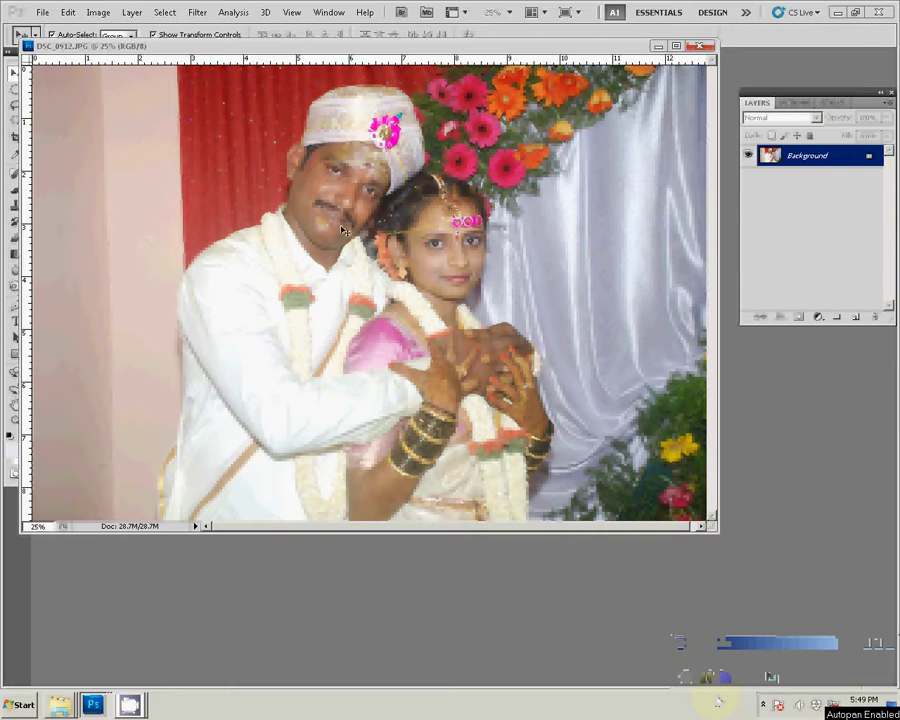
- Resize the wedding photo to 8 inches wide (2400 × 1607 px) and show the Actions panel
key("ctrl+alt+i")
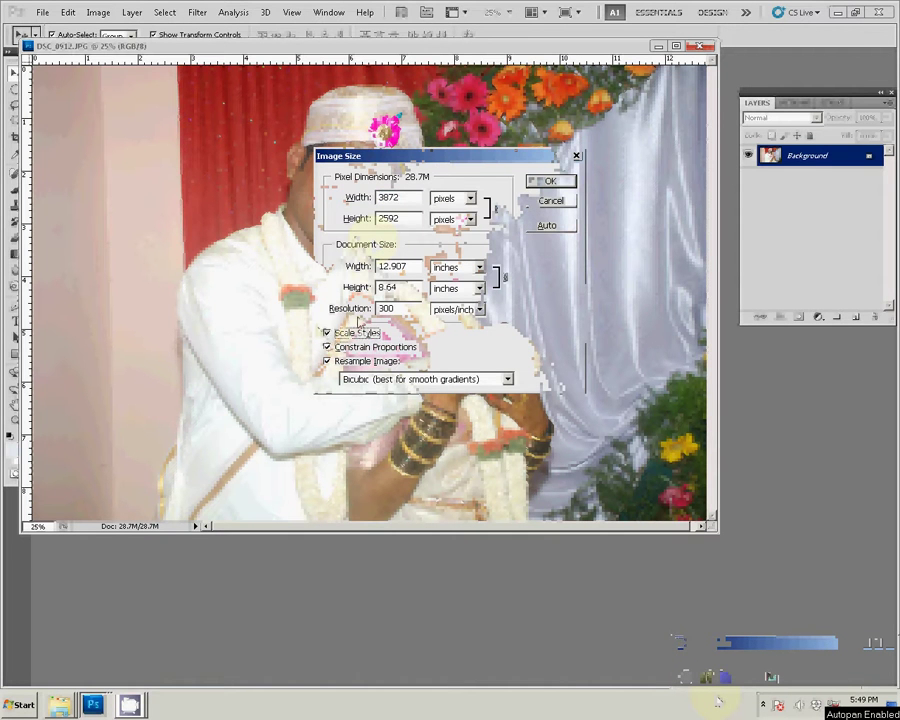
double_click(408, 268)
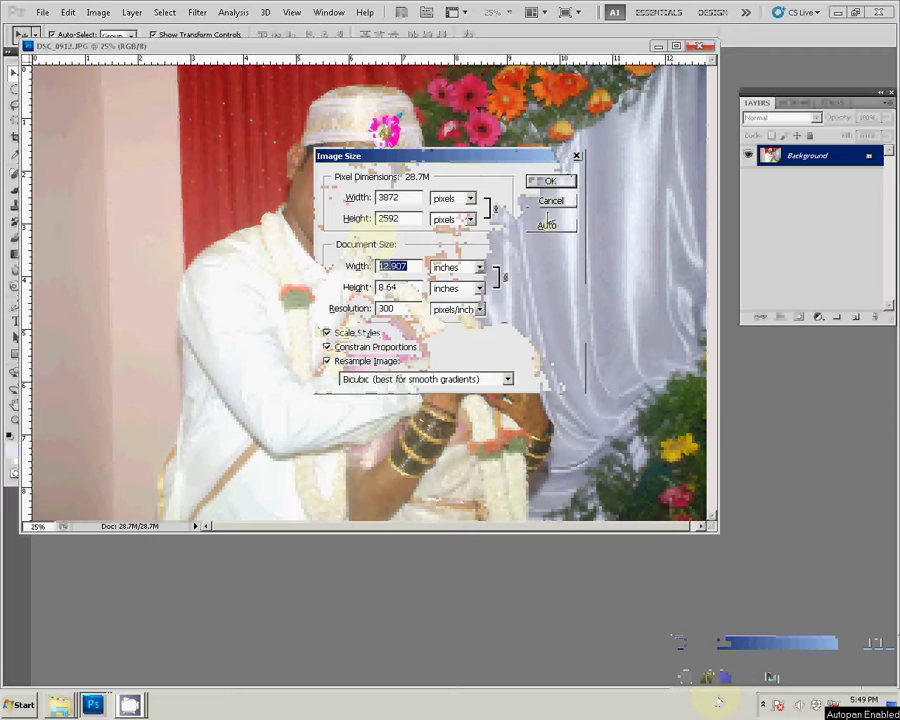
type("8")
left_click(551, 183)
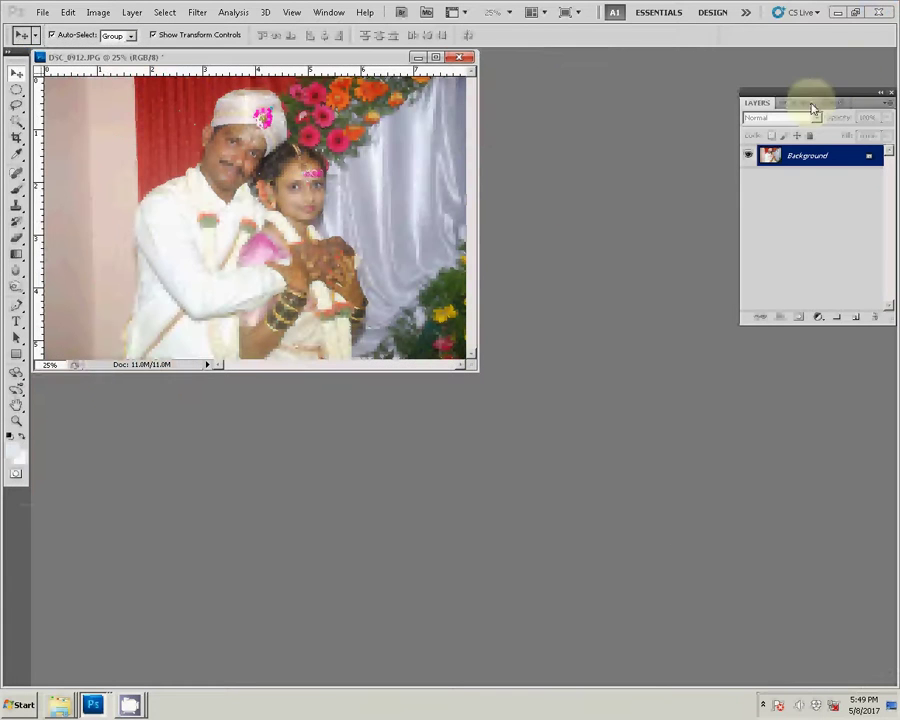
left_click(803, 103)
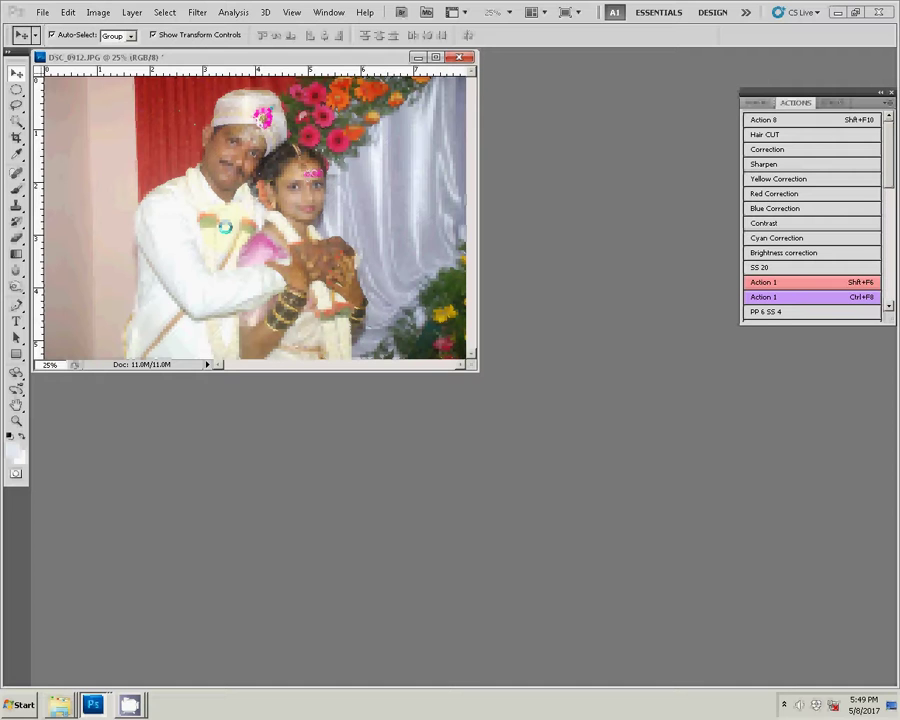
- Bring INNER SHEET (28).psd forward, then make DSC_0912.JPG the active document again
left_click(93, 705)
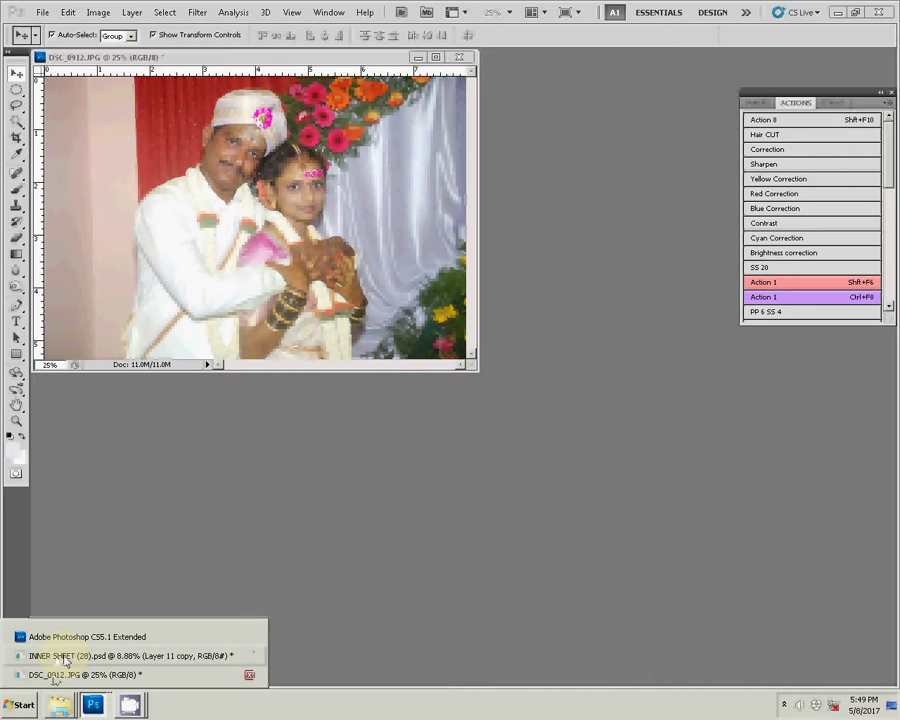
left_click(55, 676)
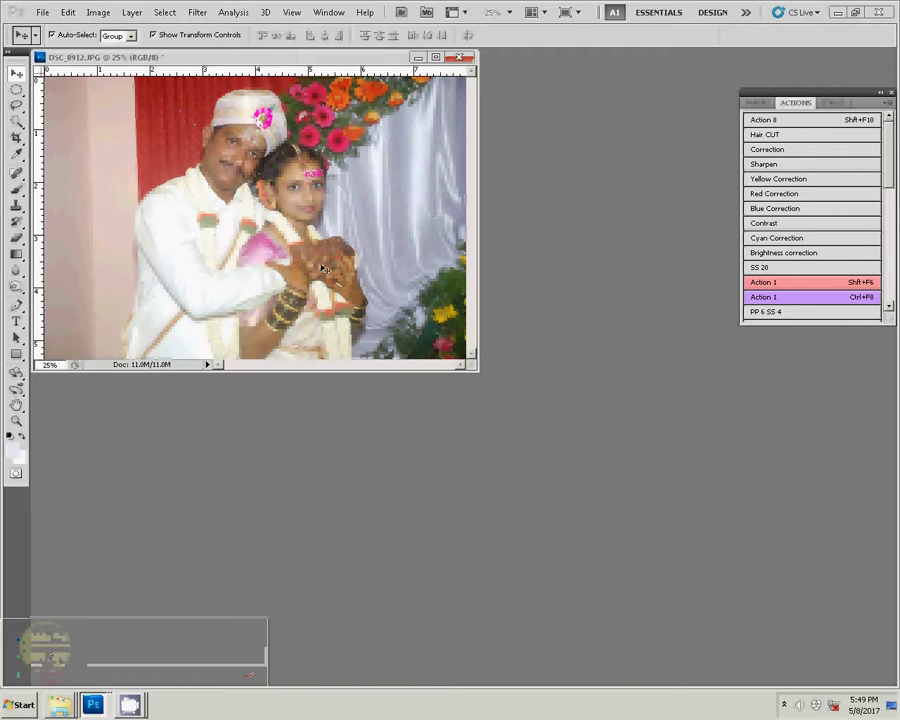
left_click(50, 652)
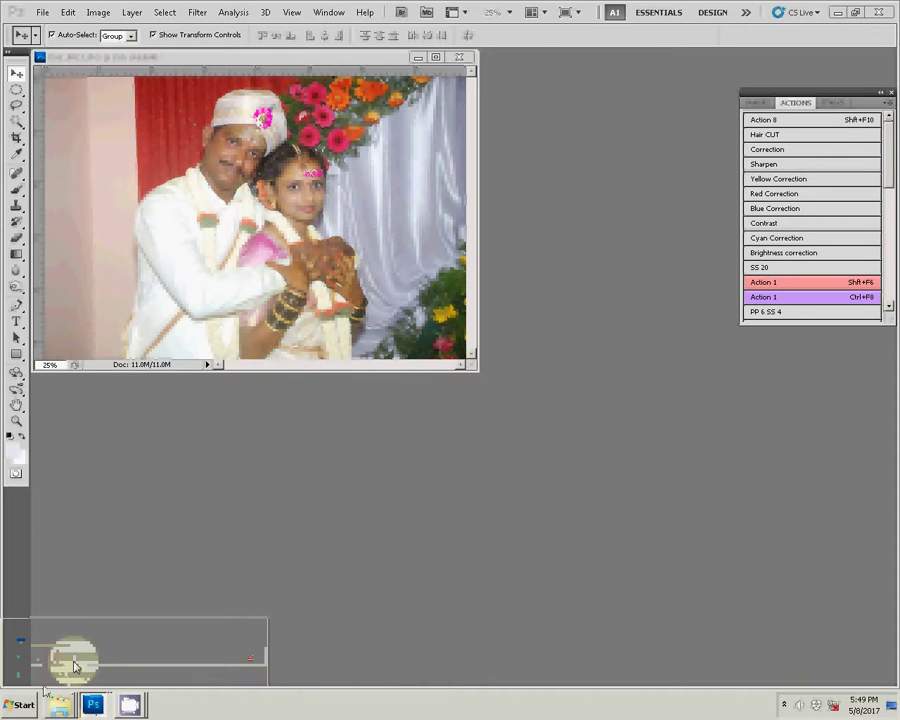
left_click(365, 213)
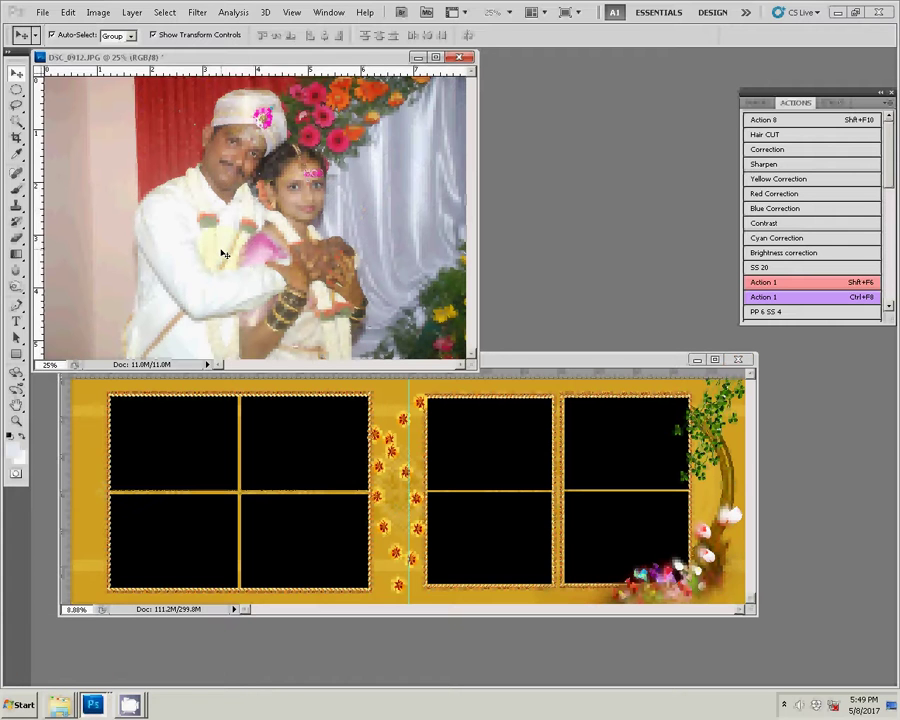
- Select all of DSC_0912 and cut it to the clipboard
key("ctrl+a")
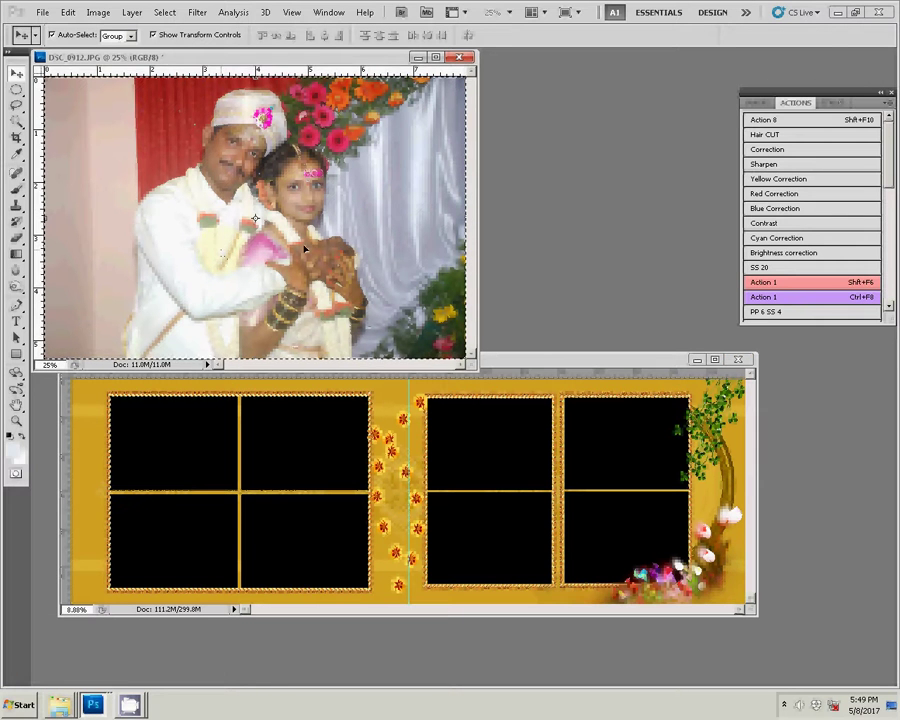
left_click(166, 13)
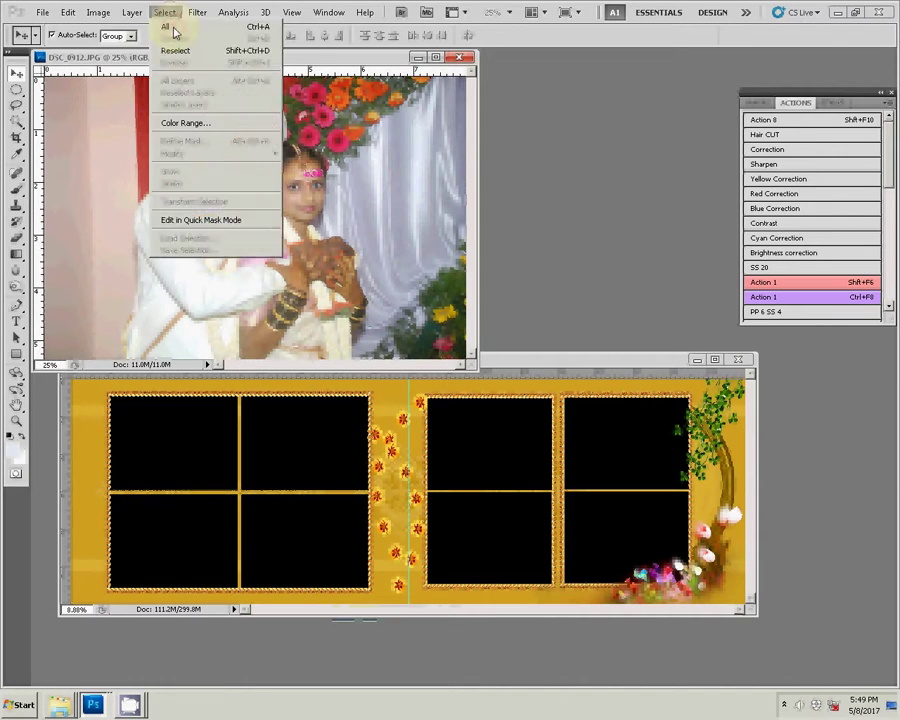
left_click(174, 28)
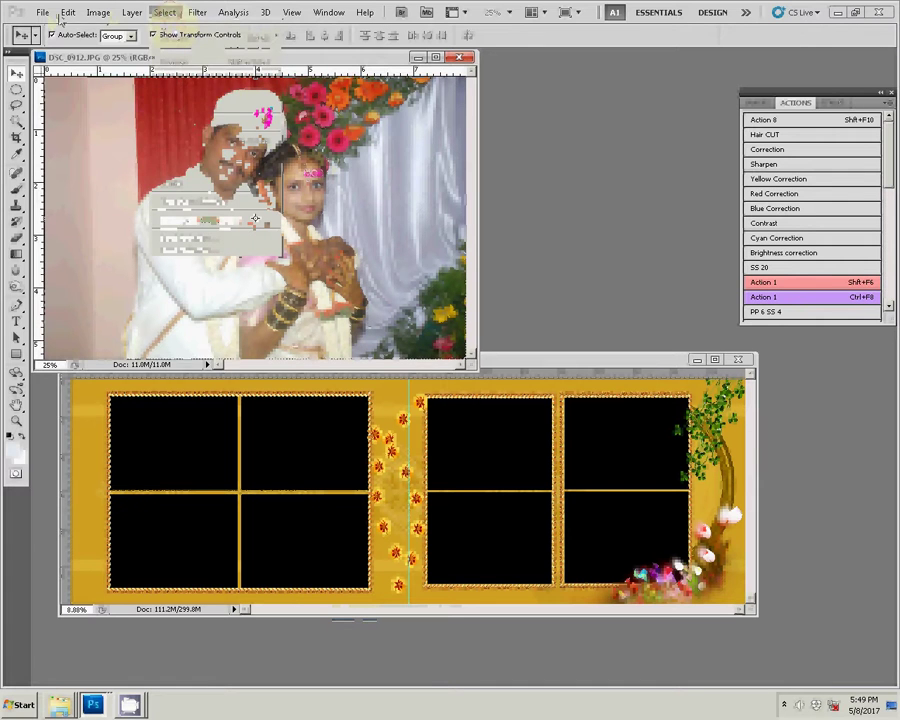
left_click(68, 13)
left_click(76, 90)
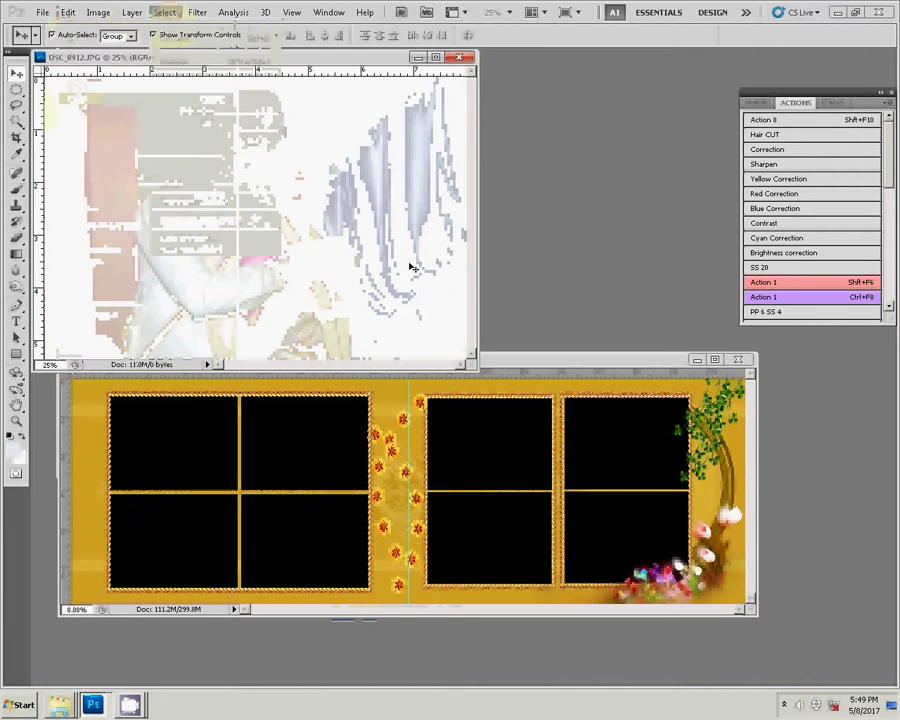
- Paste the photo into the inner sheet's top-left frame and close DSC_0912 without saving
left_click(158, 462)
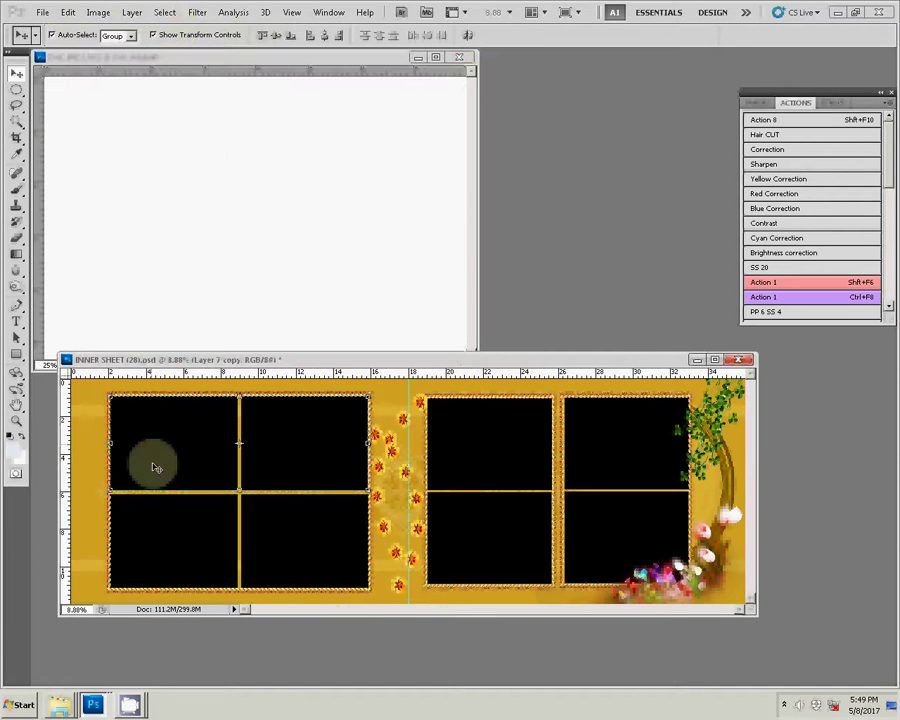
left_click(16, 121)
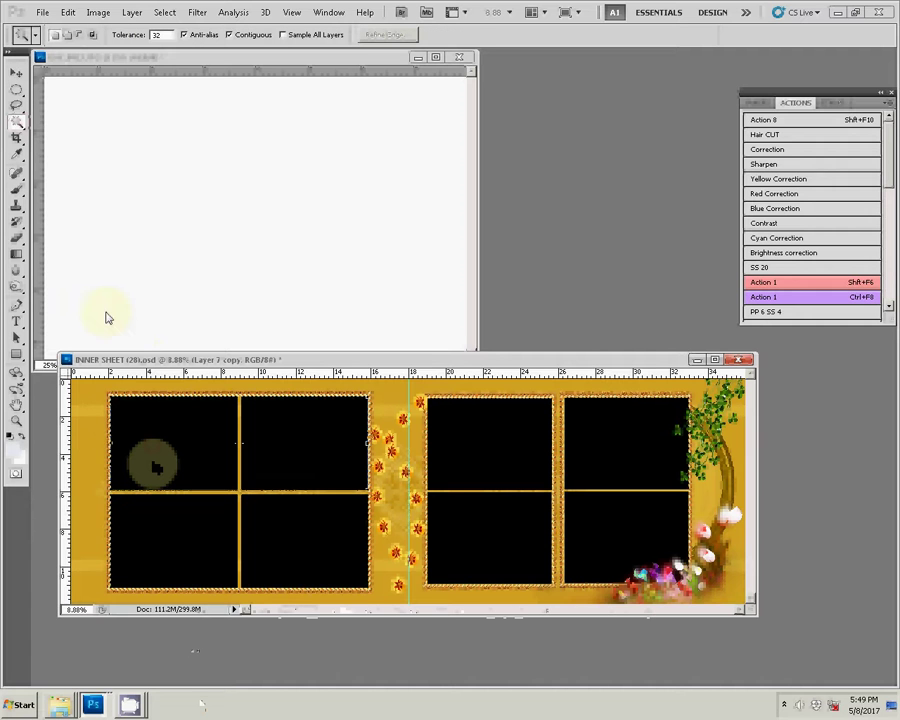
left_click(107, 316)
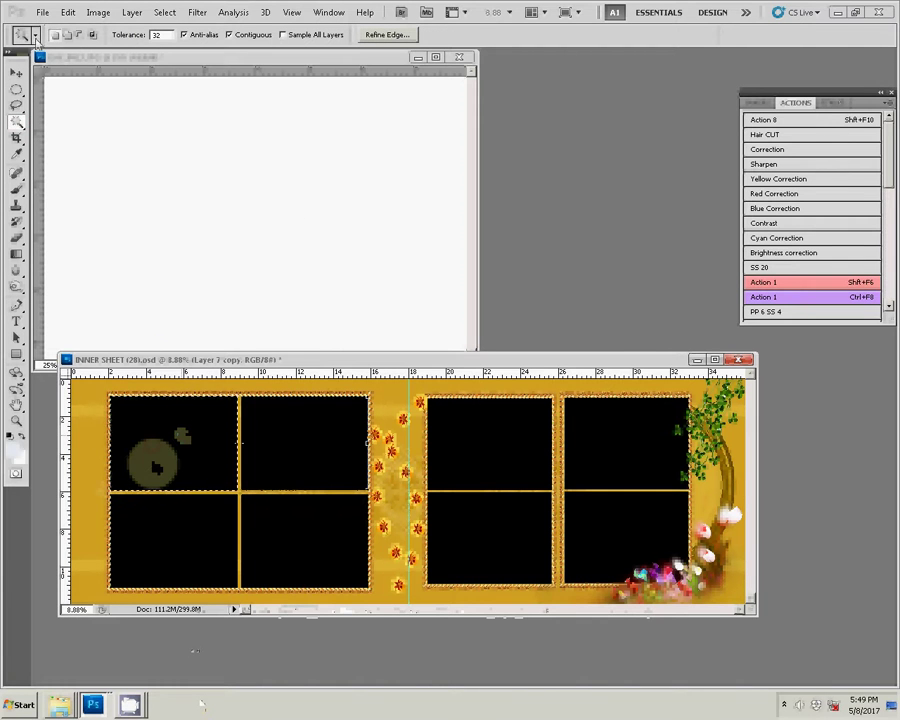
left_click(64, 14)
mouse_move(92, 135)
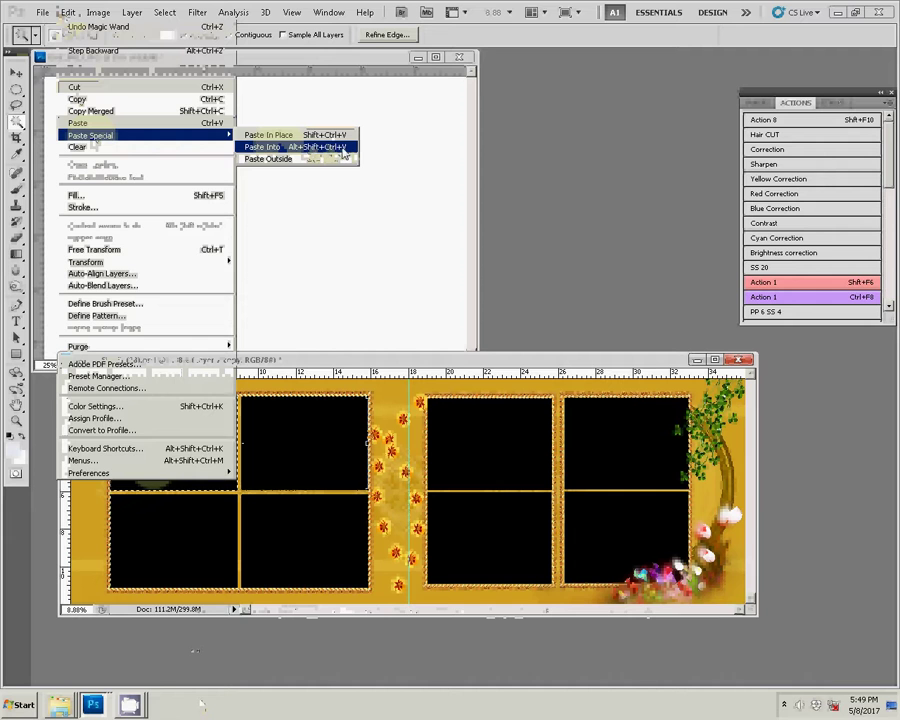
left_click(342, 152)
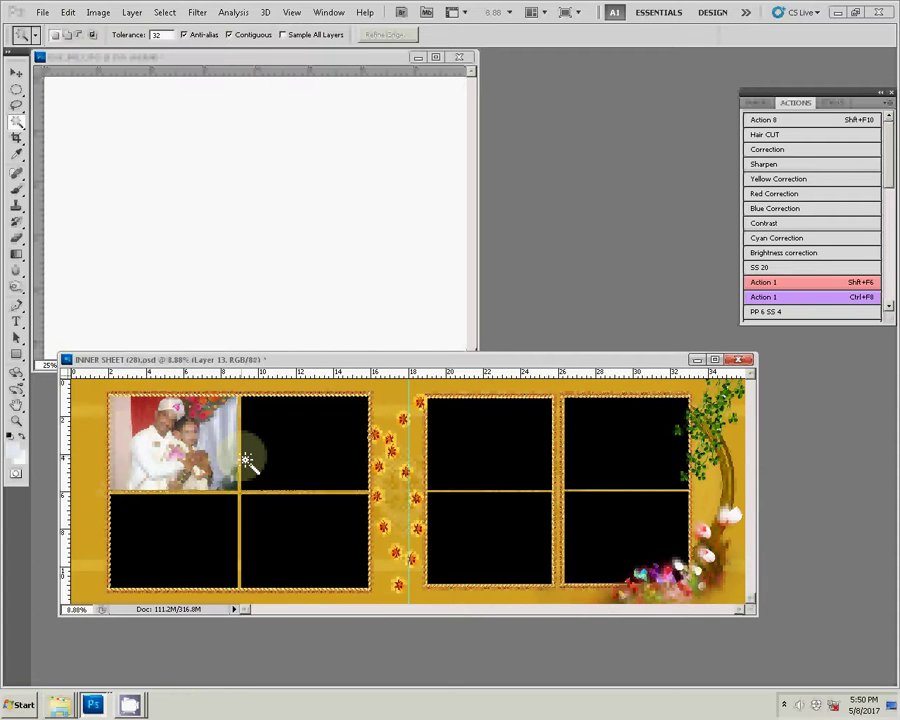
left_click(458, 57)
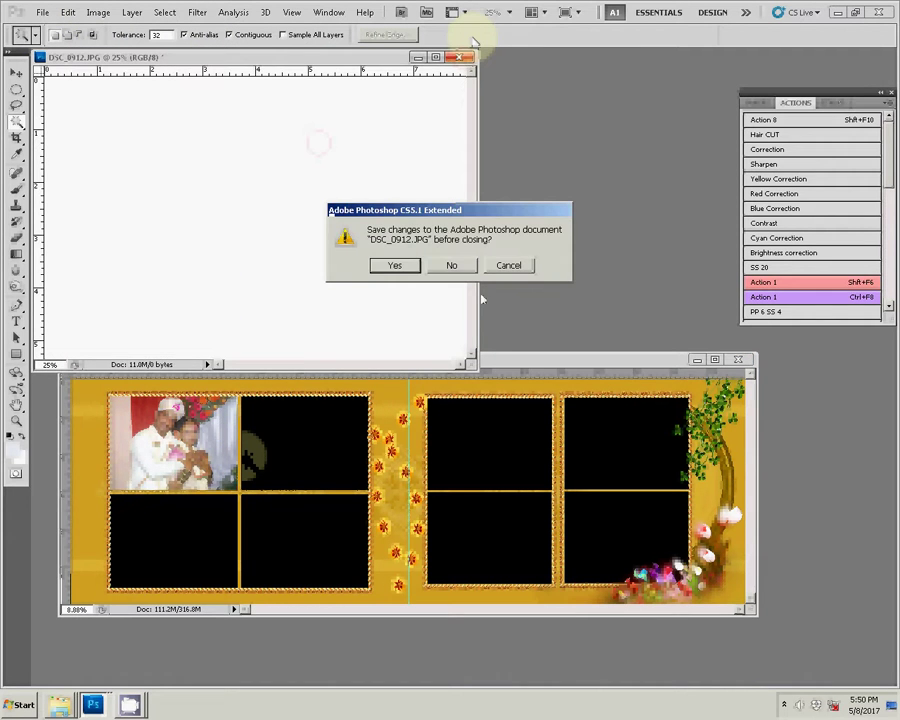
left_click(452, 265)
- Drag DSC_1003 from the wedding photos folder into Photoshop to open it
left_click(60, 705)
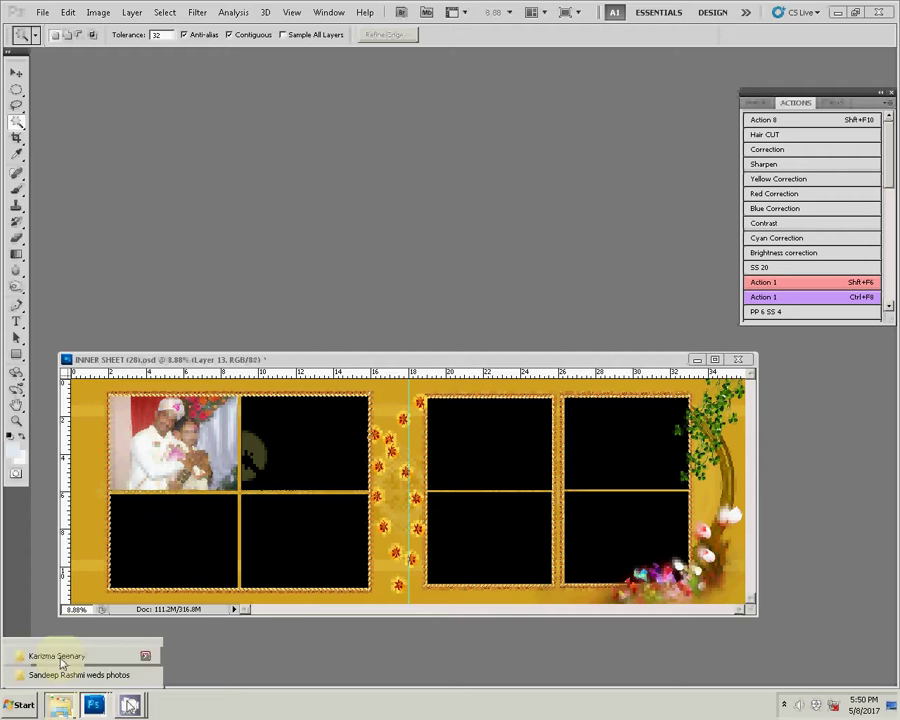
left_click(75, 675)
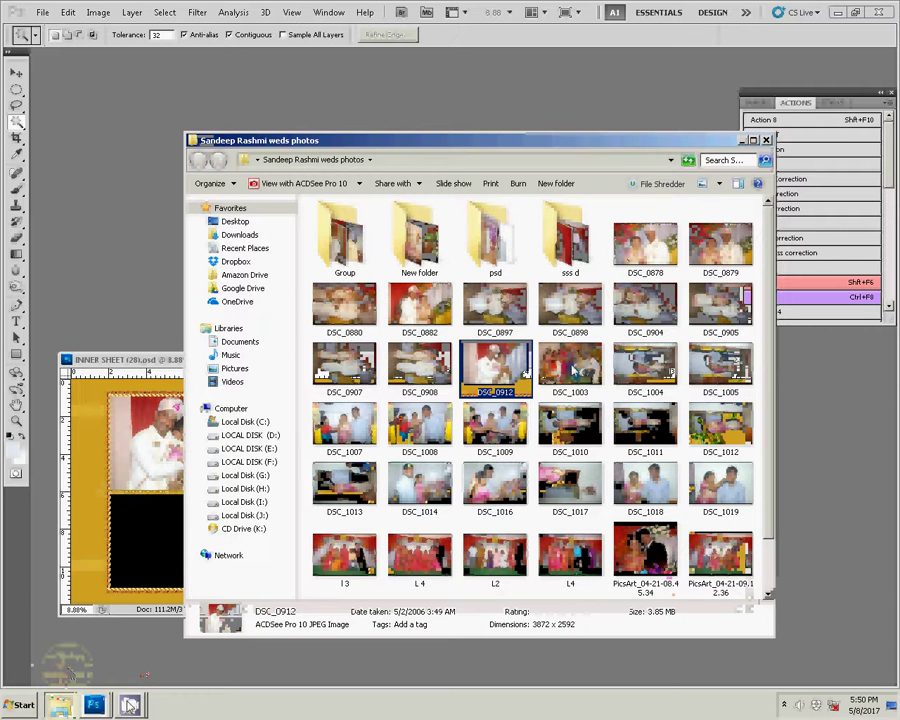
left_click_drag(573, 370, 646, 155)
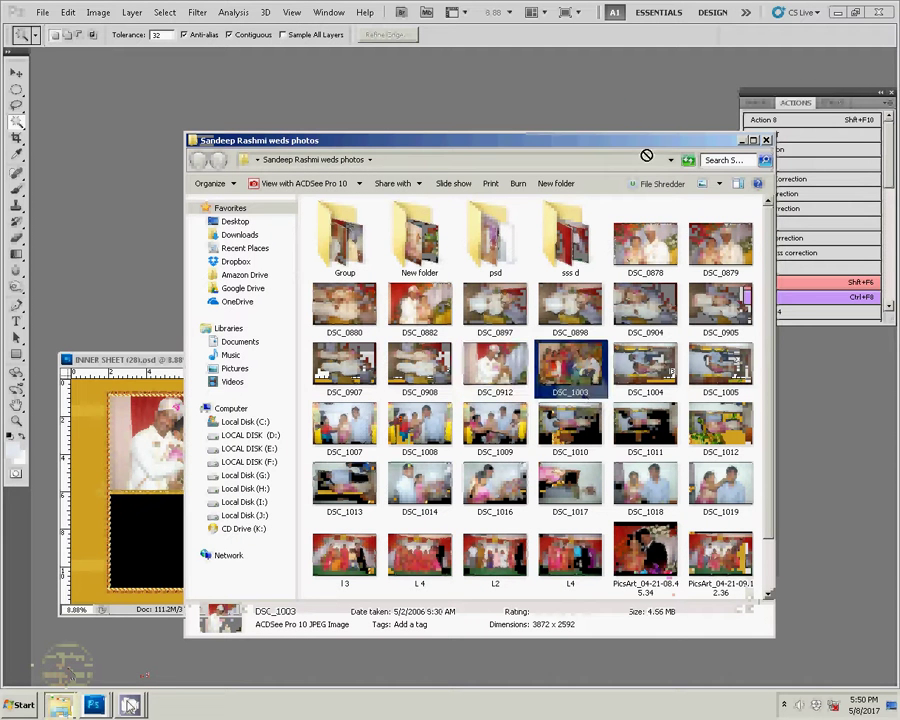
mouse_move(646, 155)
left_mouse_down()
mouse_move(691, 32)
mouse_move(655, 72)
left_mouse_up()
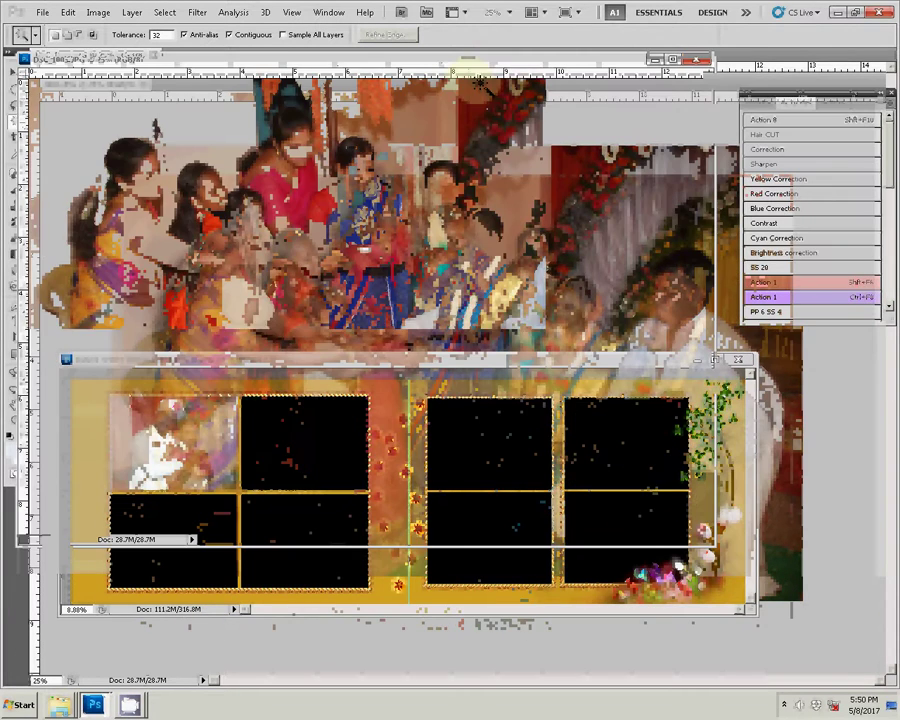
- Resize DSC_1003 to 8 inches wide, cut it, and close it without saving
key("ctrl+alt+i")
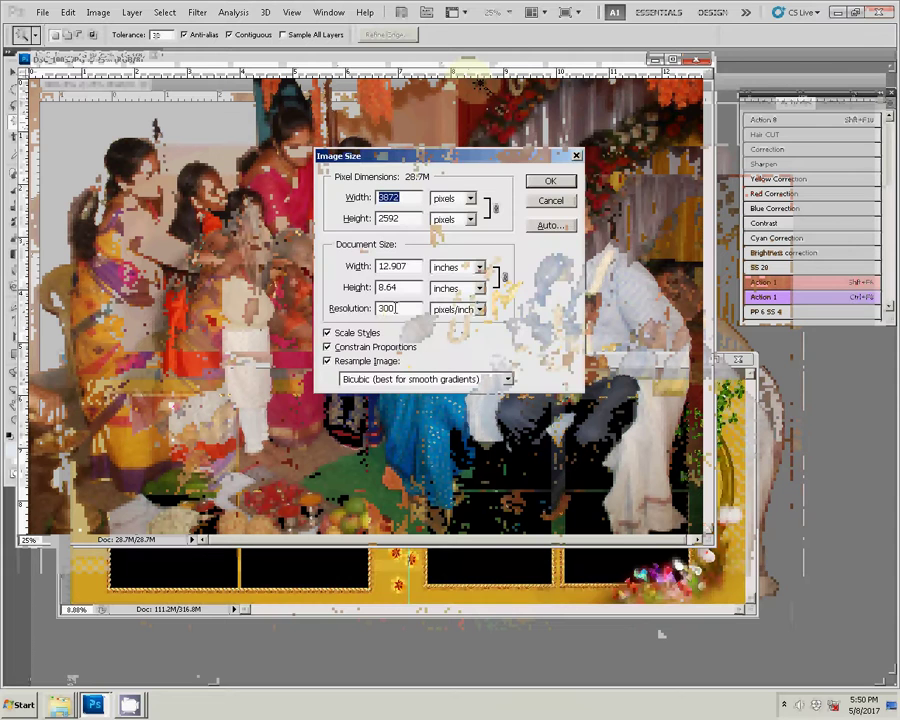
double_click(409, 268)
type("8")
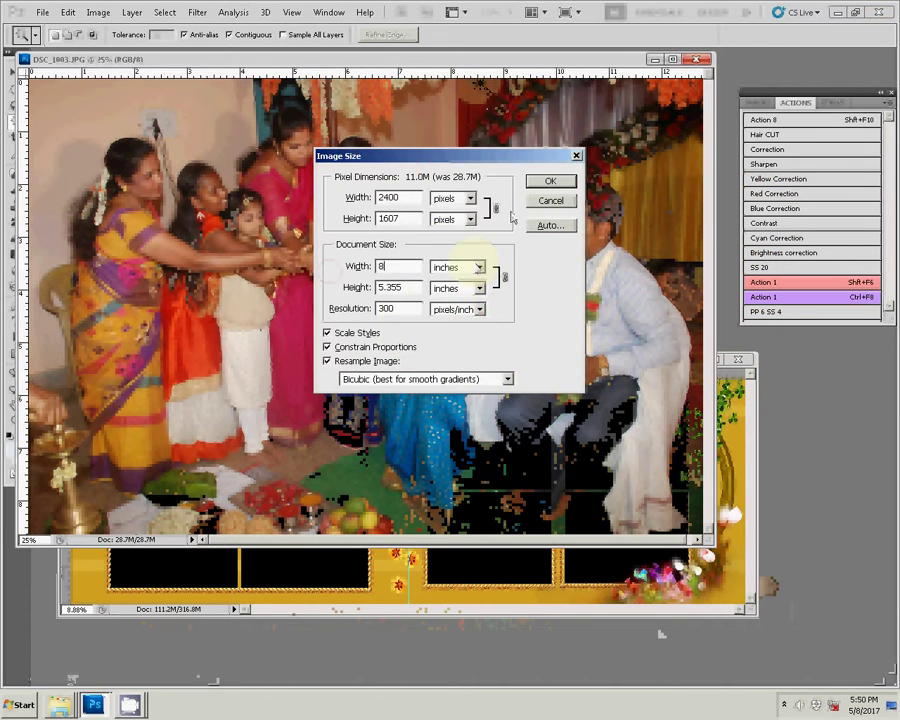
key("Return")
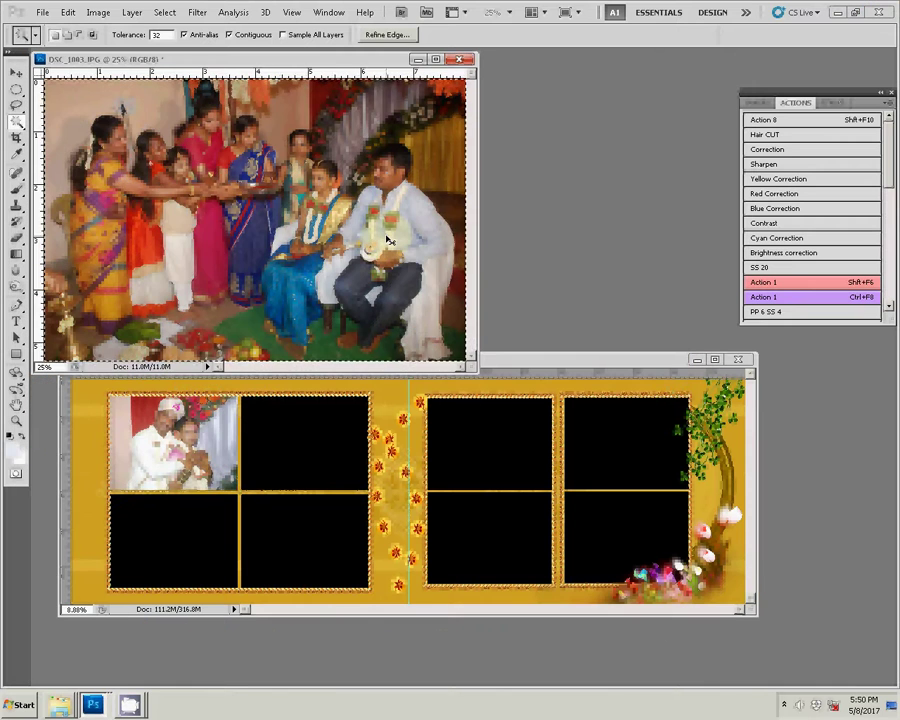
left_click(466, 61)
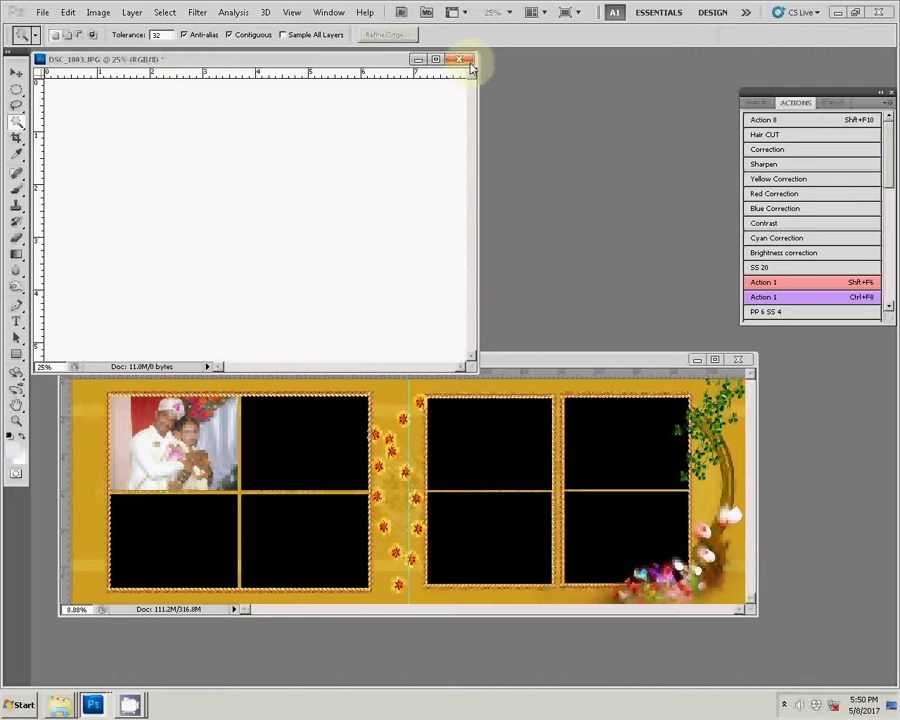
left_click(454, 262)
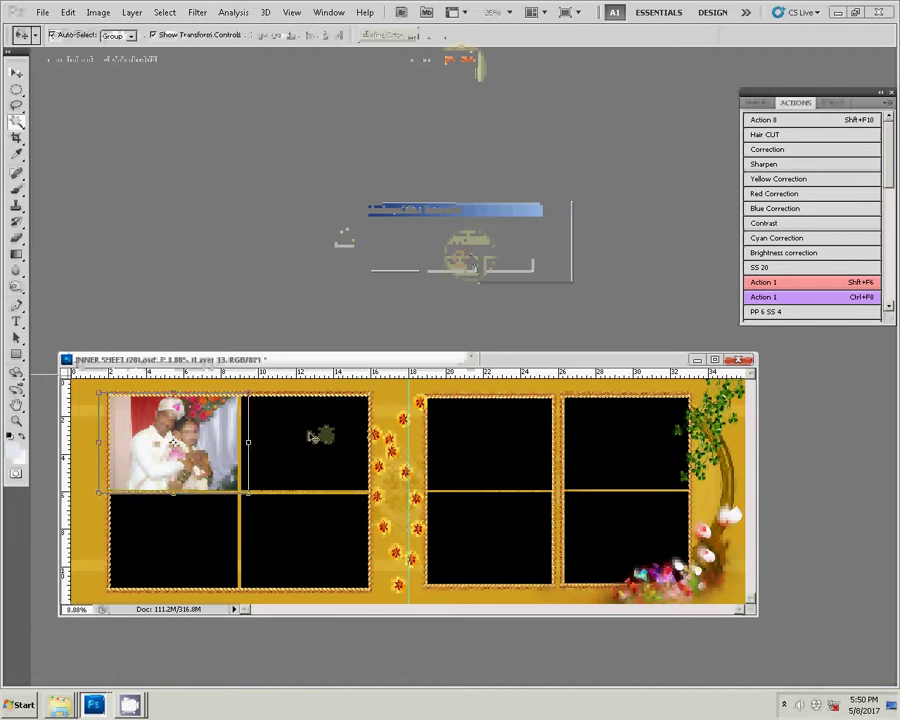
- Paste the group photo into the top-middle frame and scale it to about 95%
key("ctrl+alt+g")
key("w")
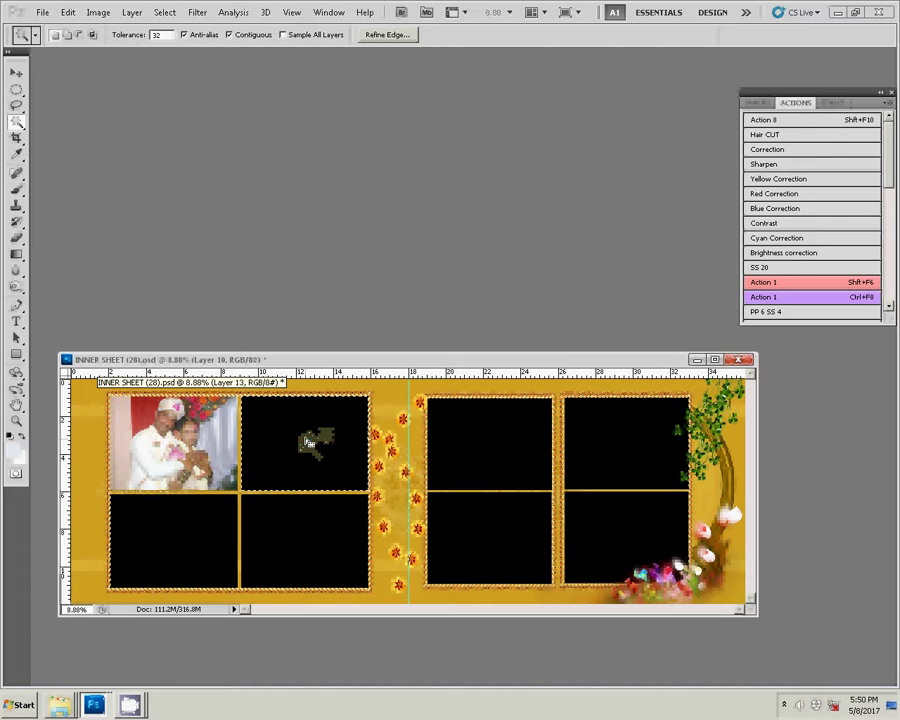
left_click(305, 438)
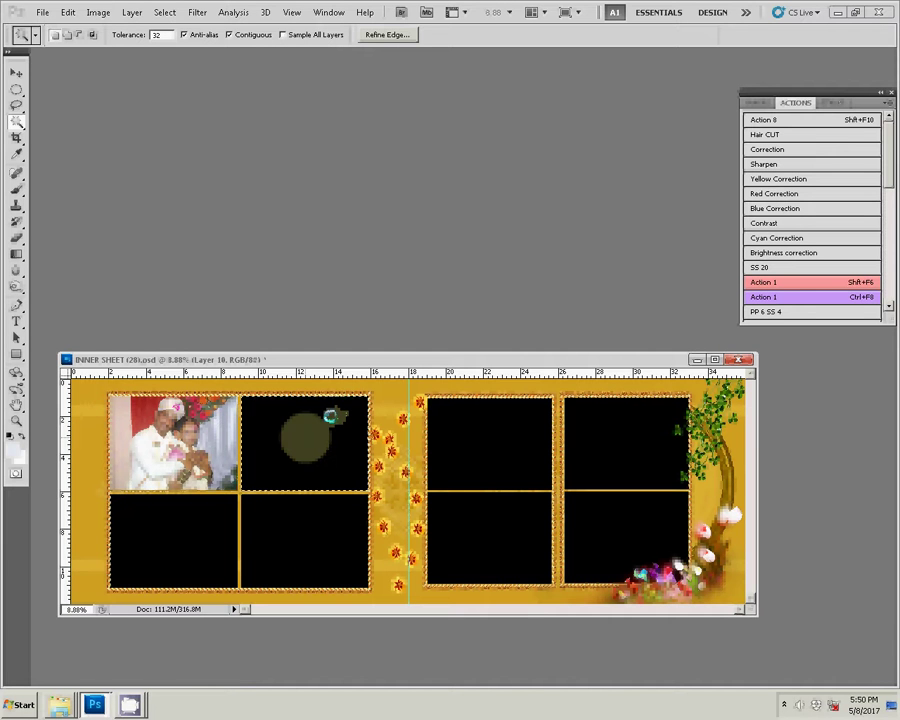
key("ctrl+alt+shift+v")
key("v")
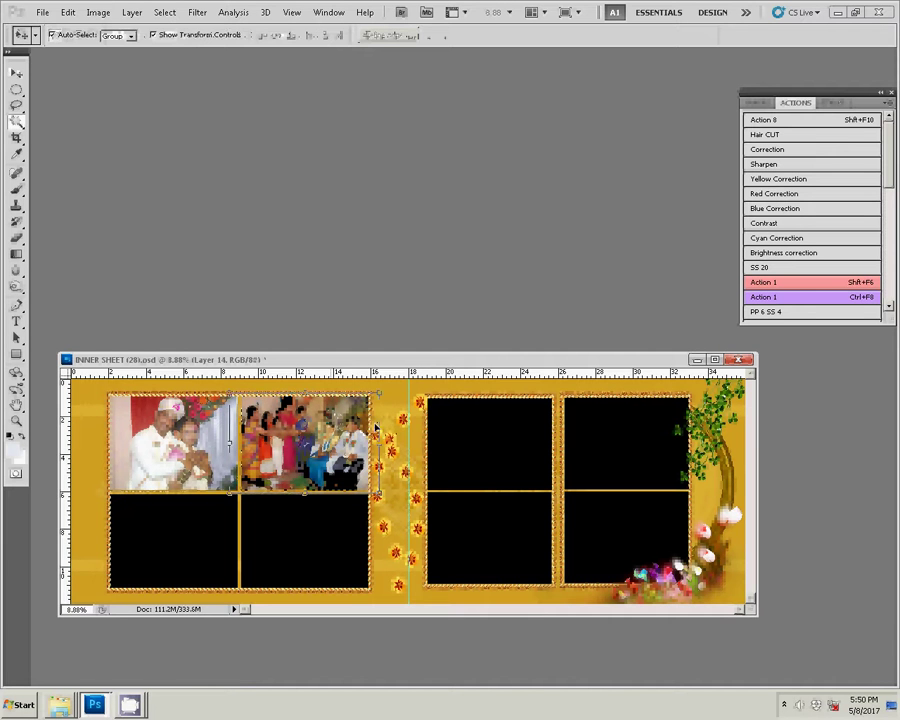
left_click_drag(378, 395, 371, 413)
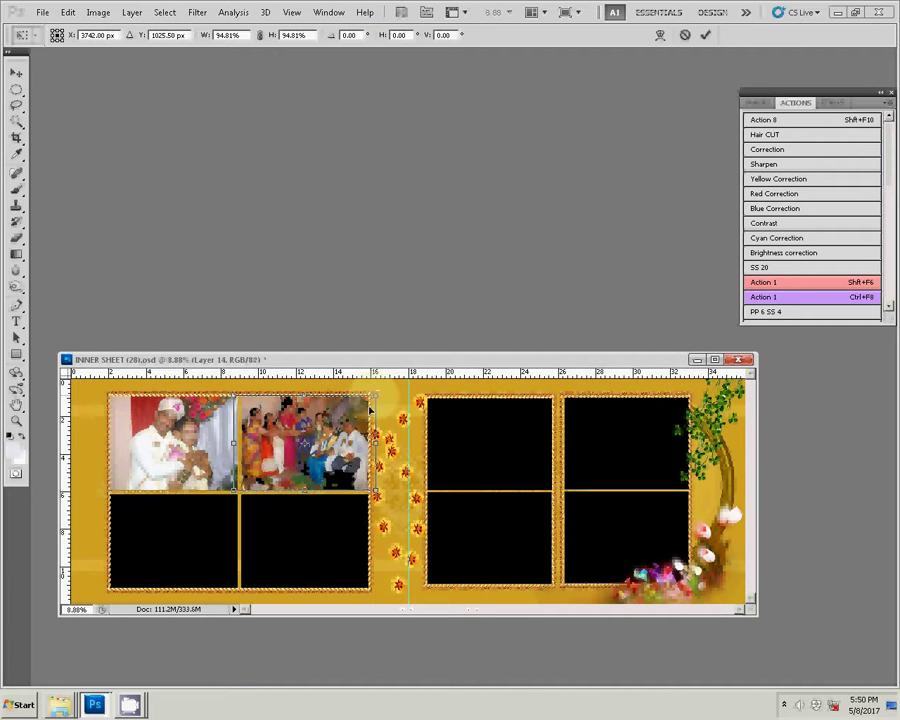
key("Return")
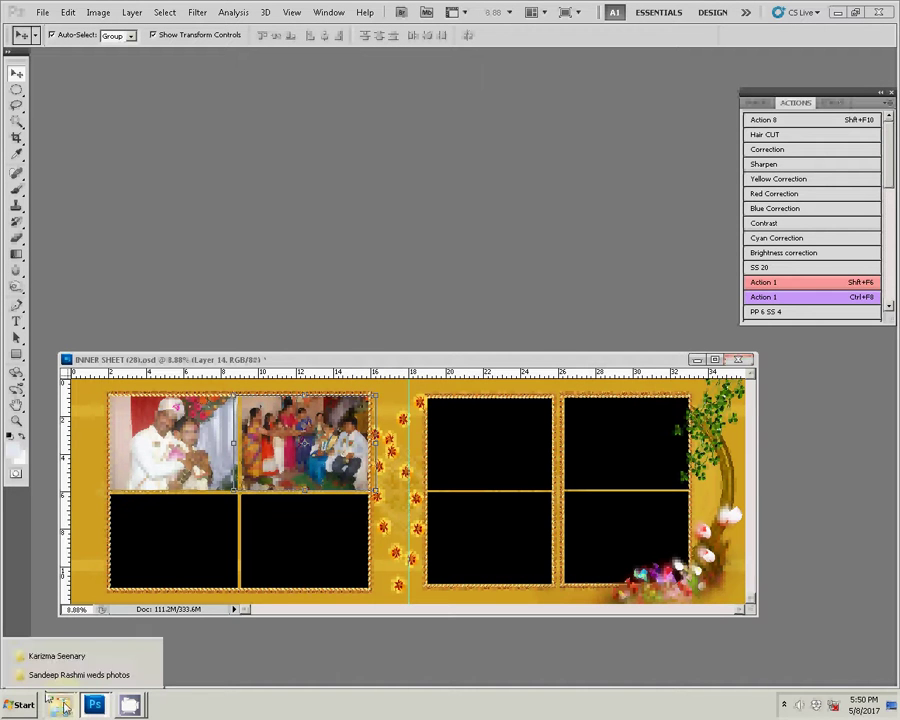
- Select DSC_1004 and DSC_1005 in the wedding photos folder and open them in Photoshop
left_click(20, 669)
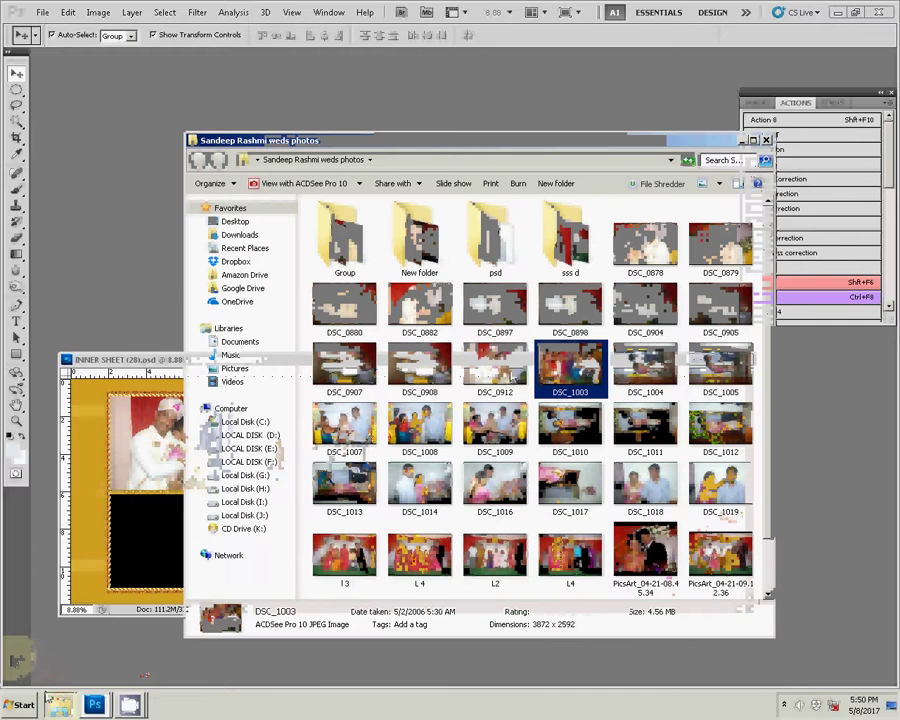
left_click(495, 365, "ctrl")
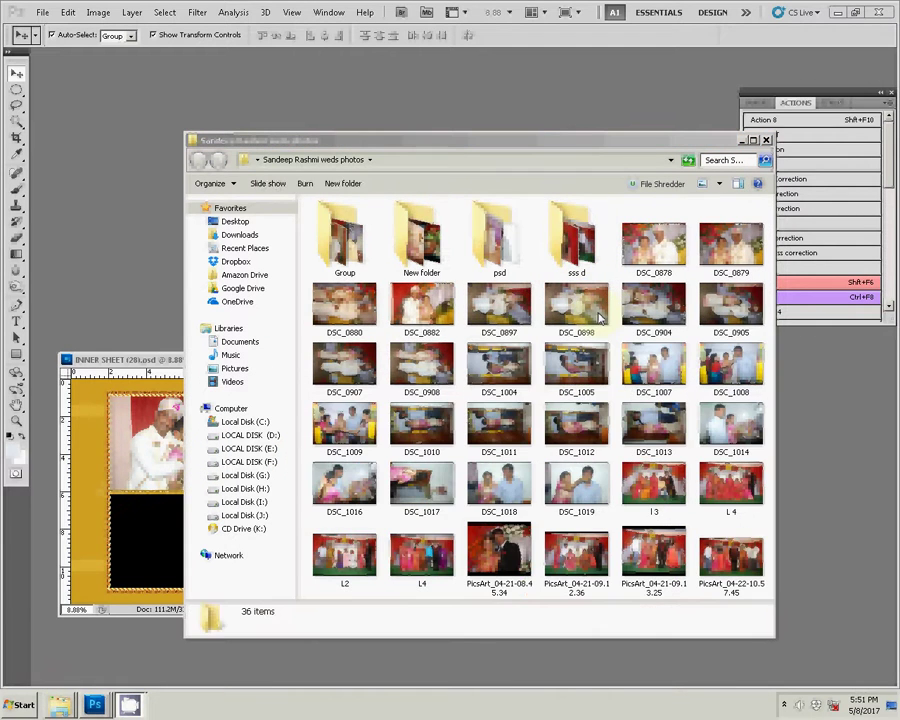
left_click(493, 375)
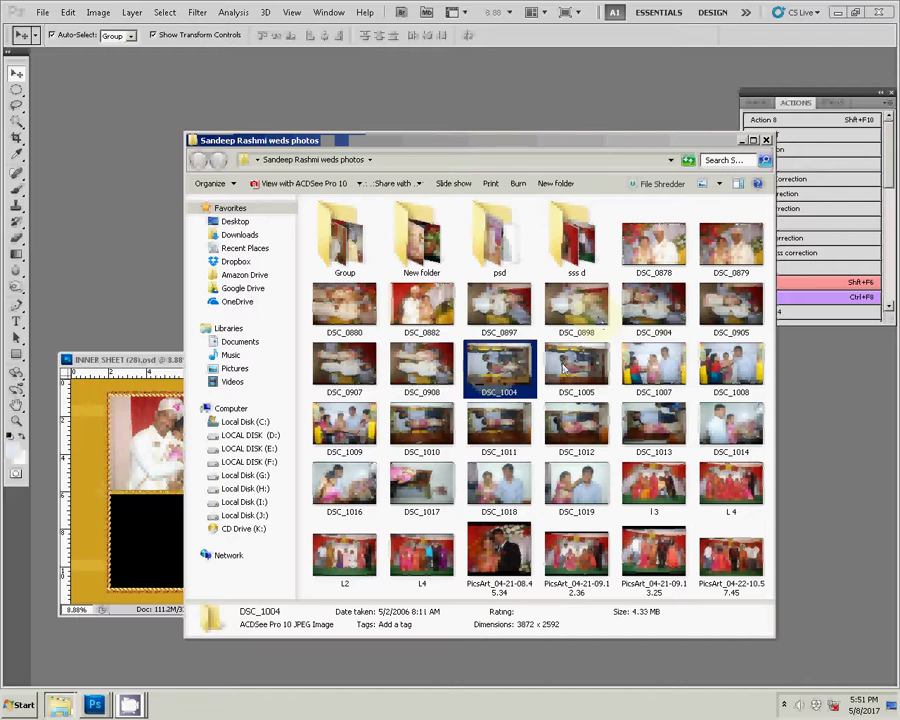
left_click(576, 368, "ctrl")
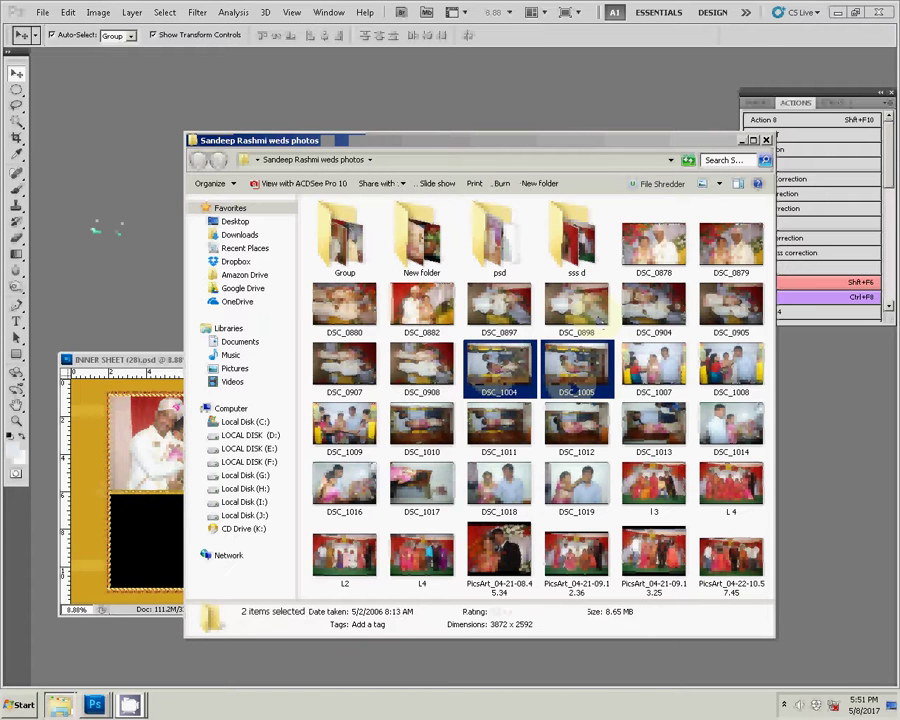
left_click(108, 231)
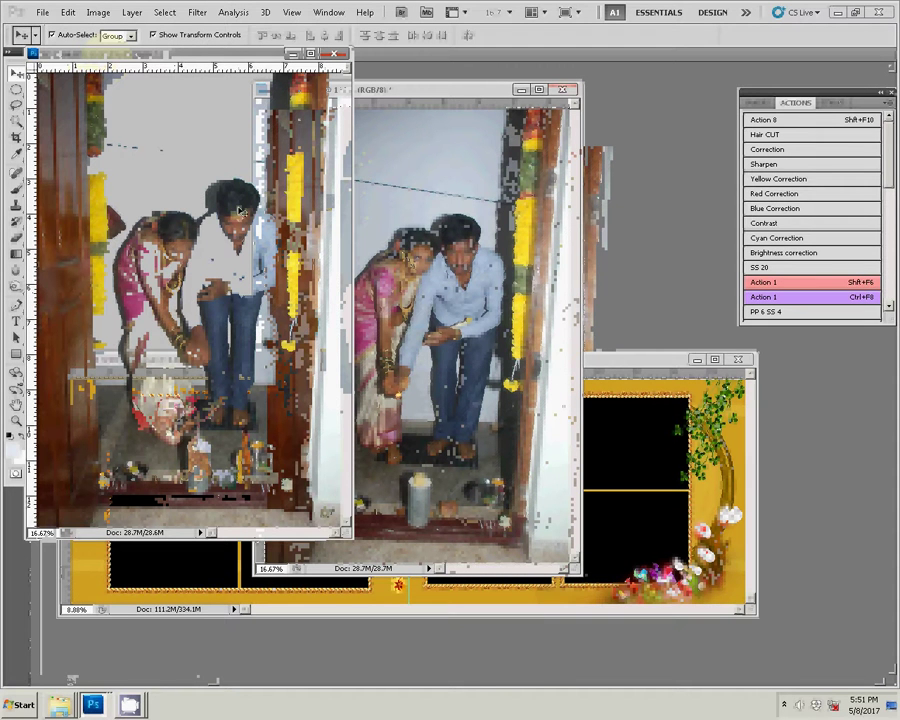
- Resize DSC_1004 to 4 inches wide
key("ctrl+alt+i")
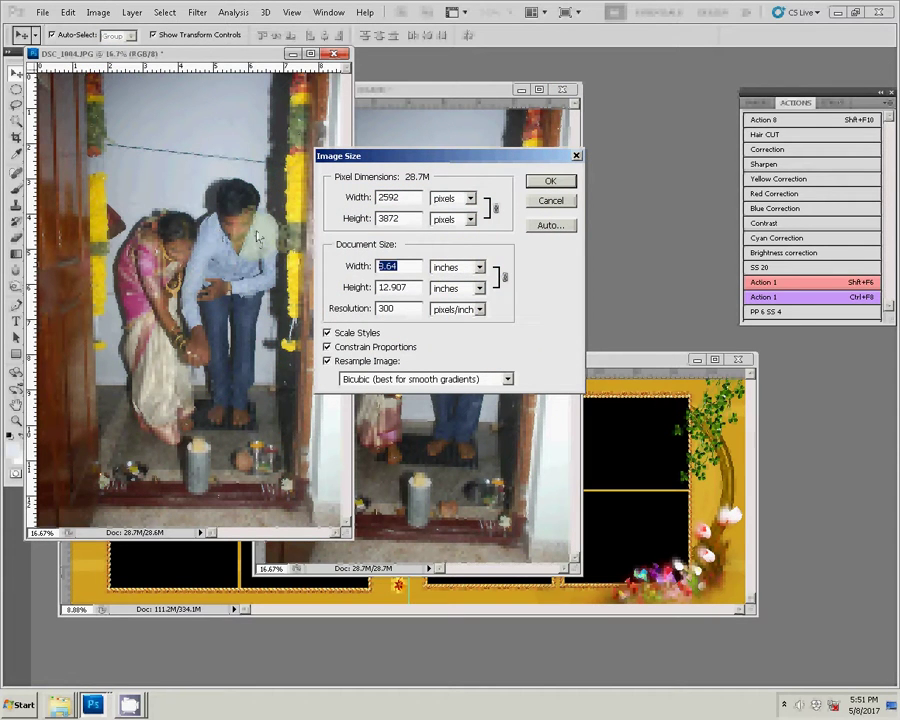
type("4")
left_click(549, 183)
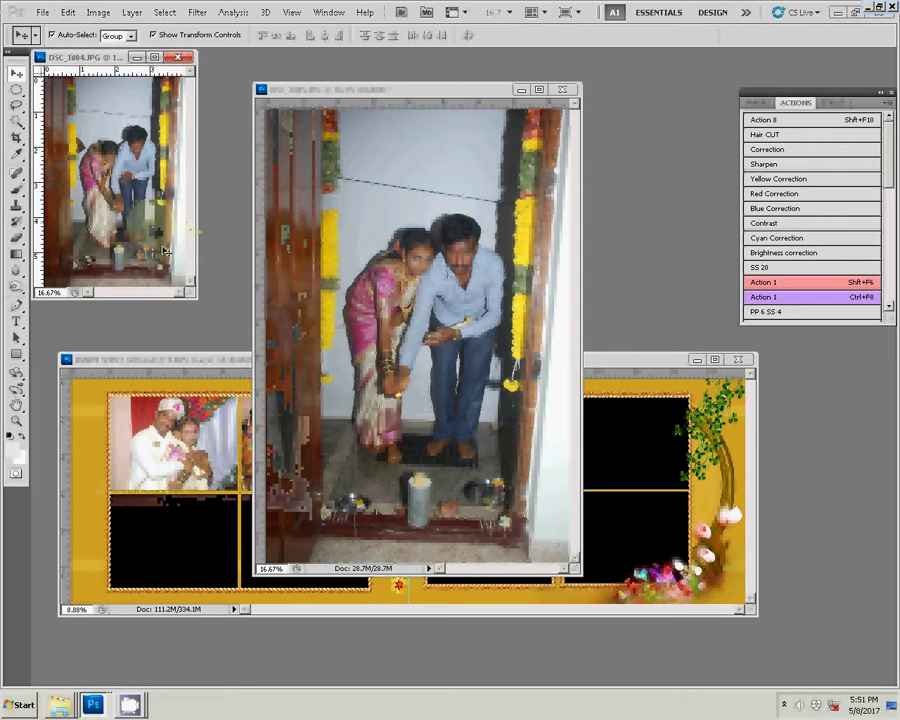
left_click(237, 245)
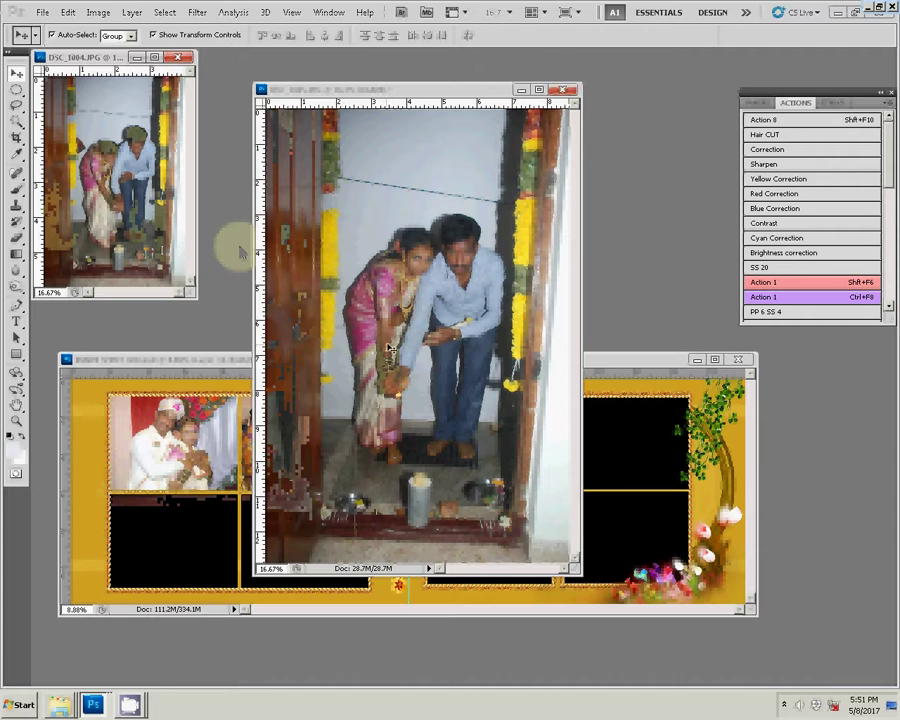
- Resize DSC_1005 to 4 inches wide, correcting a mistyped 6
key("ctrl+alt+i")
double_click(407, 270)
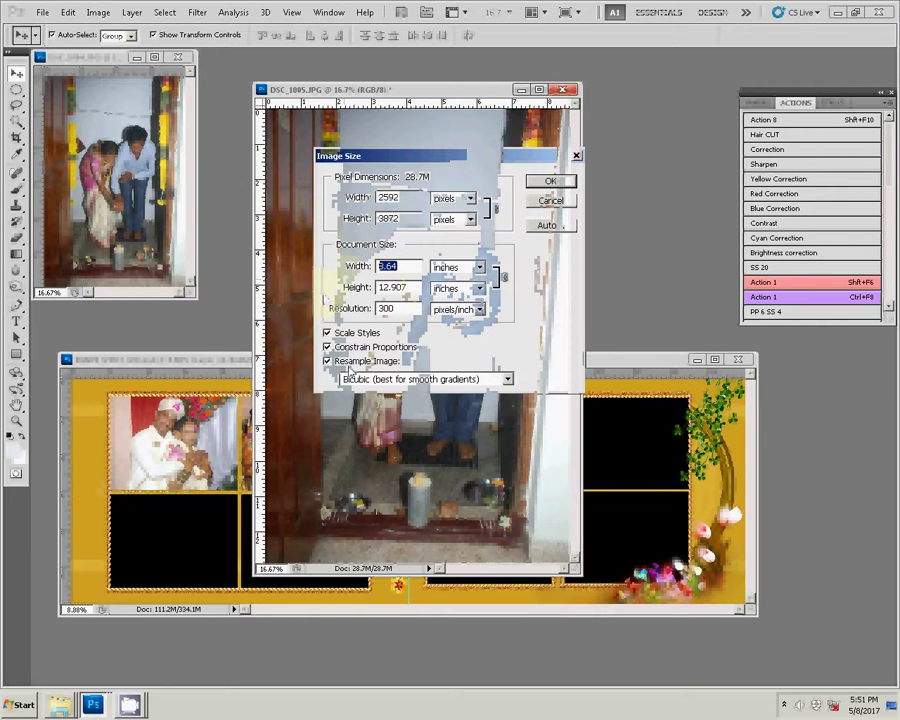
type("6")
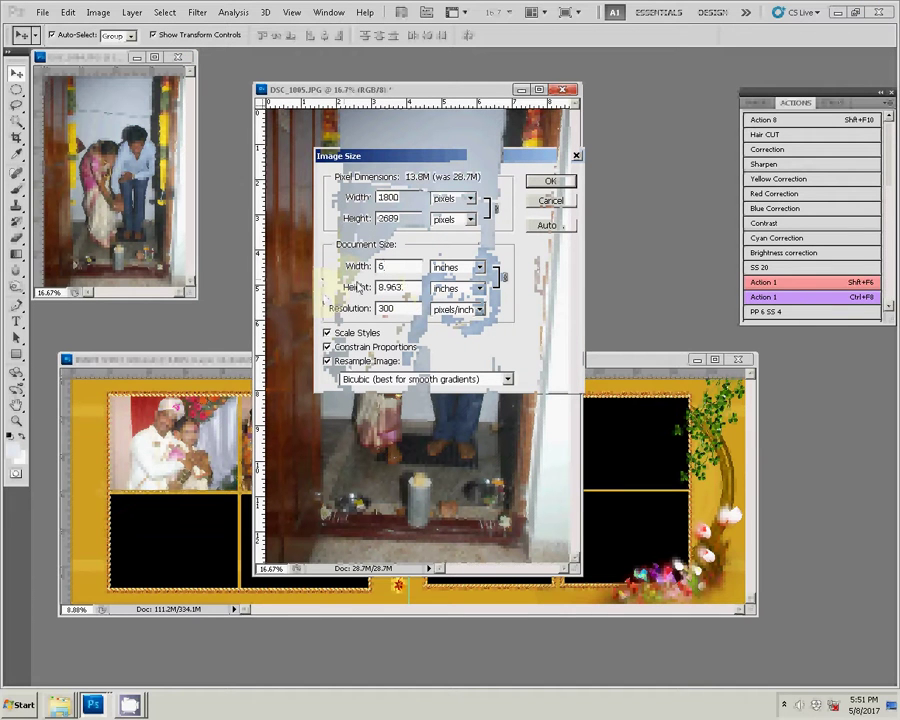
double_click(399, 266)
type("4")
key("Return")
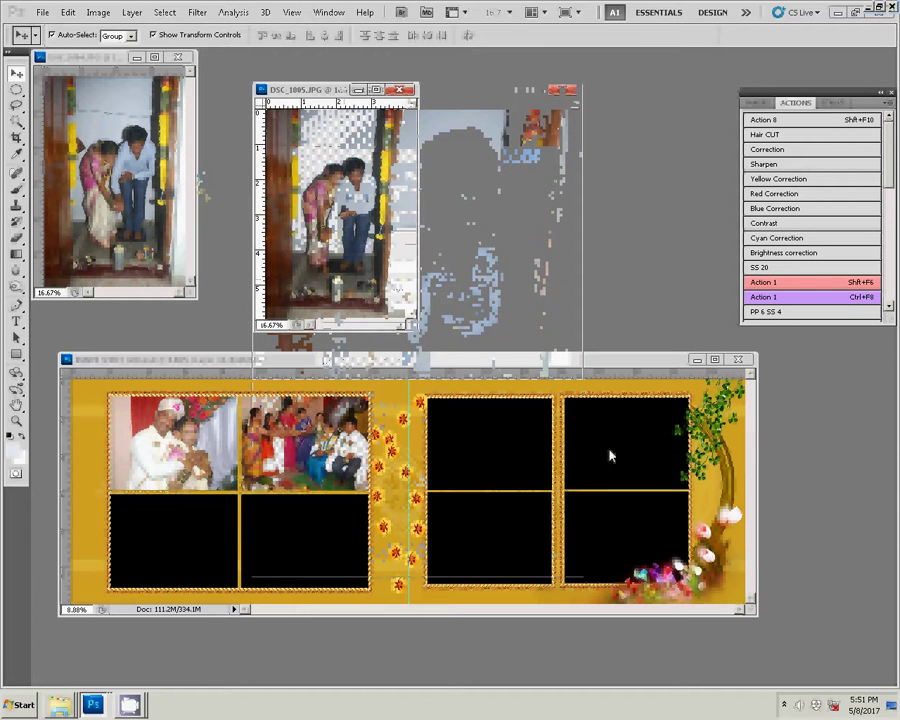
- Rotate the right page's frame group 90° clockwise and move it to the page top
left_click(476, 428)
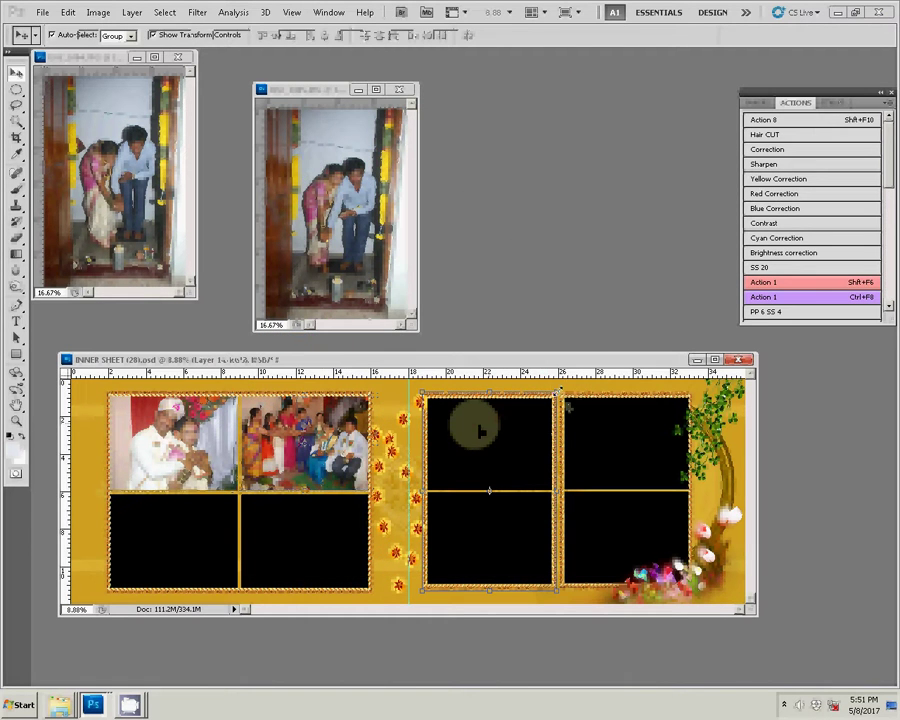
key("ctrl+t")
right_click(590, 404)
left_click(655, 531)
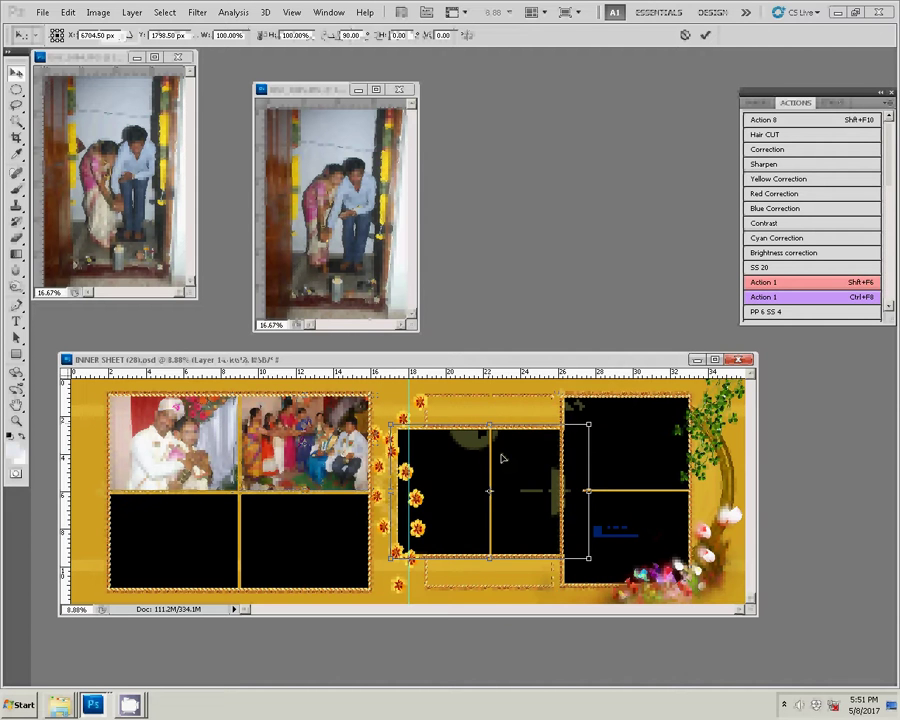
left_click_drag(506, 457, 548, 419)
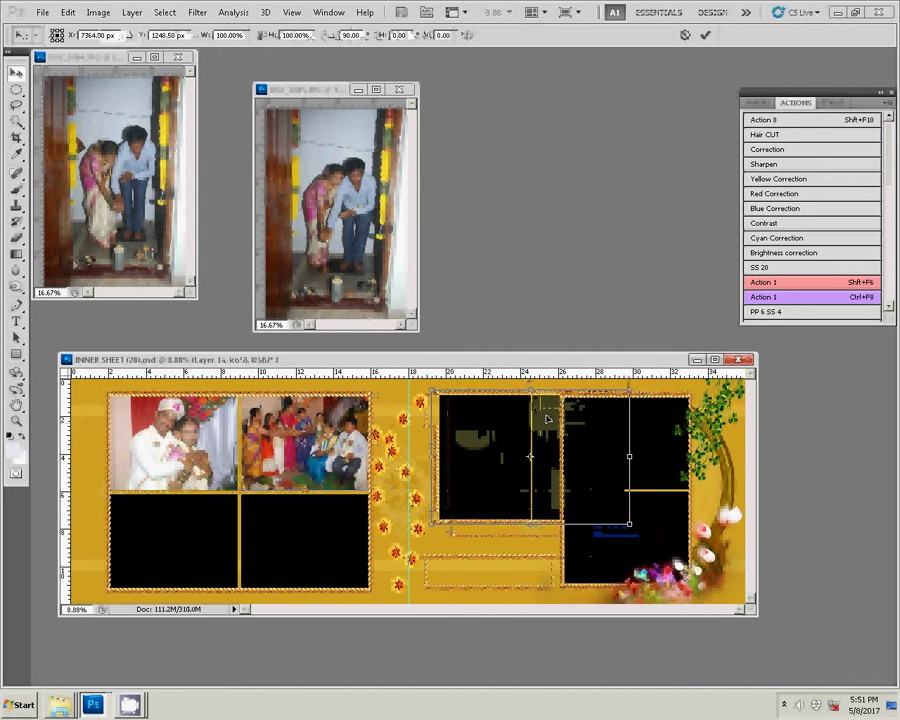
left_click(705, 34)
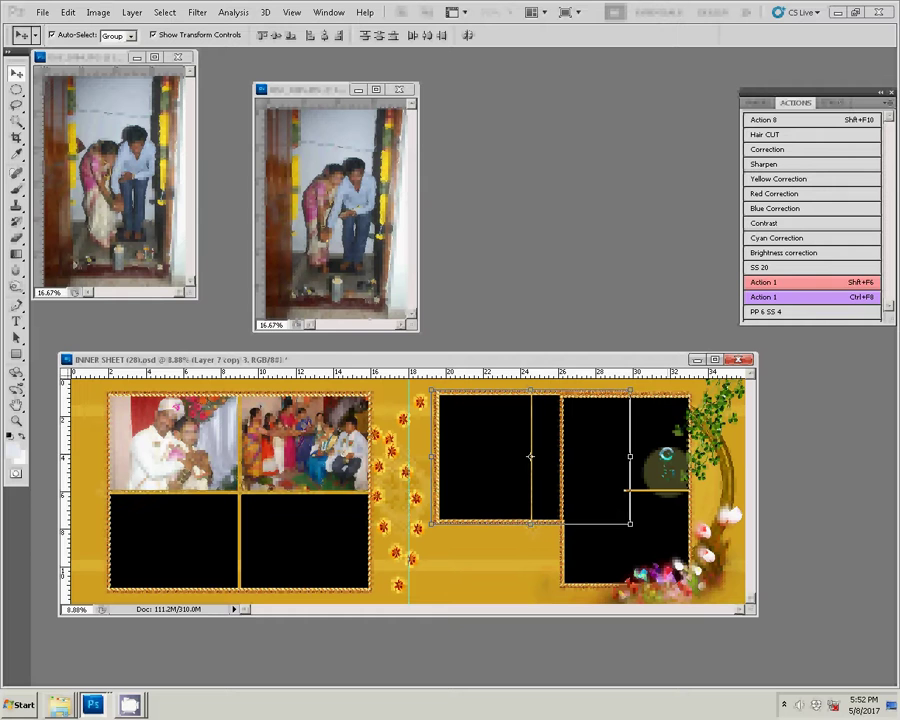
- Delete the extra frame layer on the right page, after undoing trial moves
left_click(643, 464)
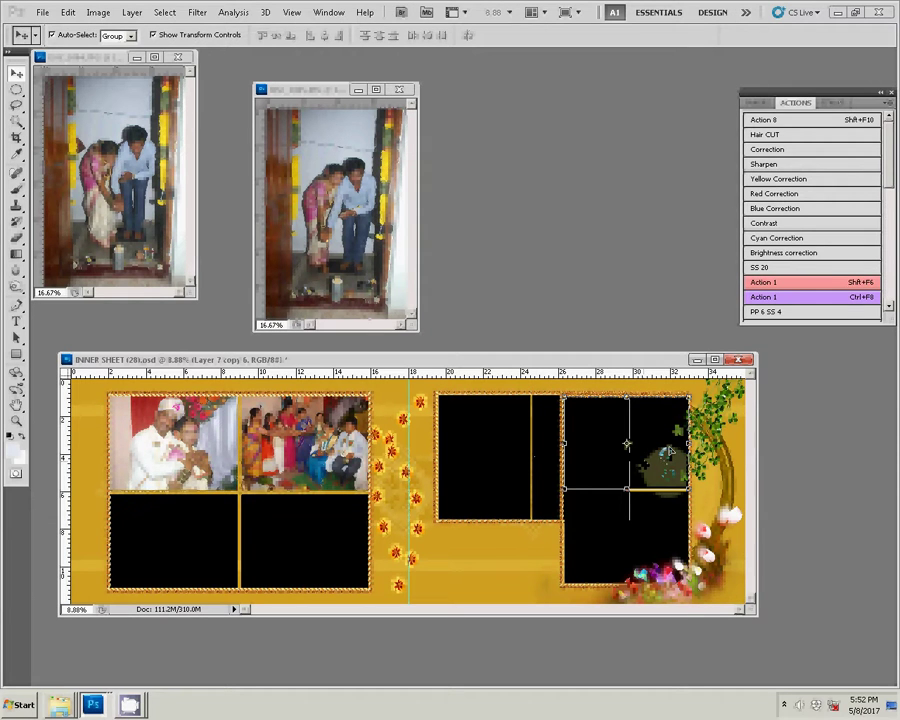
left_click_drag(626, 398, 489, 547)
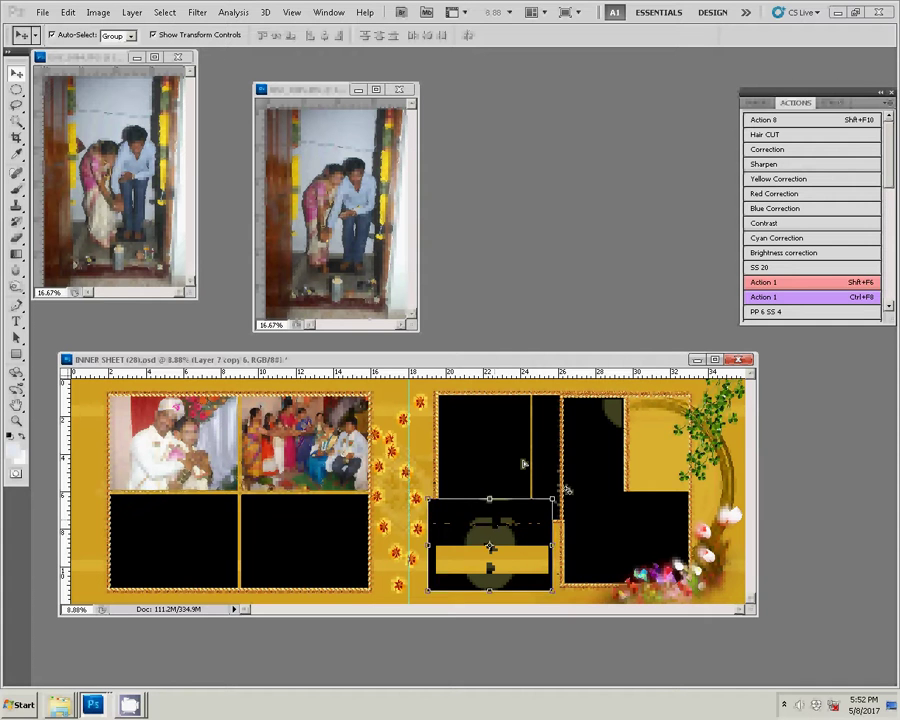
key("ctrl+z")
left_click_drag(632, 510, 525, 543)
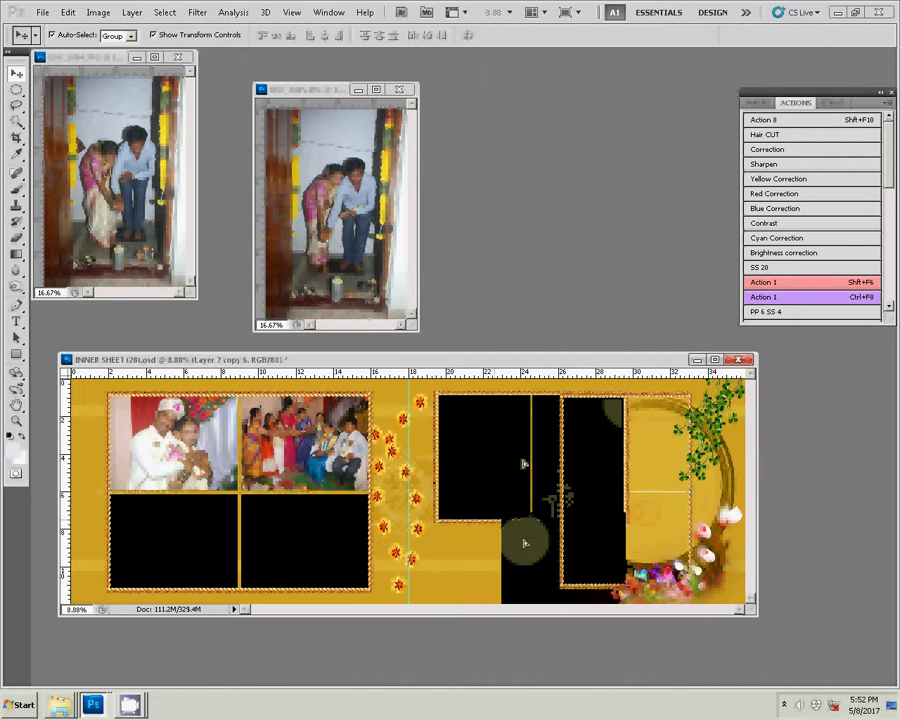
key("ctrl+z")
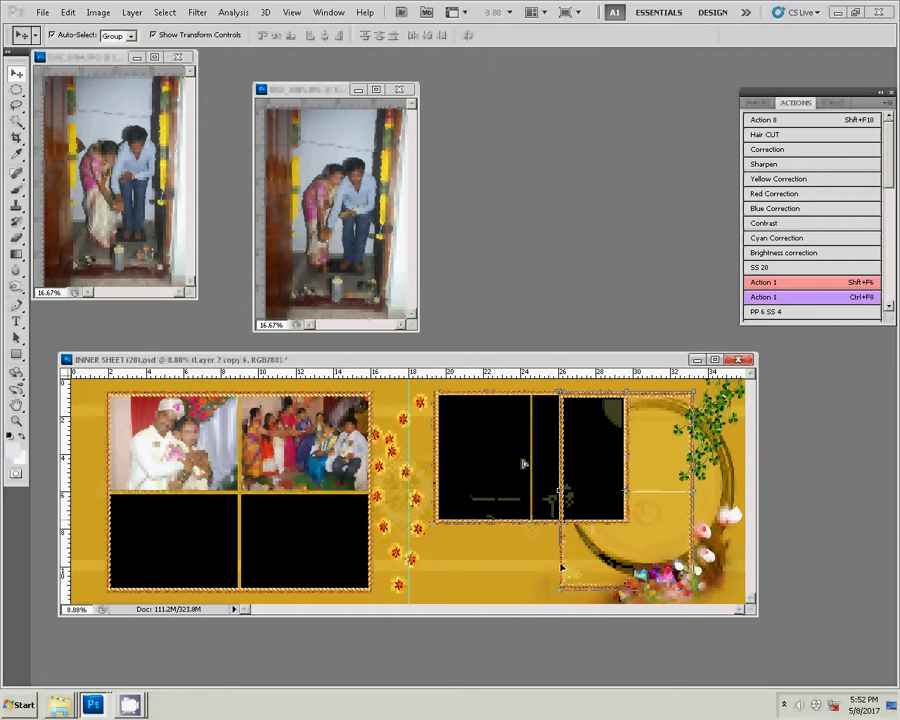
key("Delete")
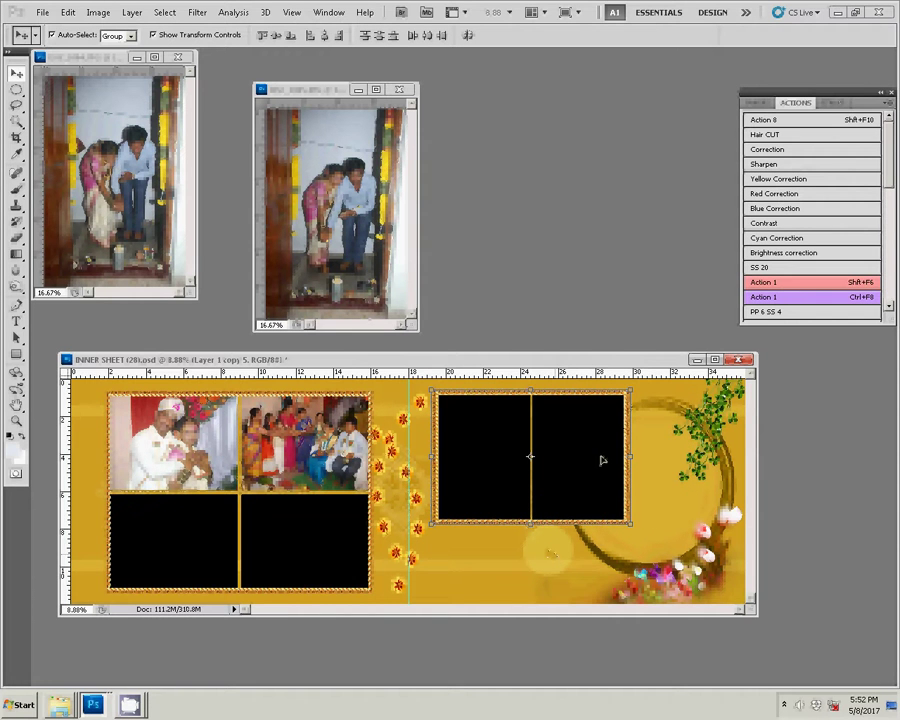
- Cut all of DSC_1005 and close it without saving
left_click(353, 222)
key("ctrl+a")
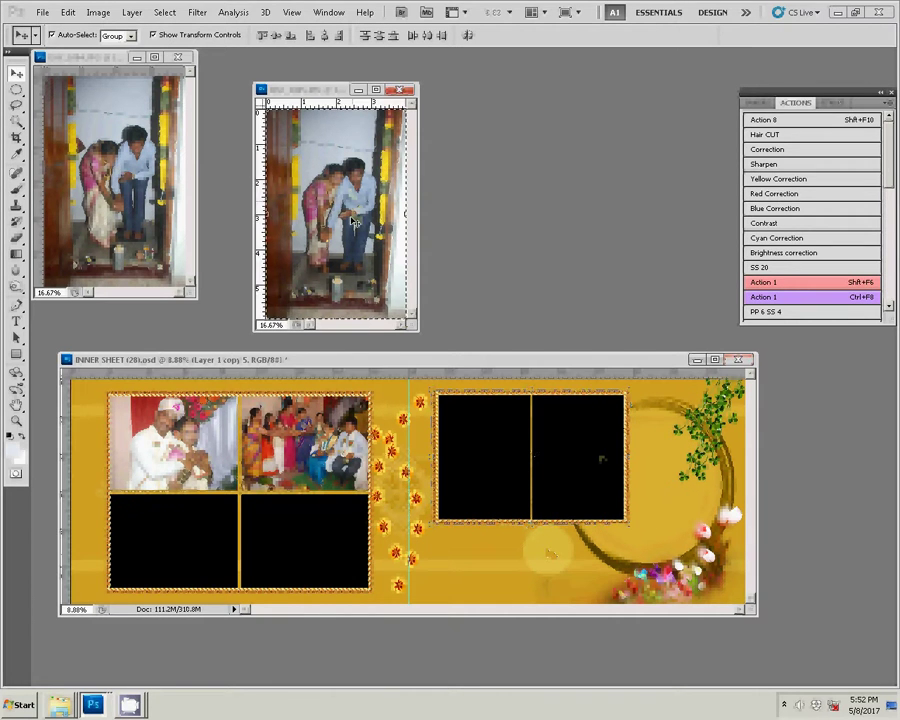
key("ctrl+x")
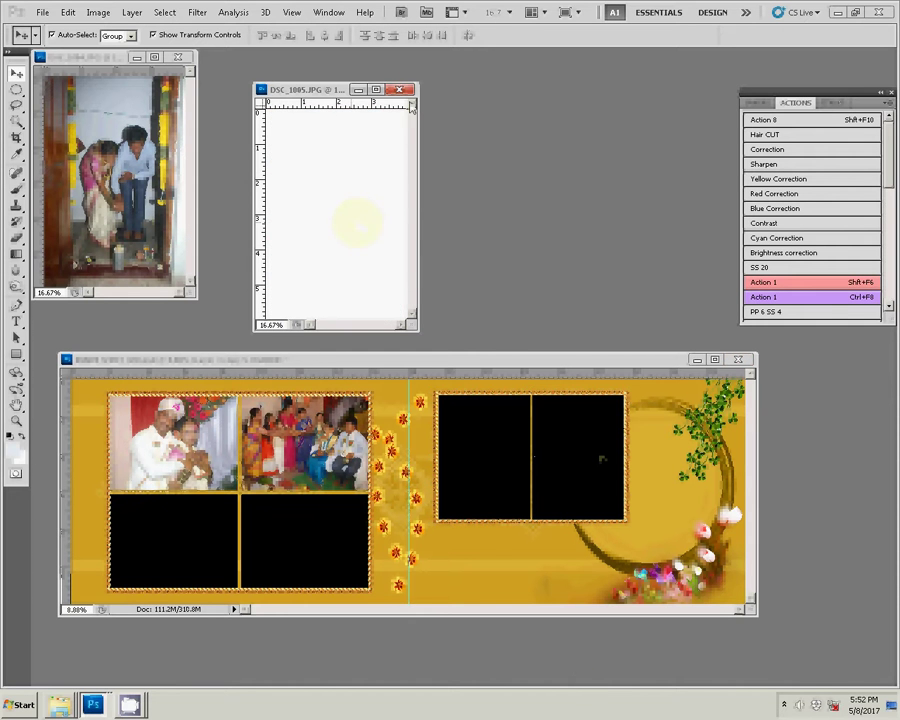
left_click(399, 89)
left_click(455, 265)
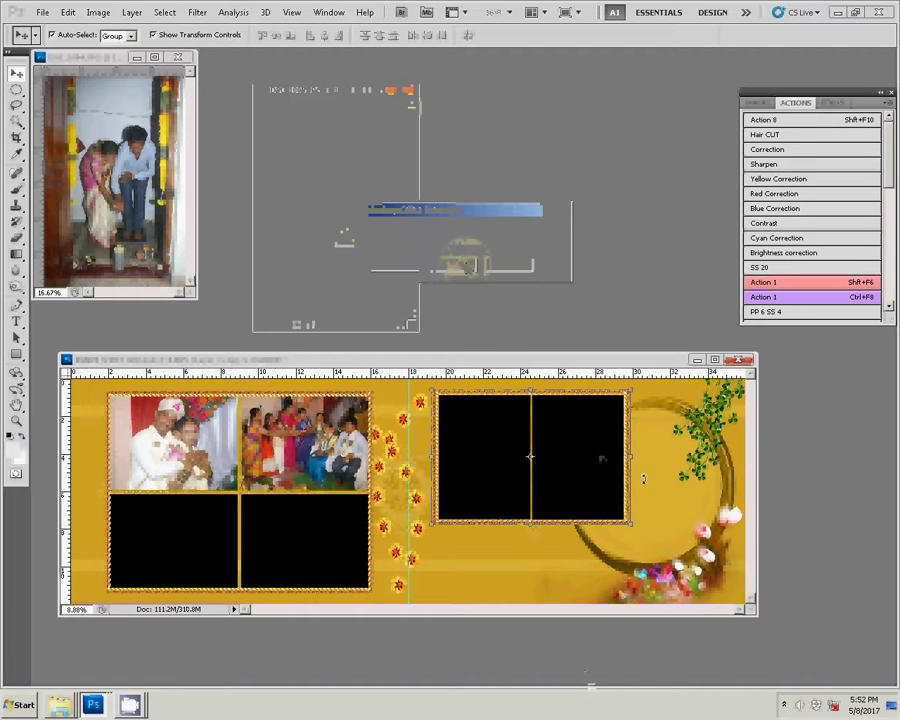
- Paste the photo into the right portrait frame and enlarge it to fill the frame
key("w")
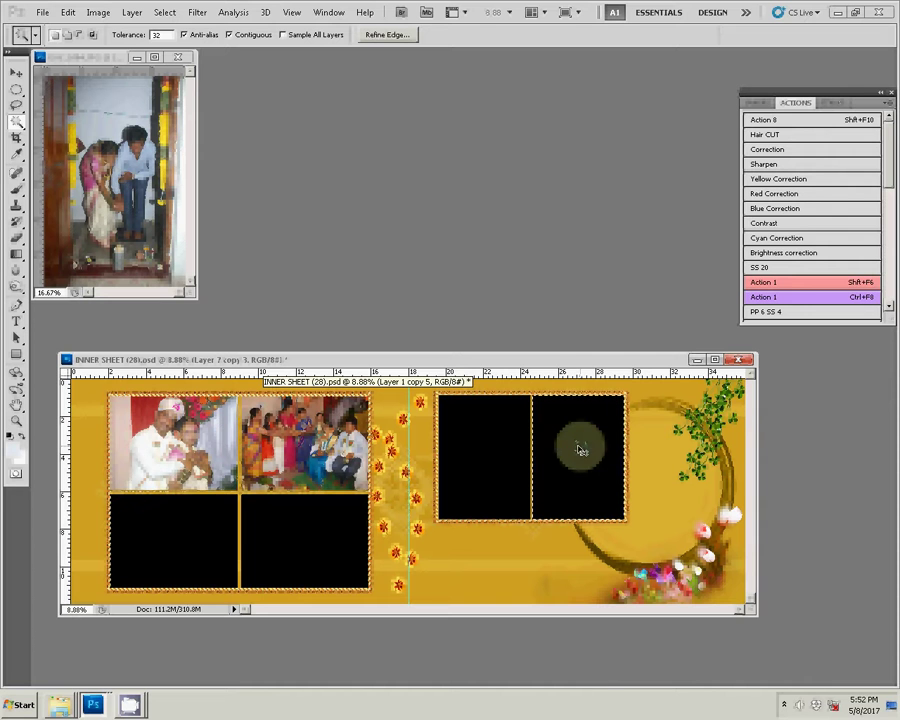
key("ctrl+alt+shift+v")
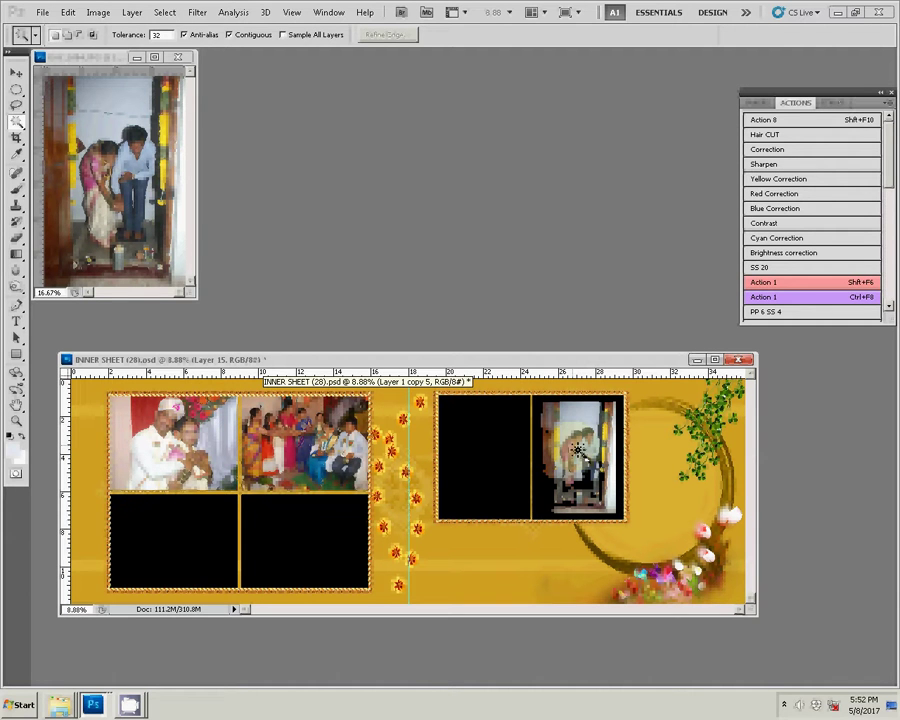
key("c")
key("v")
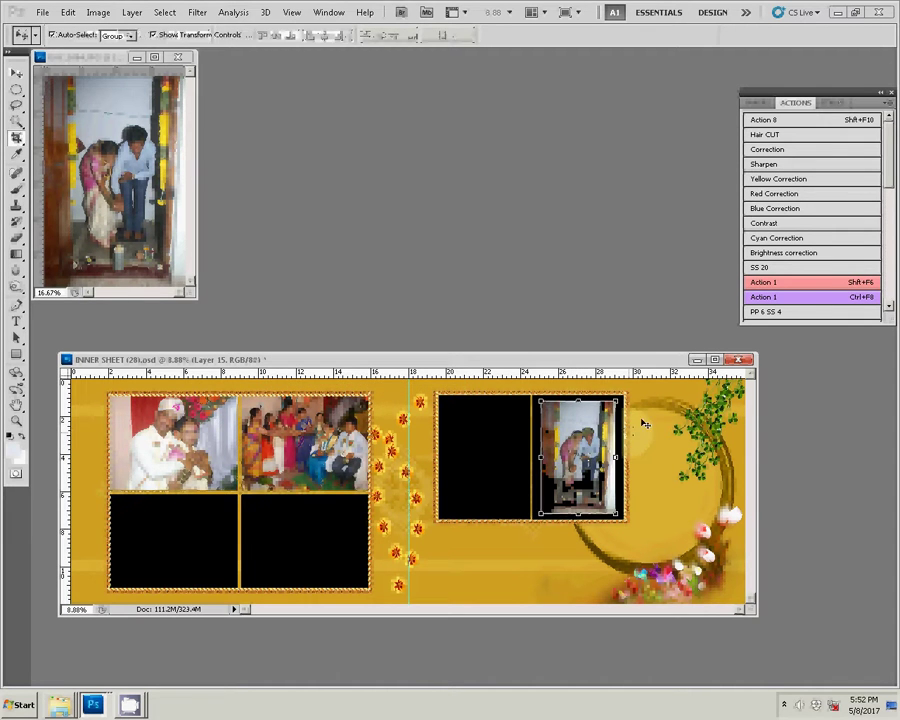
key("ctrl+t")
left_click_drag(631, 393, 645, 380)
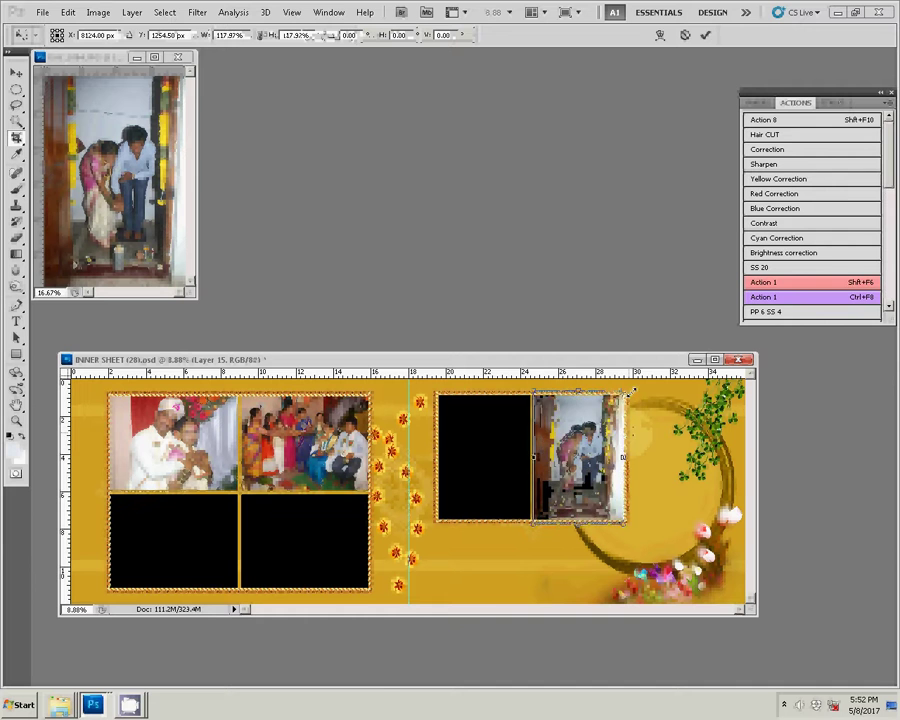
key("Return")
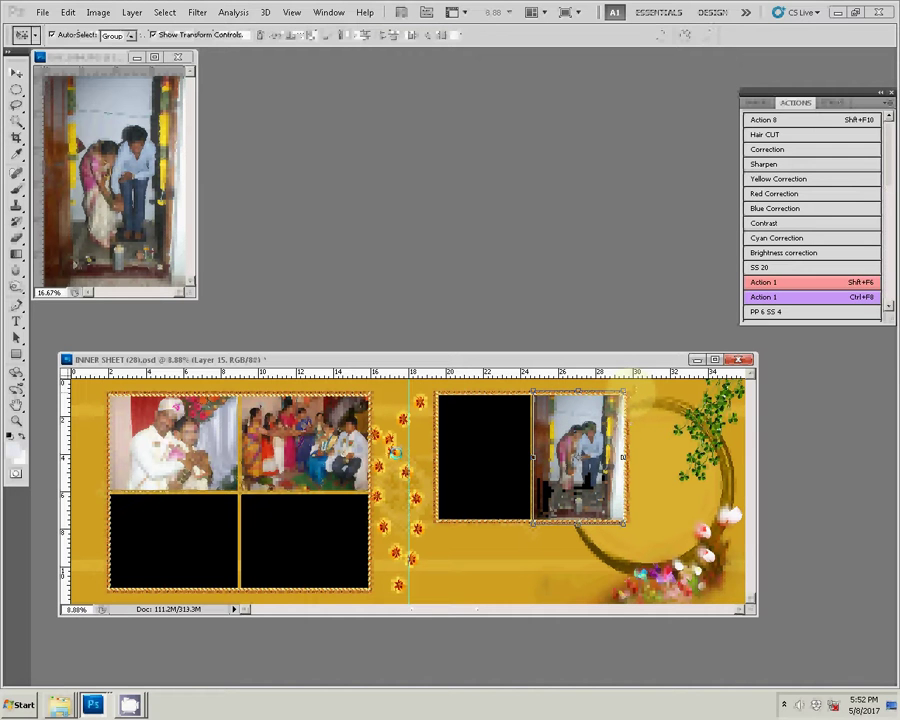
- Close DSC_1004 unsaved, then paste into the left black frame and enlarge to fit
left_click(135, 193)
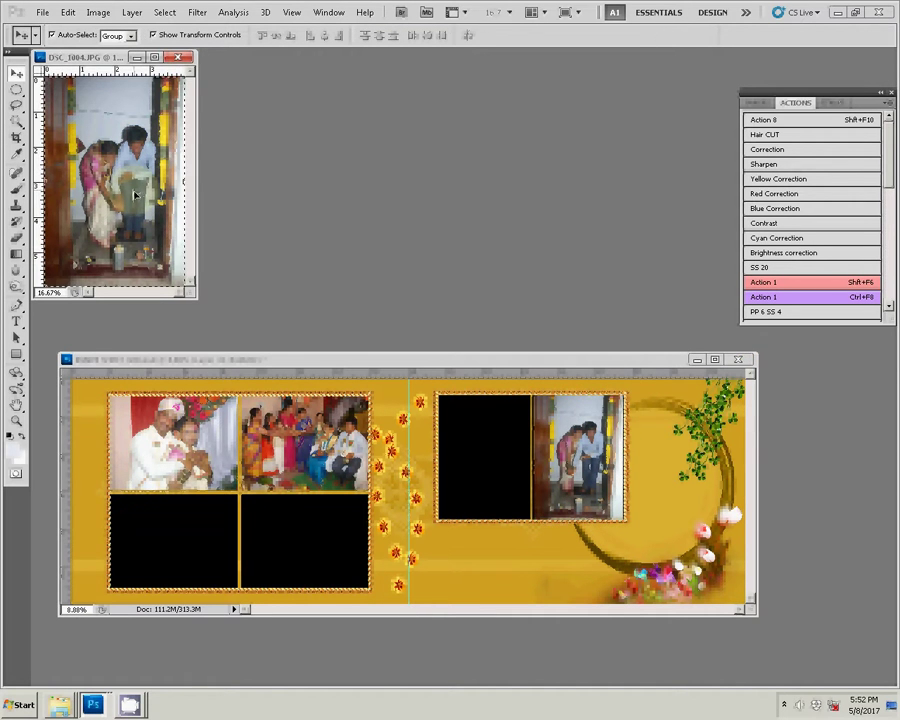
left_click(178, 57)
key("n")
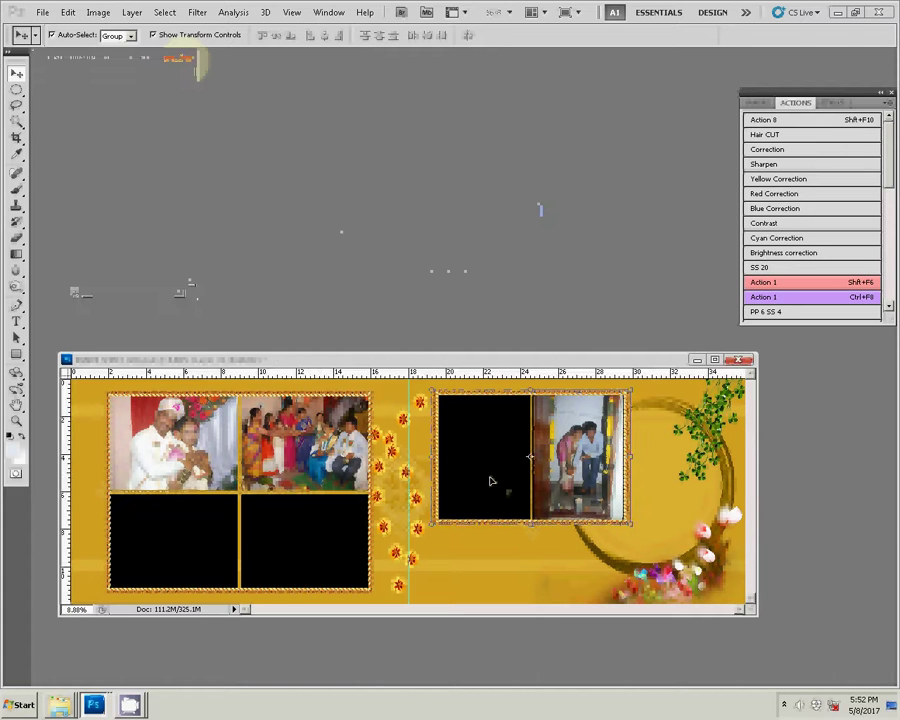
key("w")
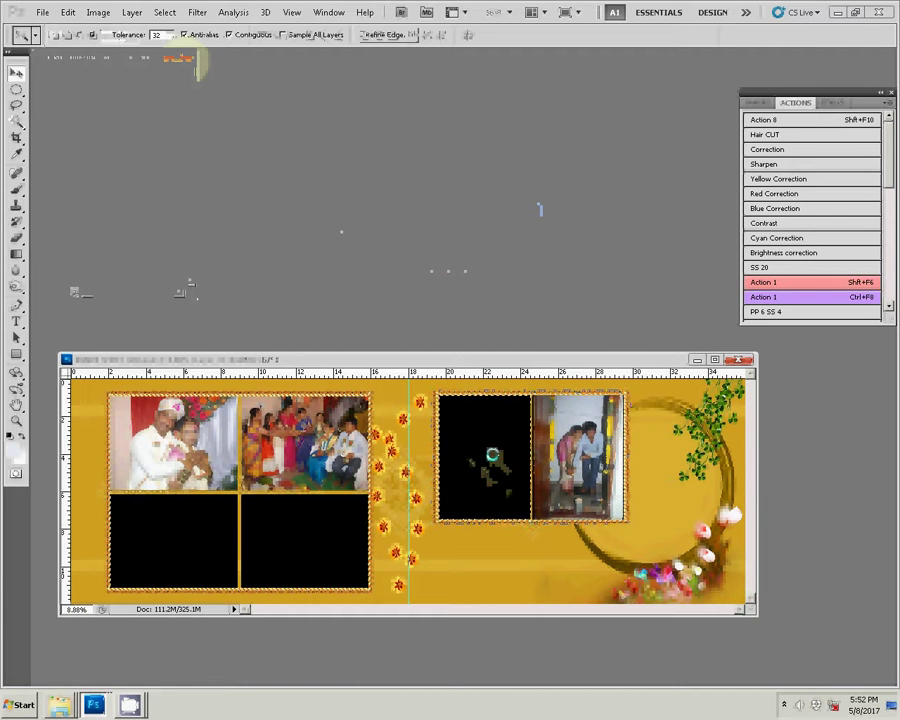
left_click(491, 458)
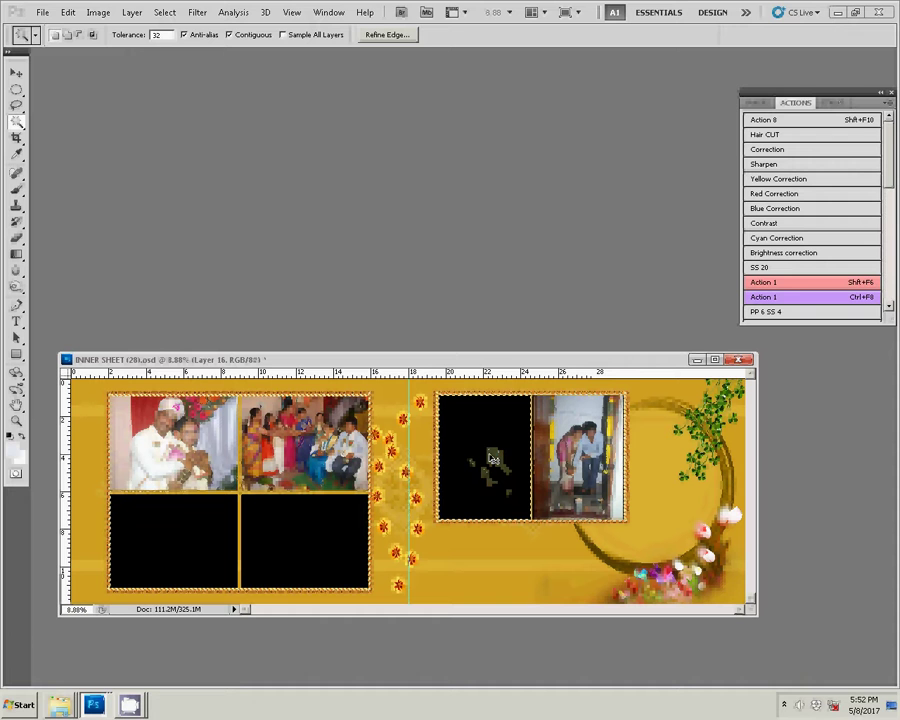
key("ctrl+shift+alt+v")
key("v")
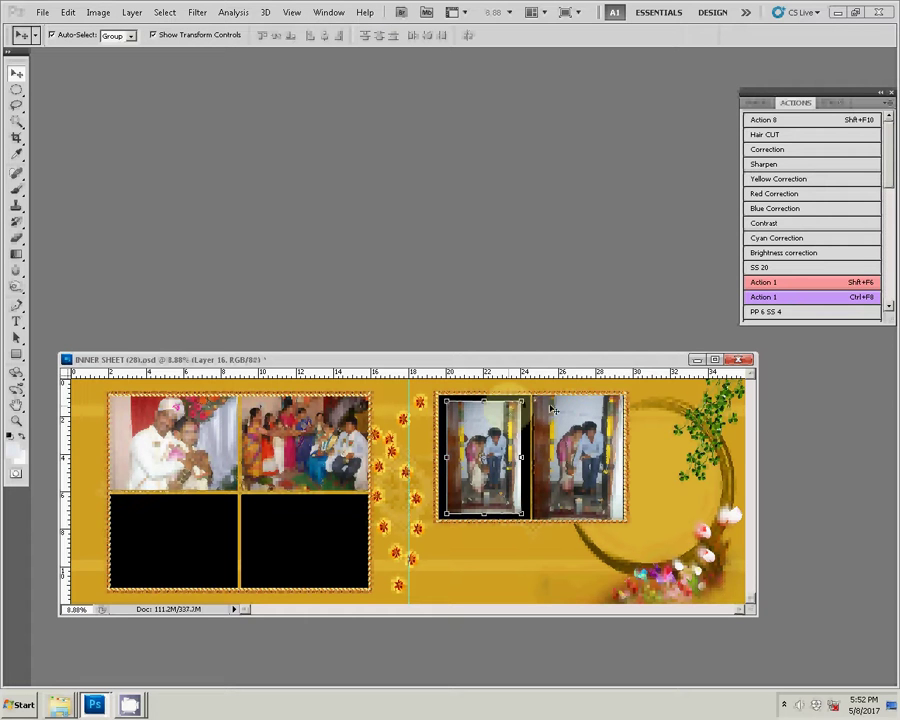
mouse_move(521, 401)
left_mouse_down()
mouse_move(533, 388)
mouse_move(545, 396)
left_mouse_up()
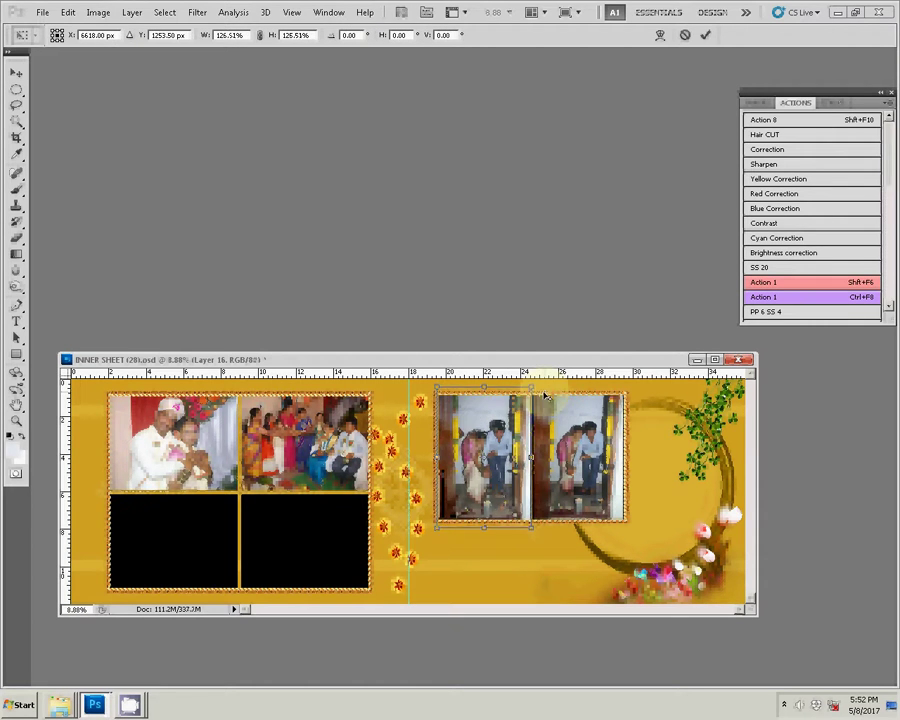
key("Return")
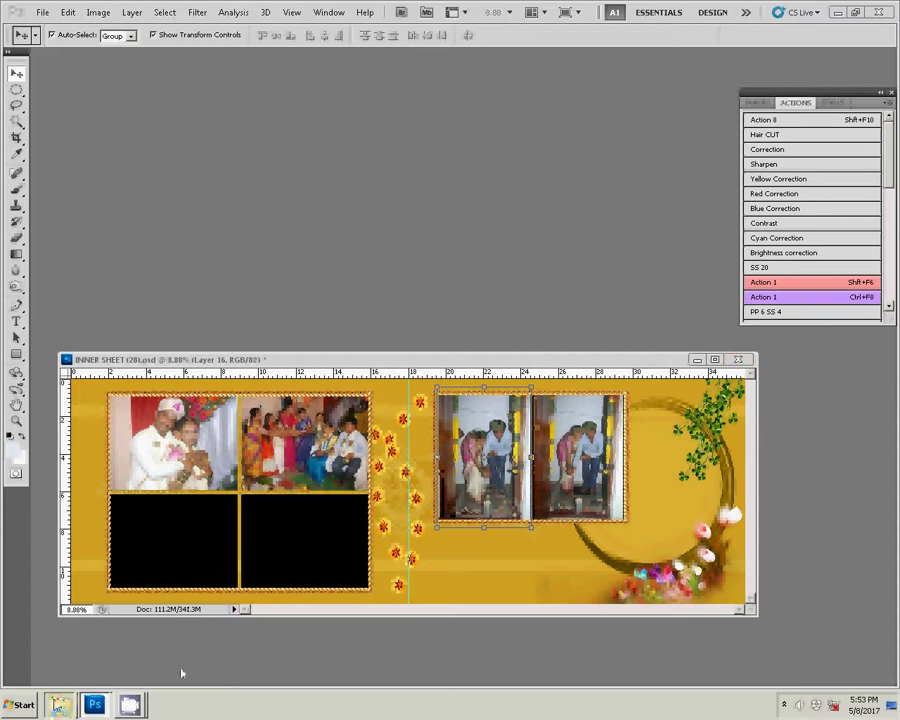
- Move DSC_1004 and DSC_1005 into the sss d folder
left_click(59, 703)
left_click(60, 661)
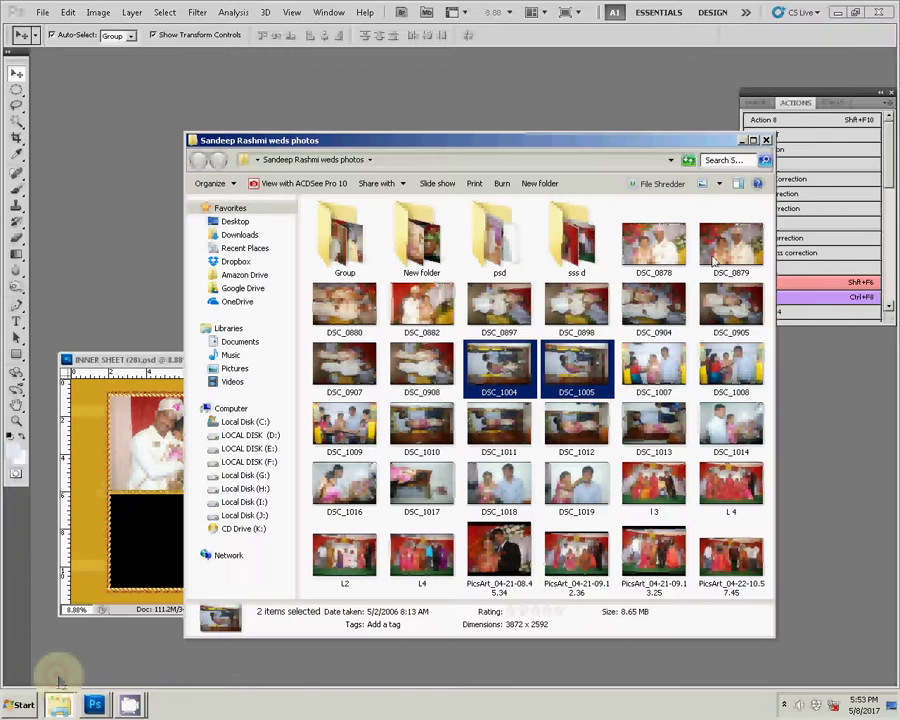
mouse_move(496, 376)
left_mouse_down()
mouse_move(580, 245)
mouse_move(641, 320)
left_mouse_up()
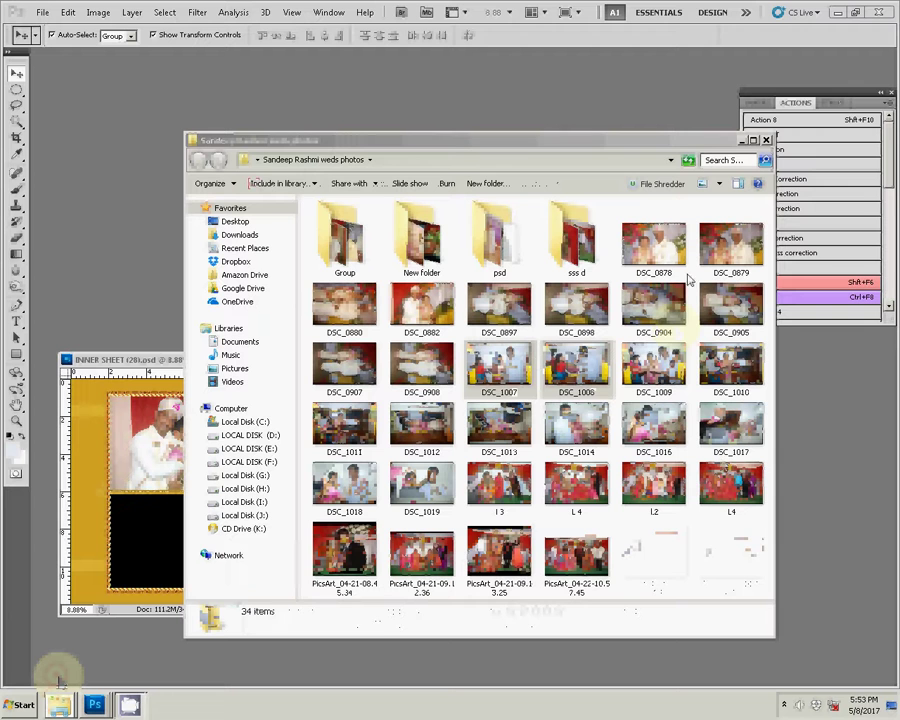
- Select DSC_1007, DSC_1008 and DSC_1009 and open them in Photoshop
left_click(499, 368)
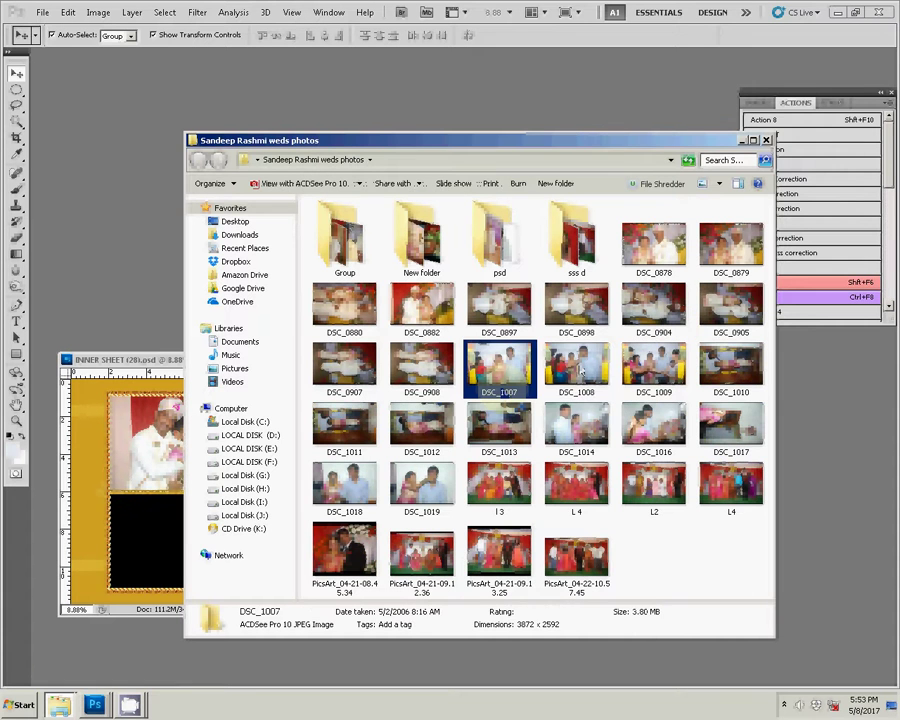
left_click(585, 378, "ctrl")
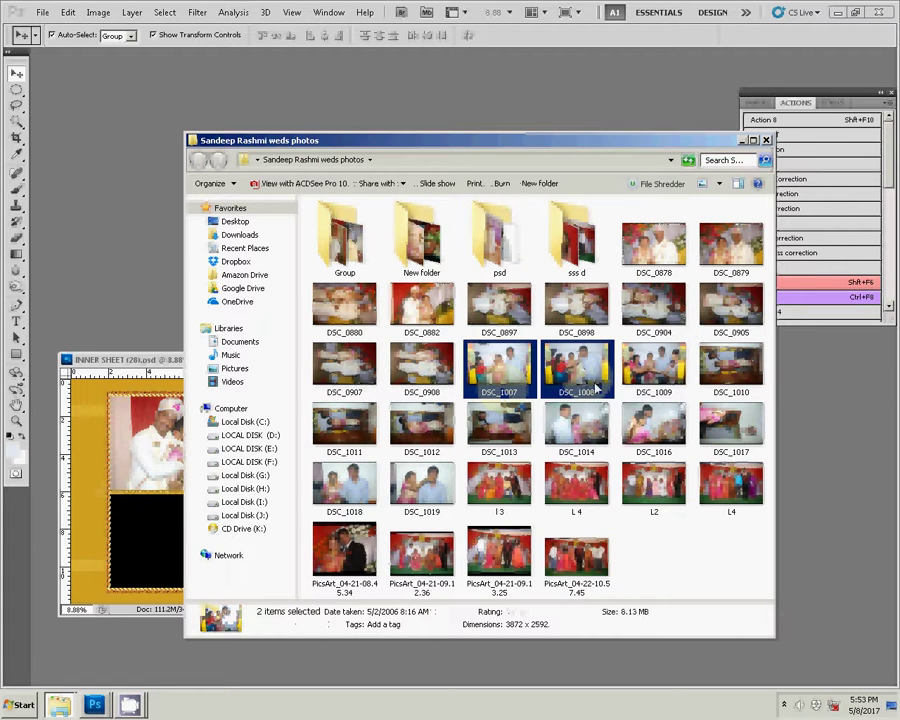
left_click(651, 370, "ctrl")
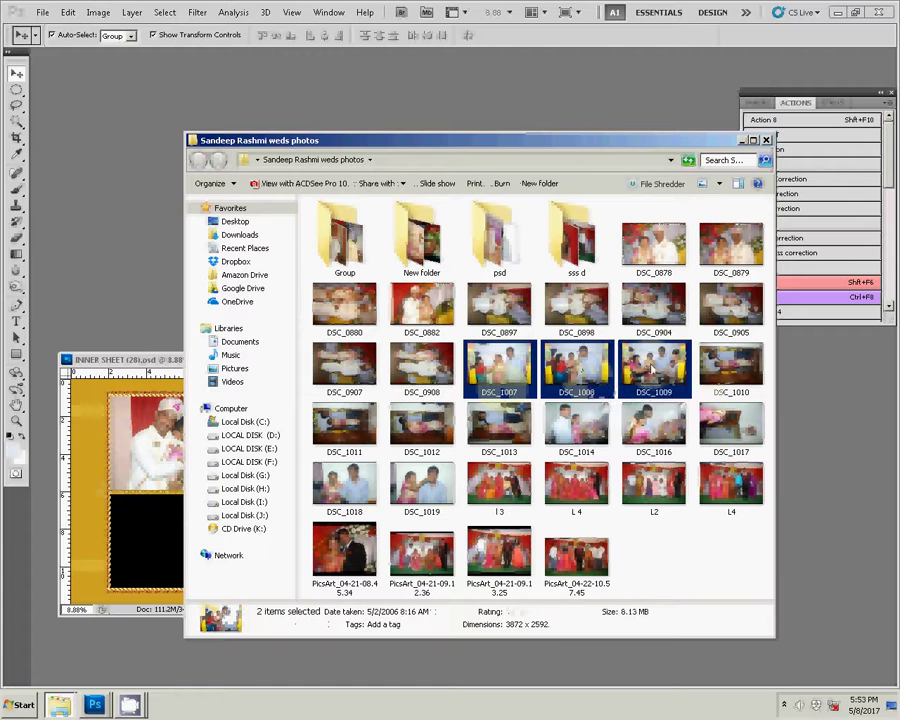
left_click(816, 432)
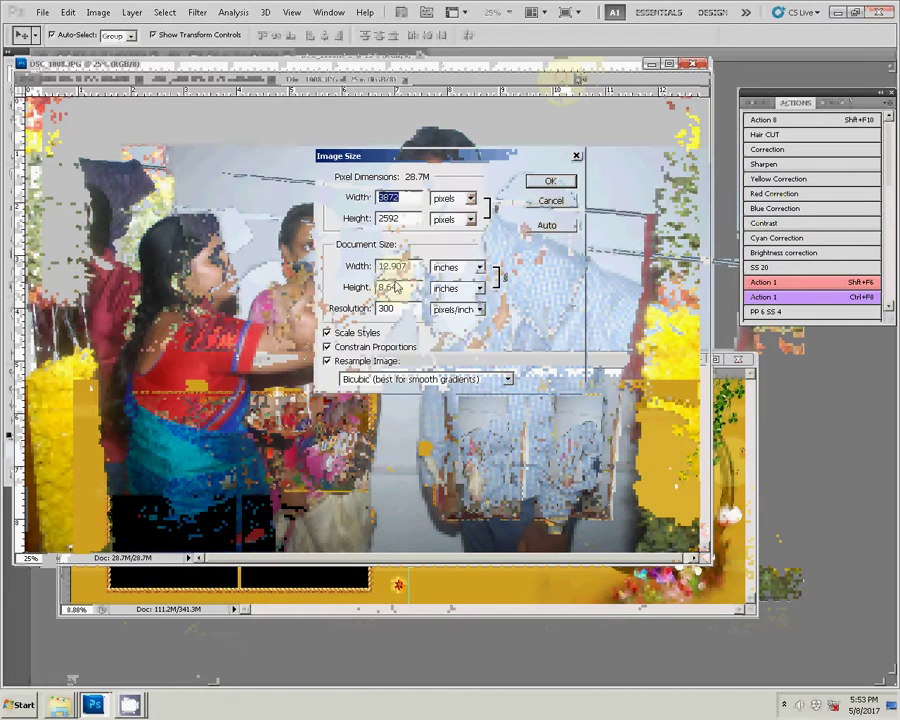
- Set DSC_1008 to 8 inches wide, copy it, and close it without saving
key("Tab")
key("Tab")
type("8")
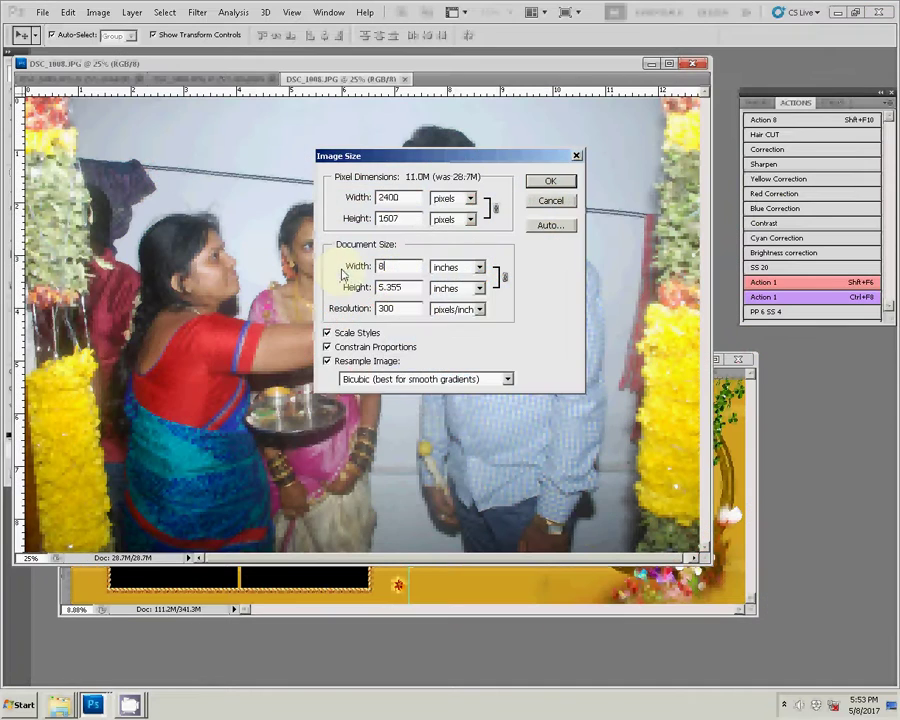
left_click(546, 181)
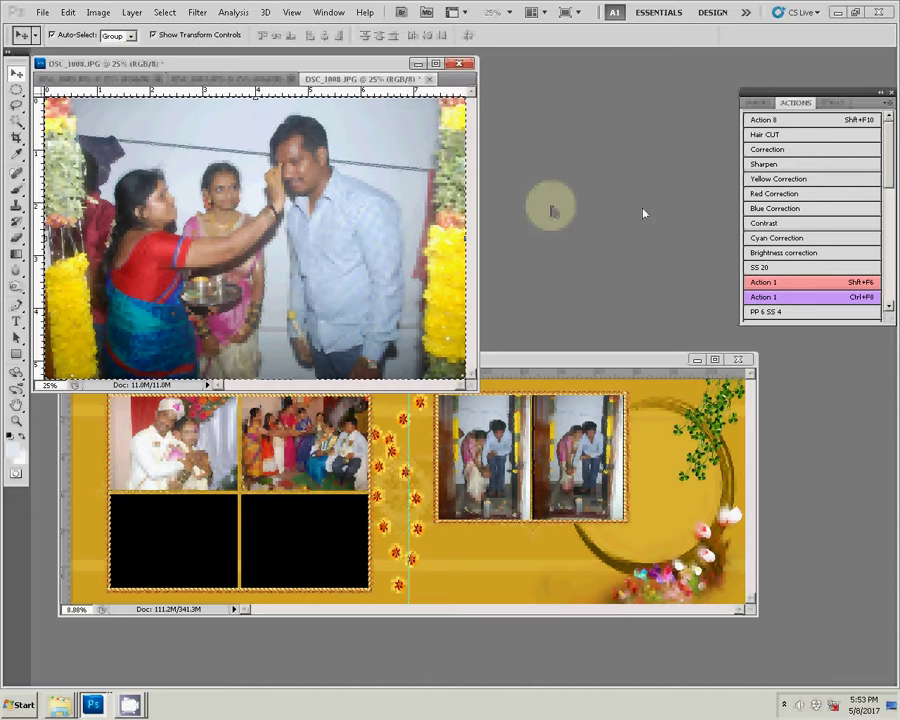
left_click(427, 82)
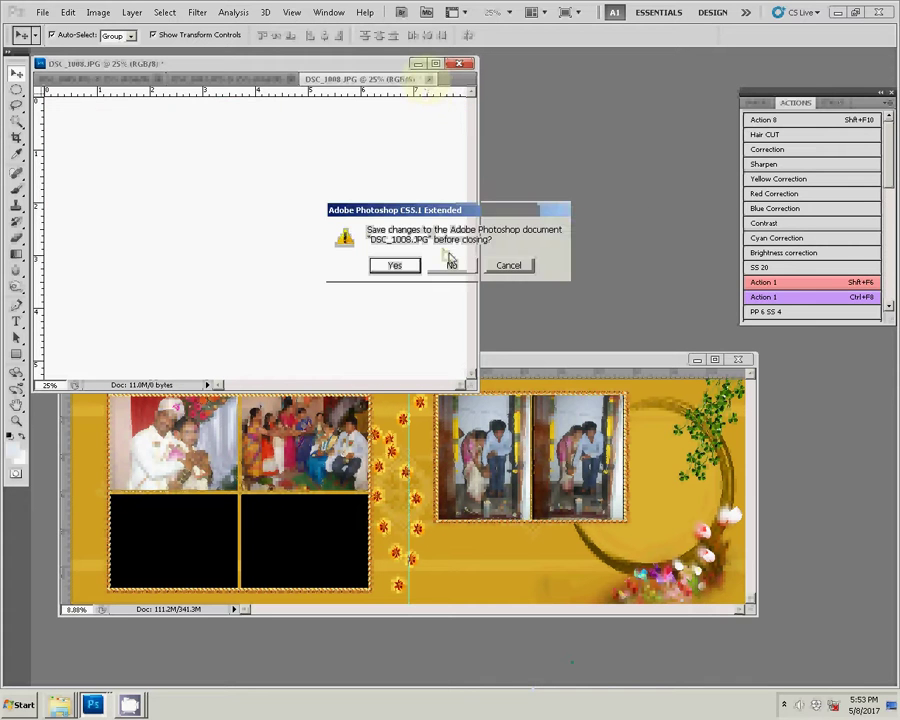
left_click(464, 263)
- Paste the photo into the left page's lower-right black slot, shrunk slightly to fit
left_click(293, 550)
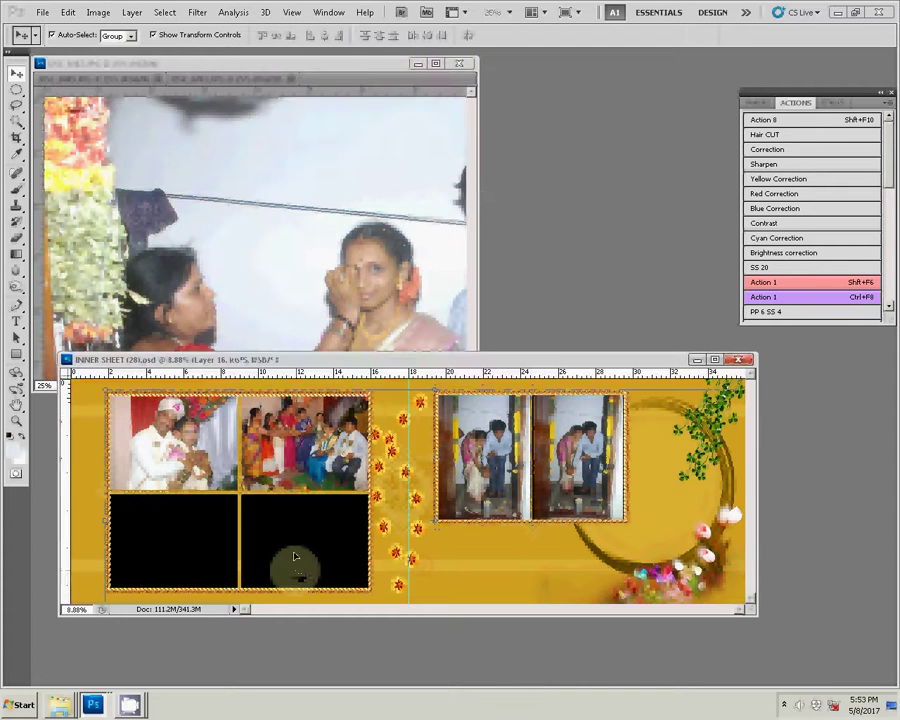
key("w")
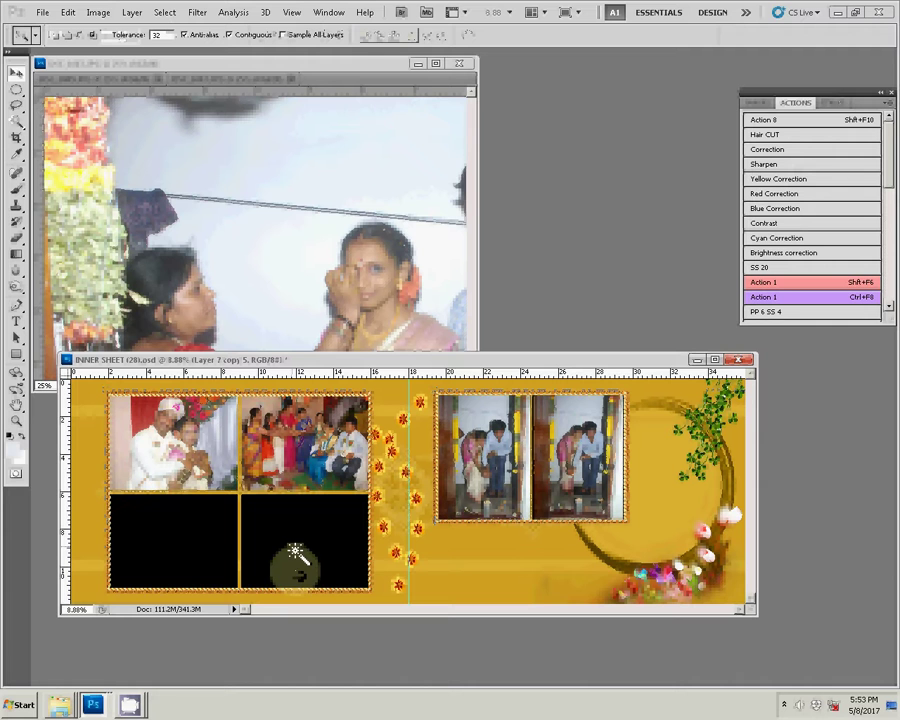
left_click(293, 550)
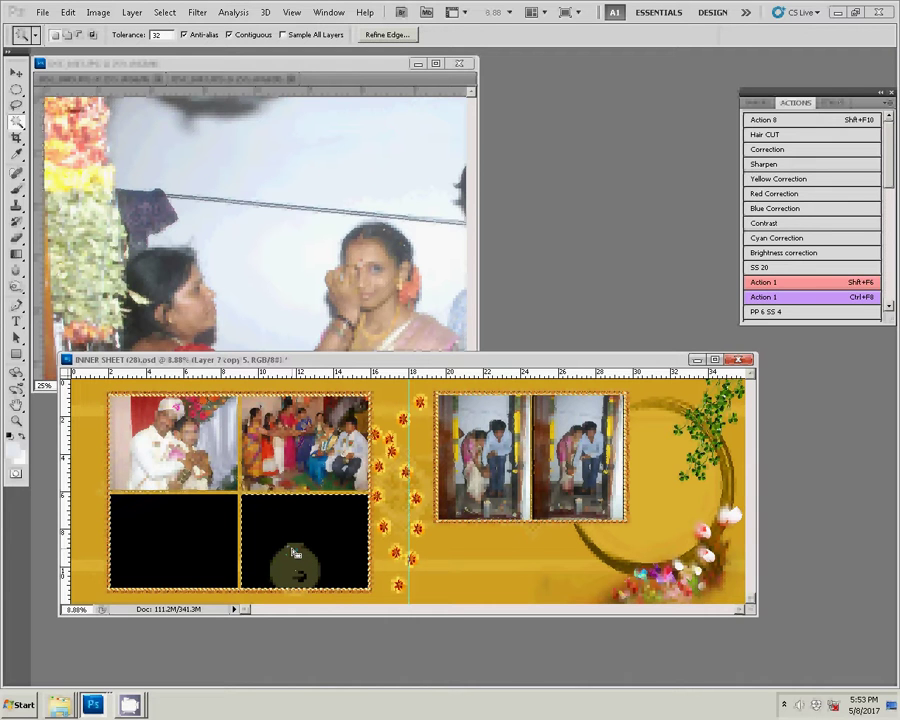
key("ctrl+shift+alt+v")
left_click_drag(378, 492, 416, 484)
key("Return")
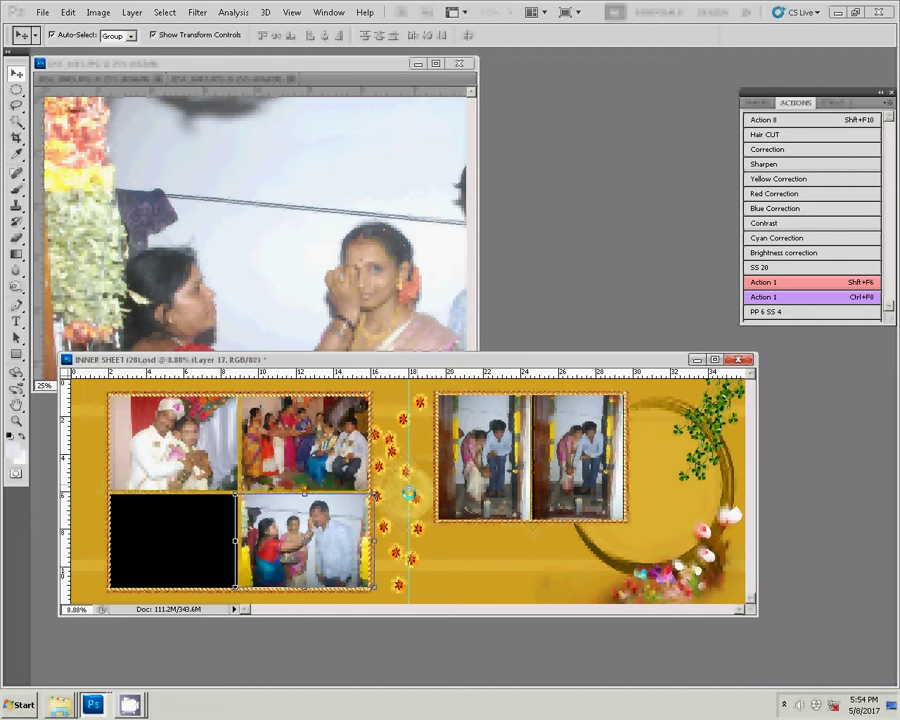
left_click(270, 199)
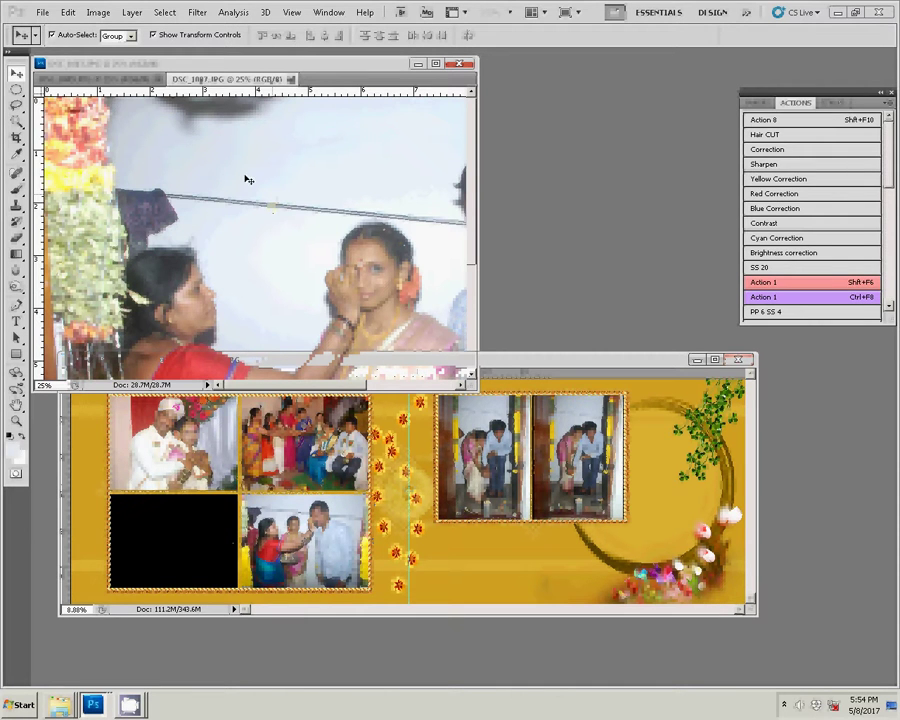
- Resize DSC_1007 to 8 inches wide, then close it without saving
key("ctrl+alt+i")
key("Tab")
key("Tab")
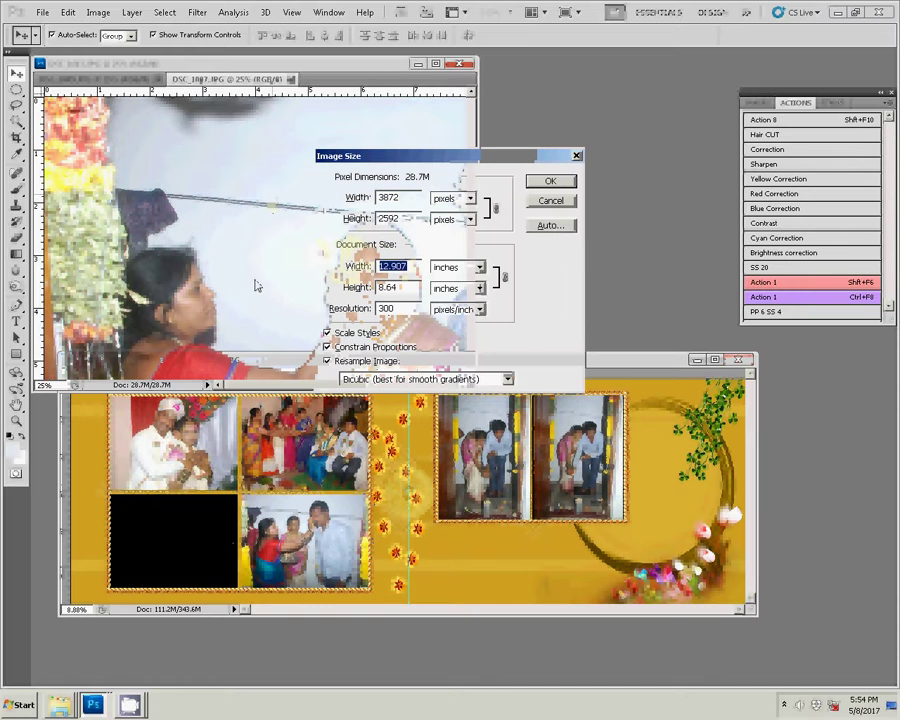
type("8")
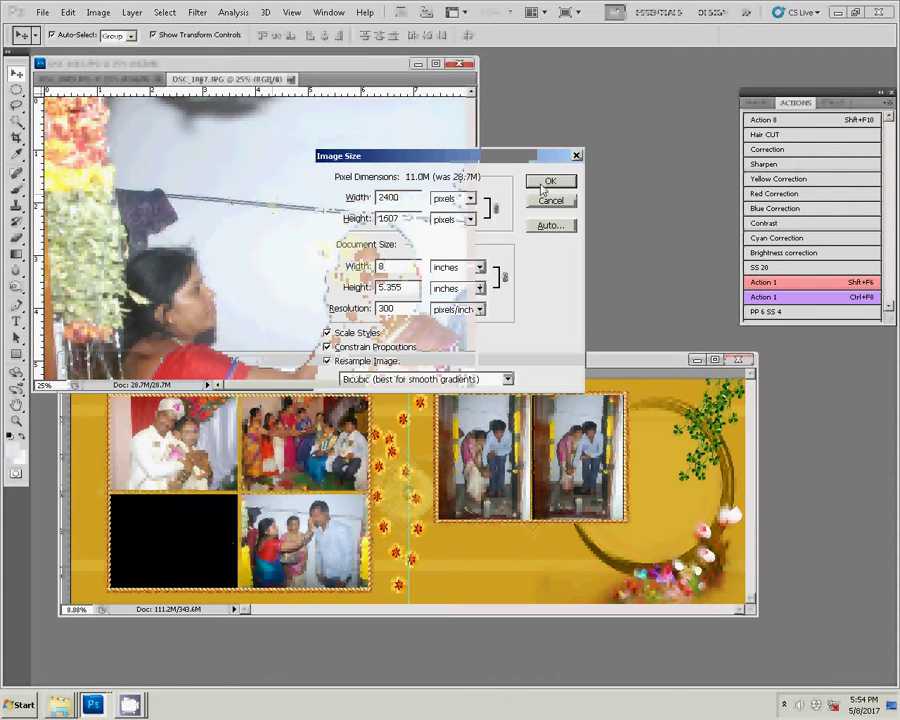
left_click(550, 181)
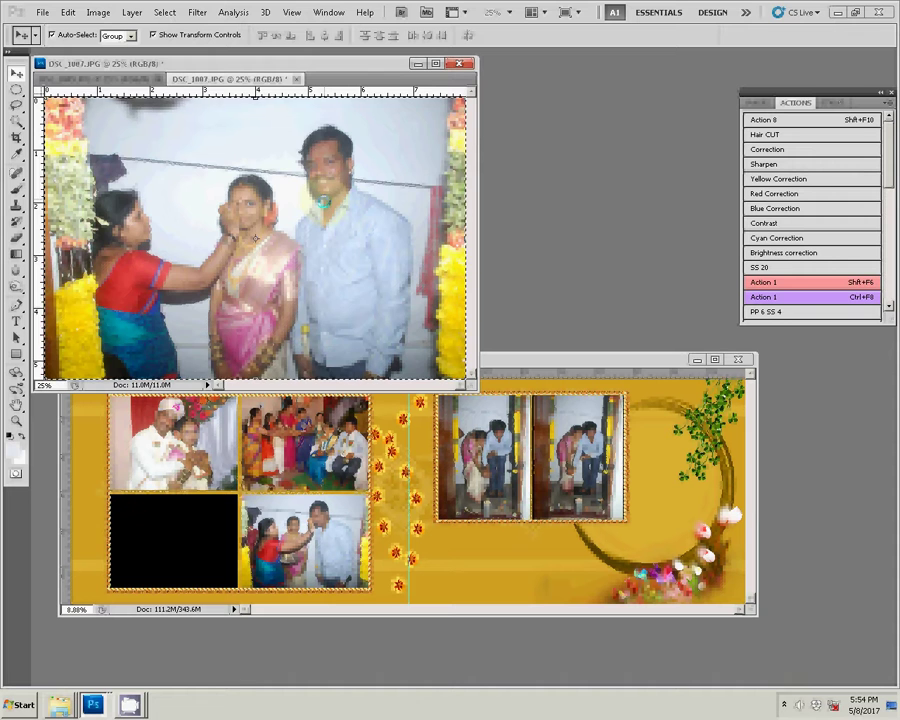
left_click(296, 79)
left_click(450, 266)
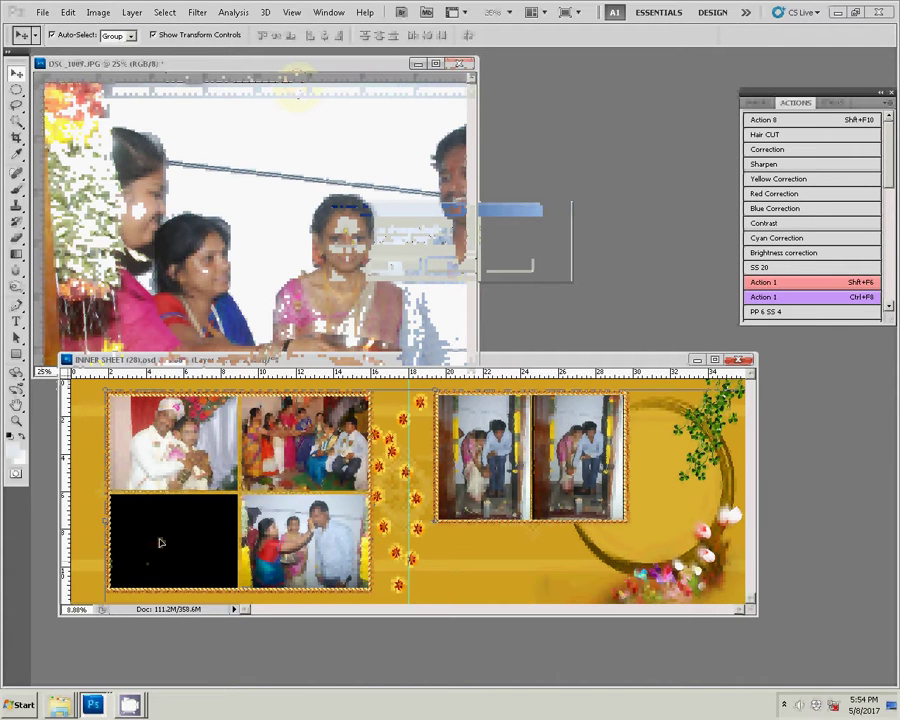
- Paste the copied photo into the empty black slot at the lower left
key("w")
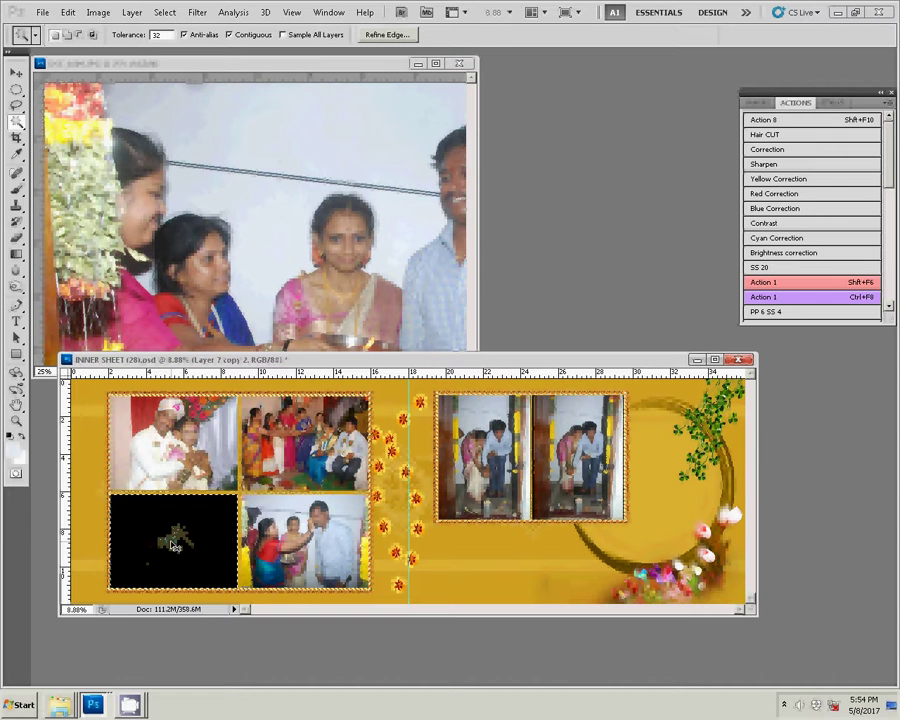
left_click(173, 546)
key("ctrl+shift+alt+v")
- Resize the DSC_1009 group photo to 8 inches wide
left_click(237, 186)
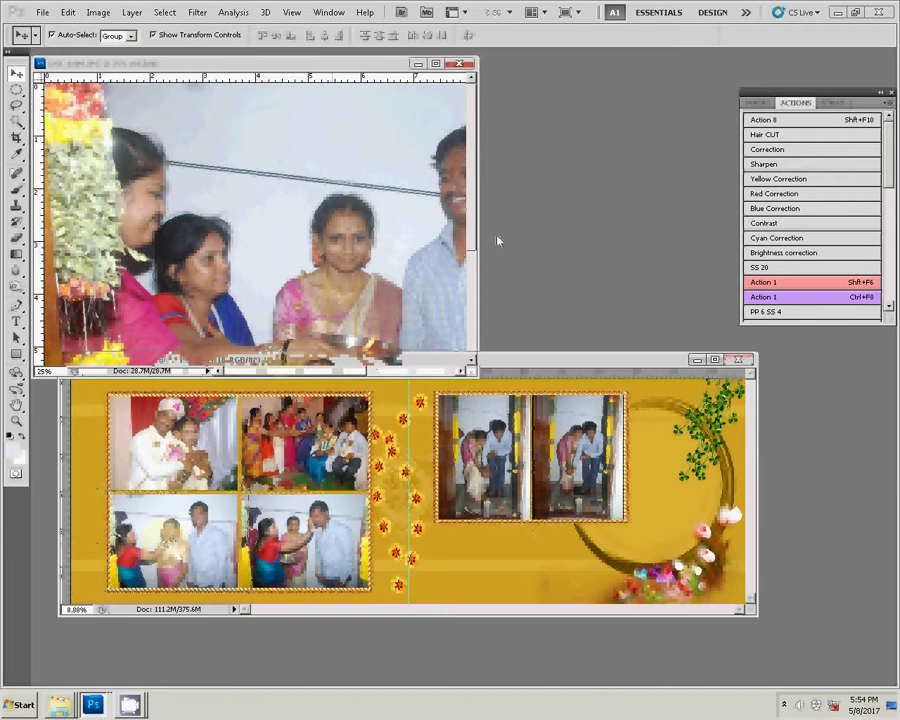
key("ctrl+alt+i")
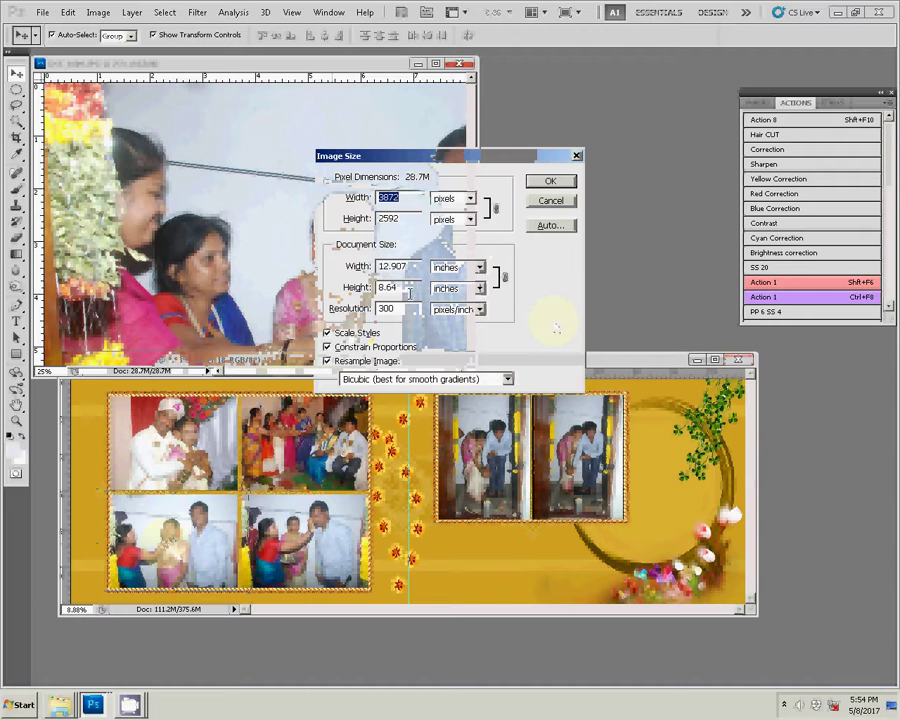
type("8")
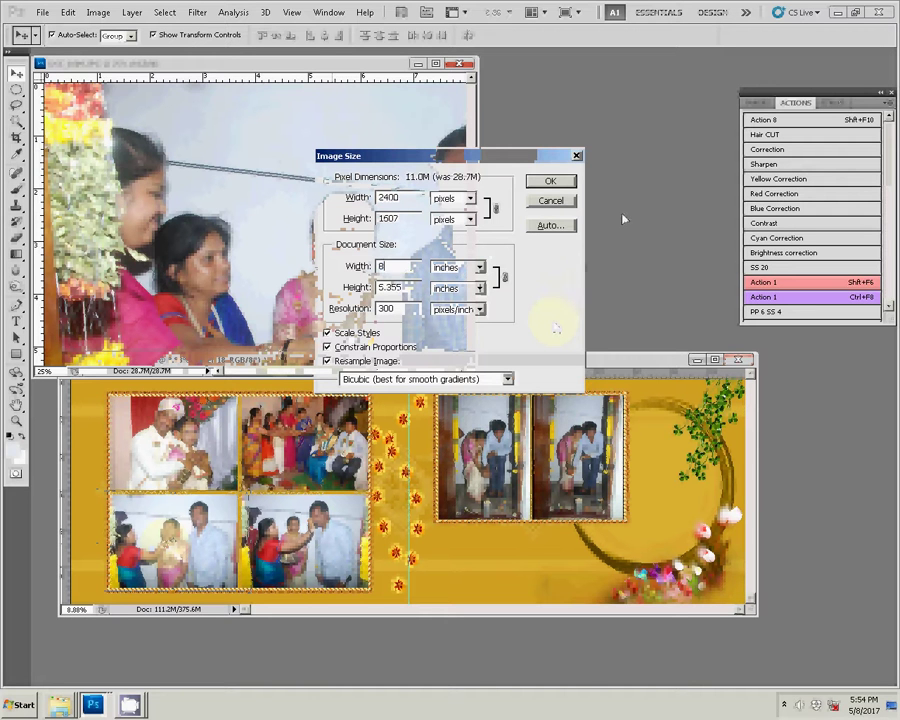
left_click(550, 181)
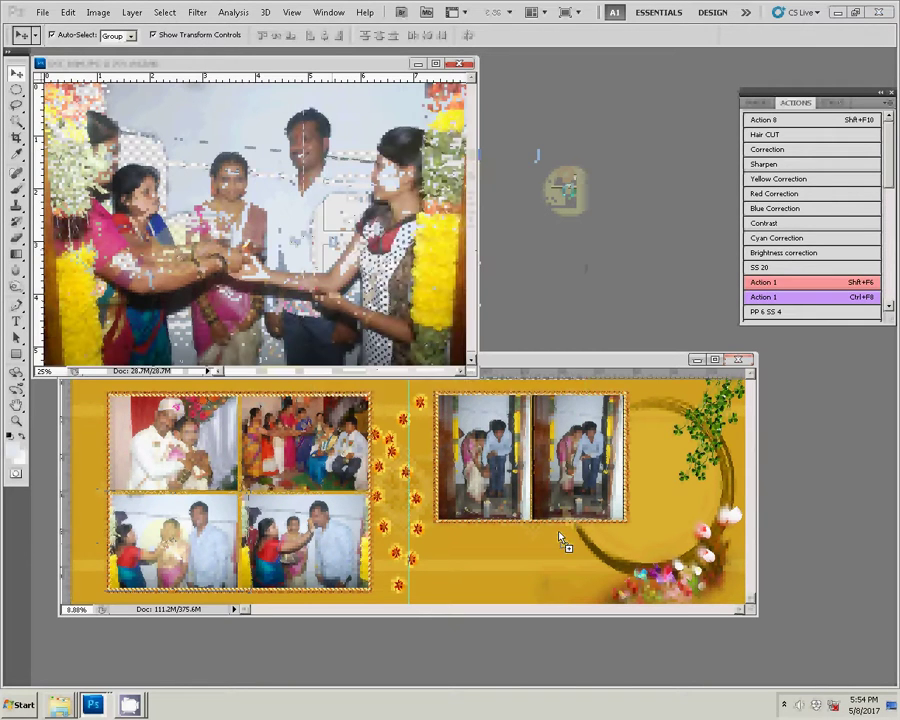
- Drag the group photo into the album sheet, beneath the right page's two framed photos
left_click(578, 527)
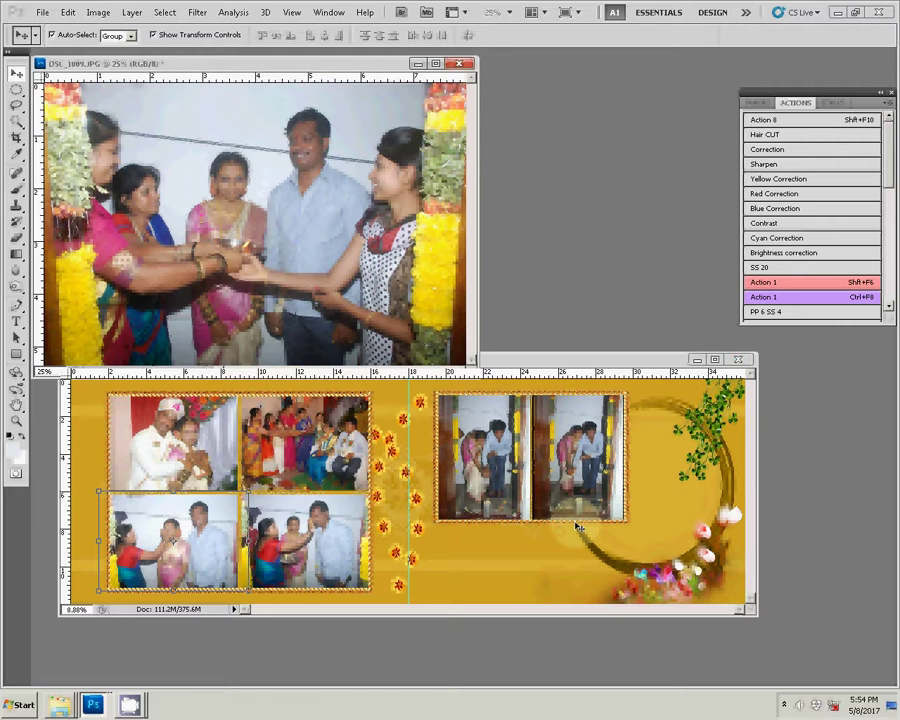
left_click_drag(578, 527, 574, 520)
key("ctrl+t")
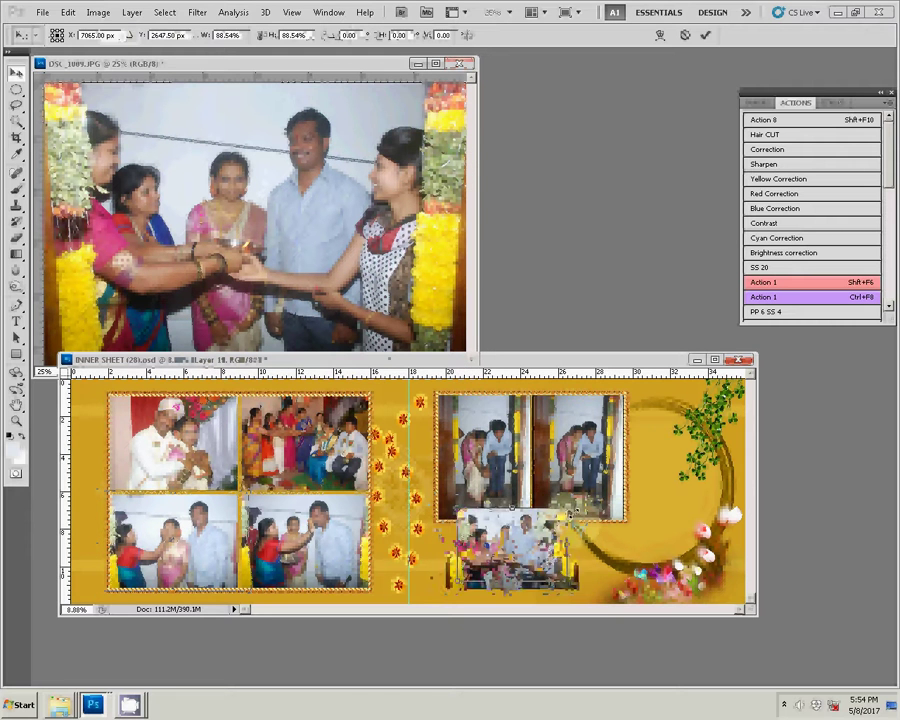
key("Return")
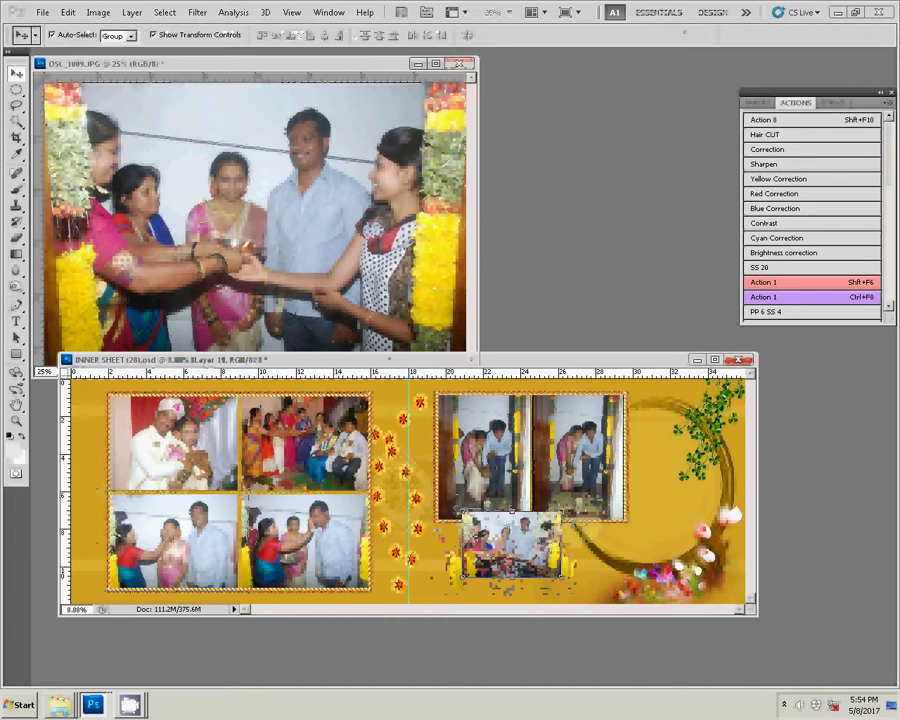
left_click_drag(537, 533, 511, 553)
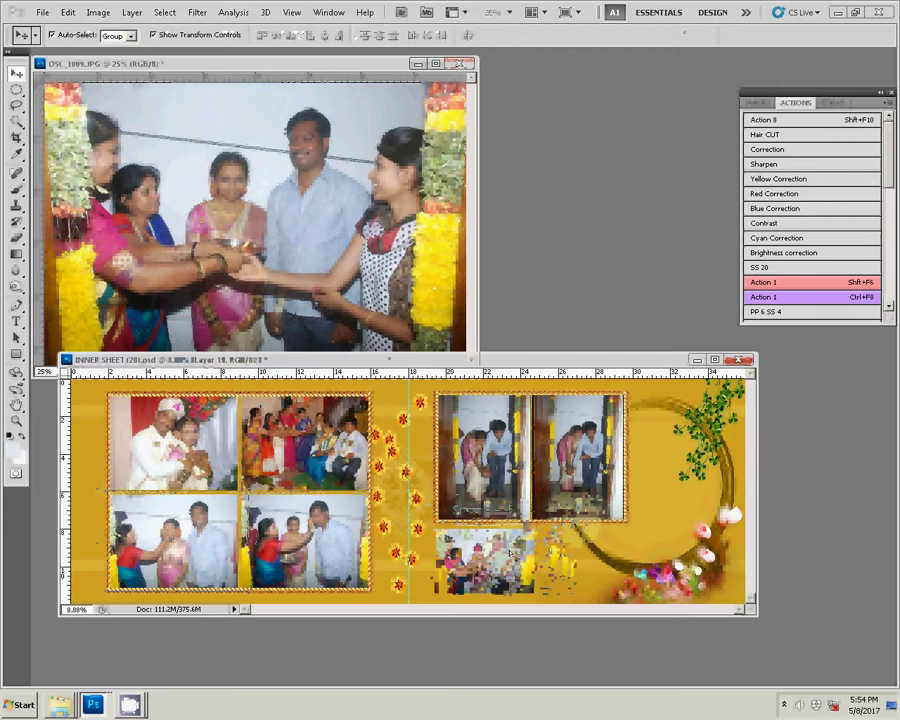
left_click(310, 258)
left_click(459, 63)
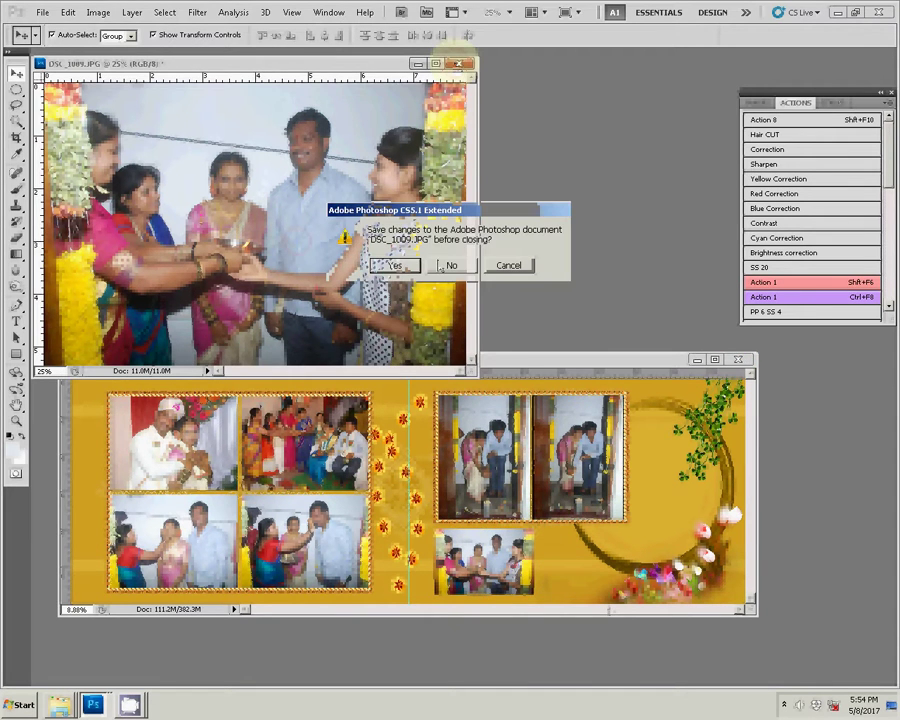
- Discard DSC_1009's changes, delete the three used files from the wedding folder, and open DSC_1010
left_click(447, 266)
mouse_move(59, 705)
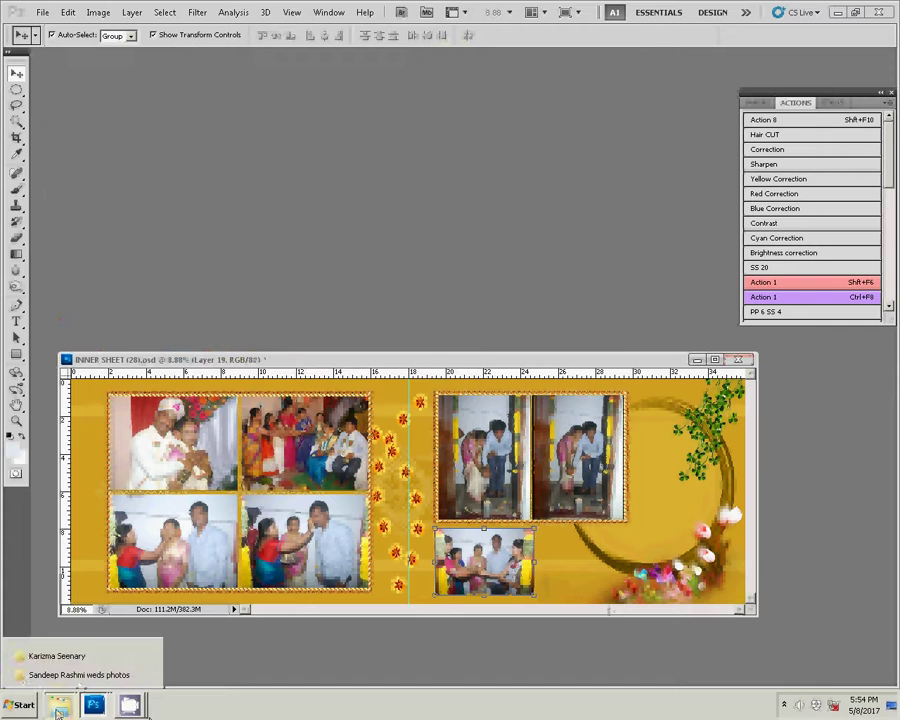
left_click(82, 675)
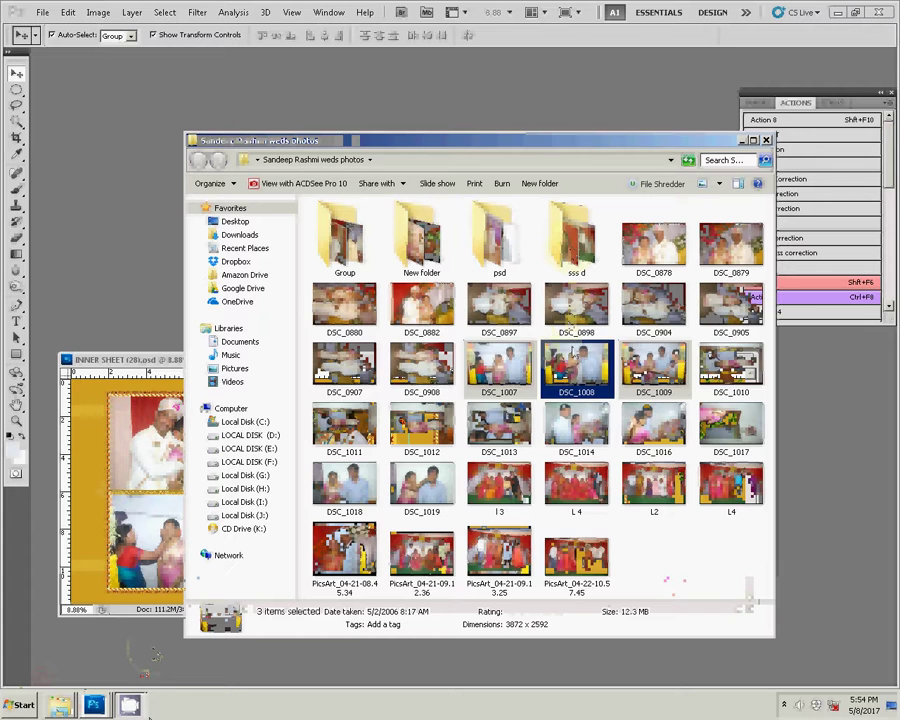
key("Delete")
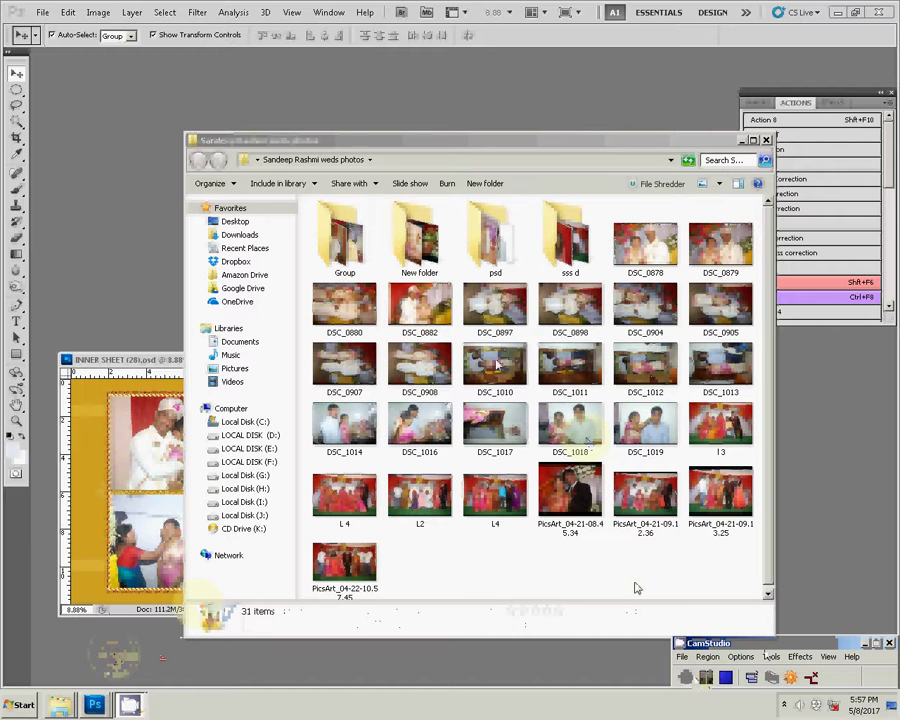
left_click(493, 370)
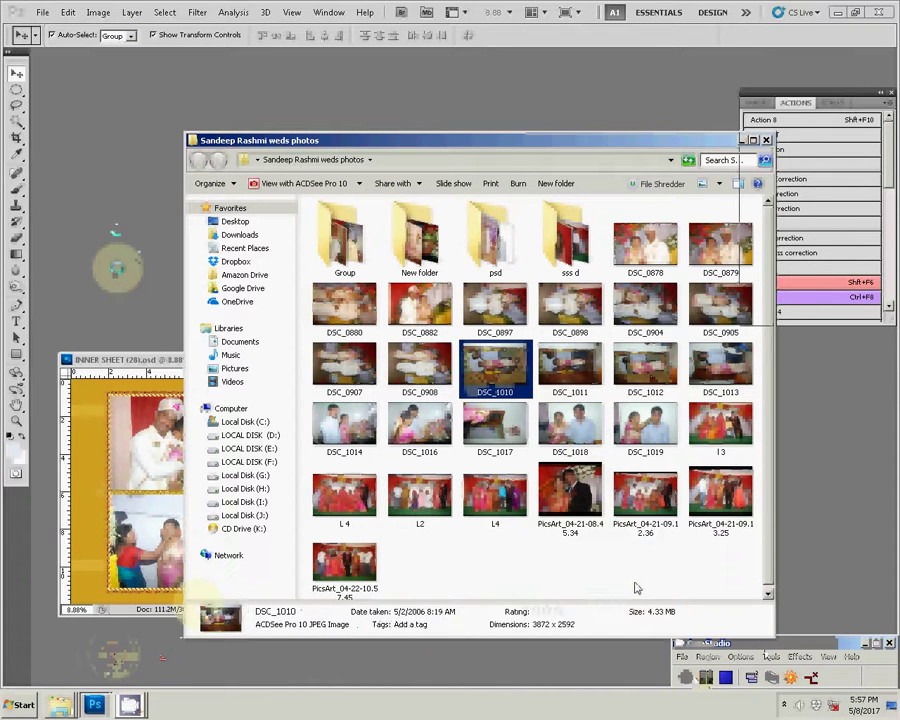
left_click(117, 267)
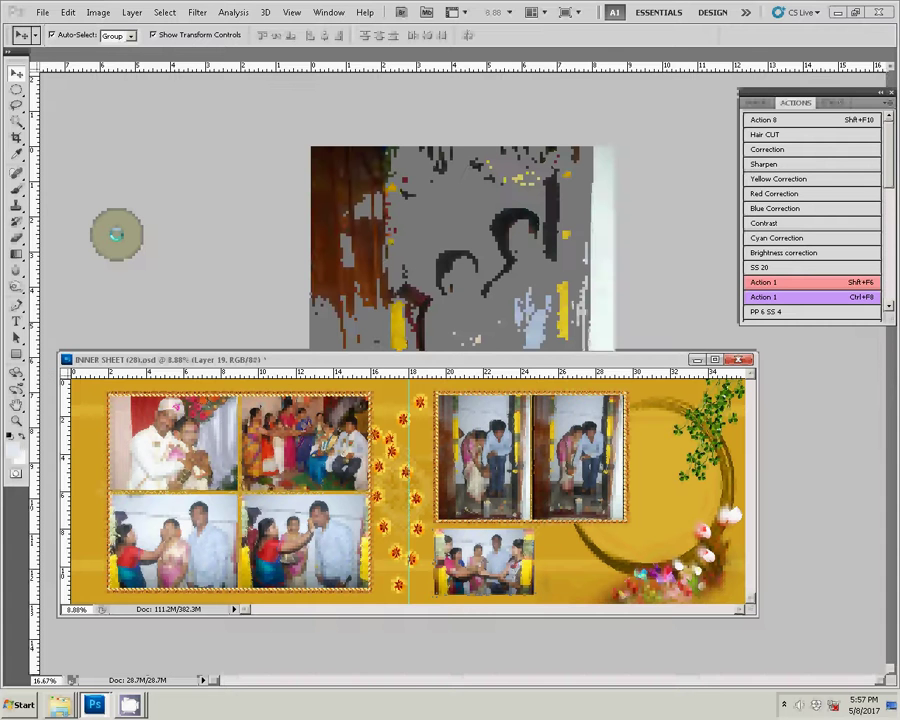
- Correct the couple photo's brightness and resize it to 6 inches wide
left_click(596, 74)
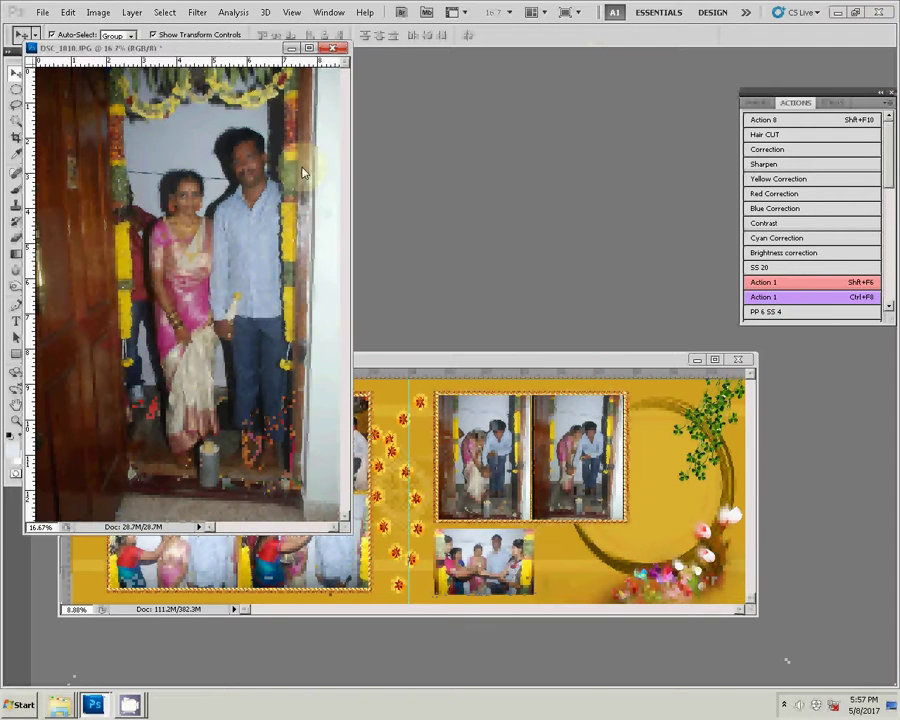
left_click(783, 149)
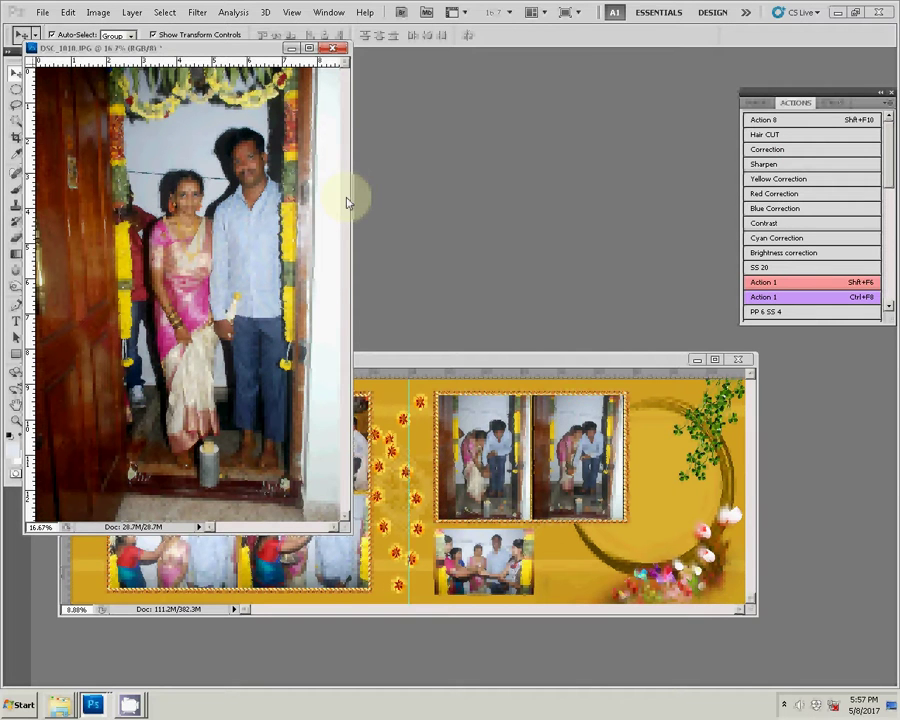
key("ctrl+alt+i")
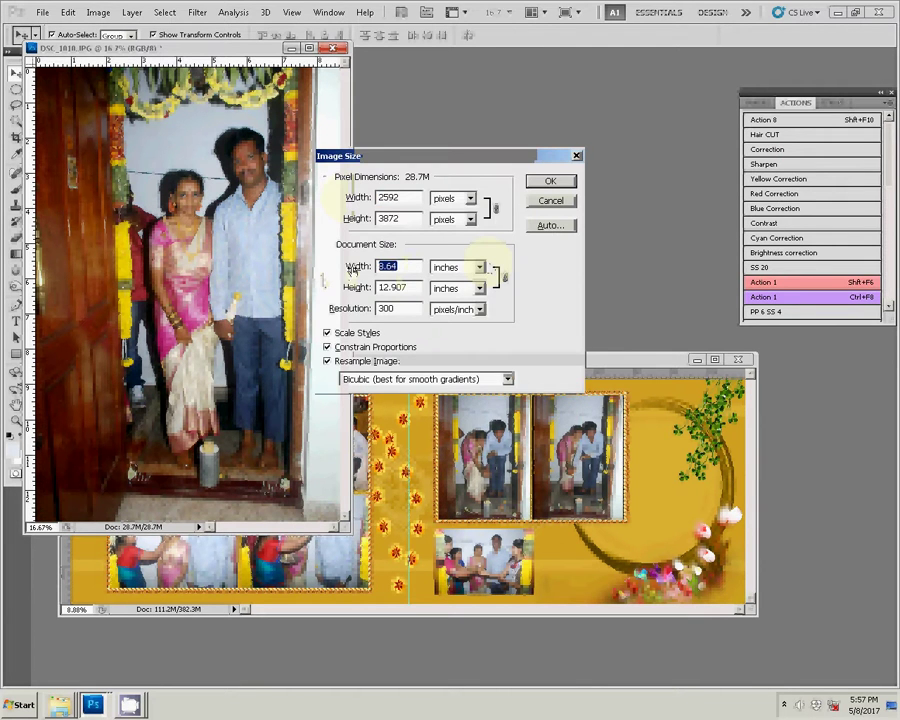
type("6")
left_click(549, 181)
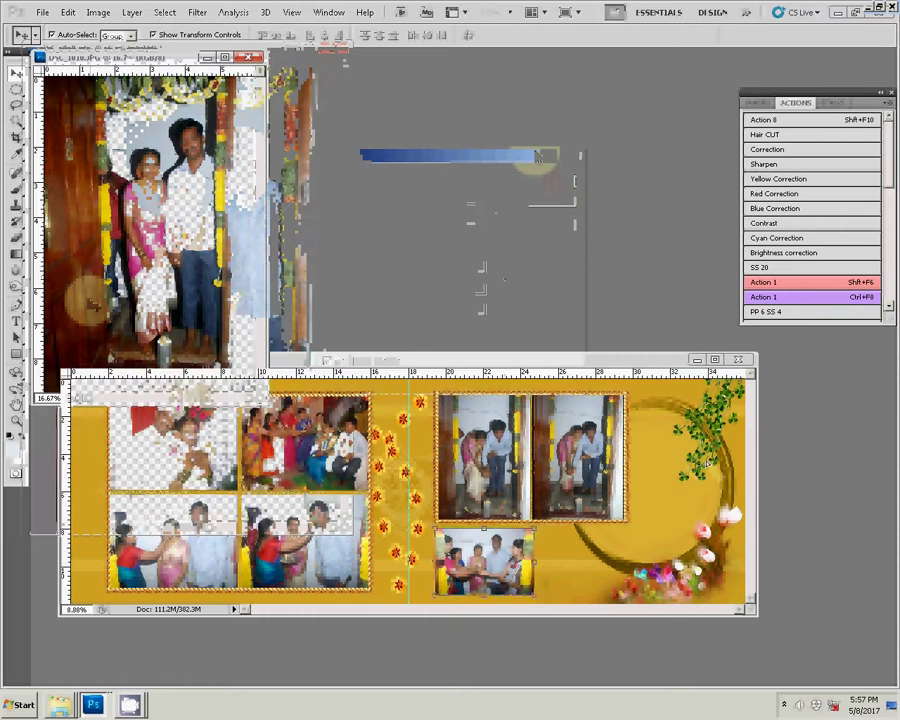
- Place the couple photo in the right page's top-right slot, scaled to about 69%
left_click_drag(707, 462, 707, 462)
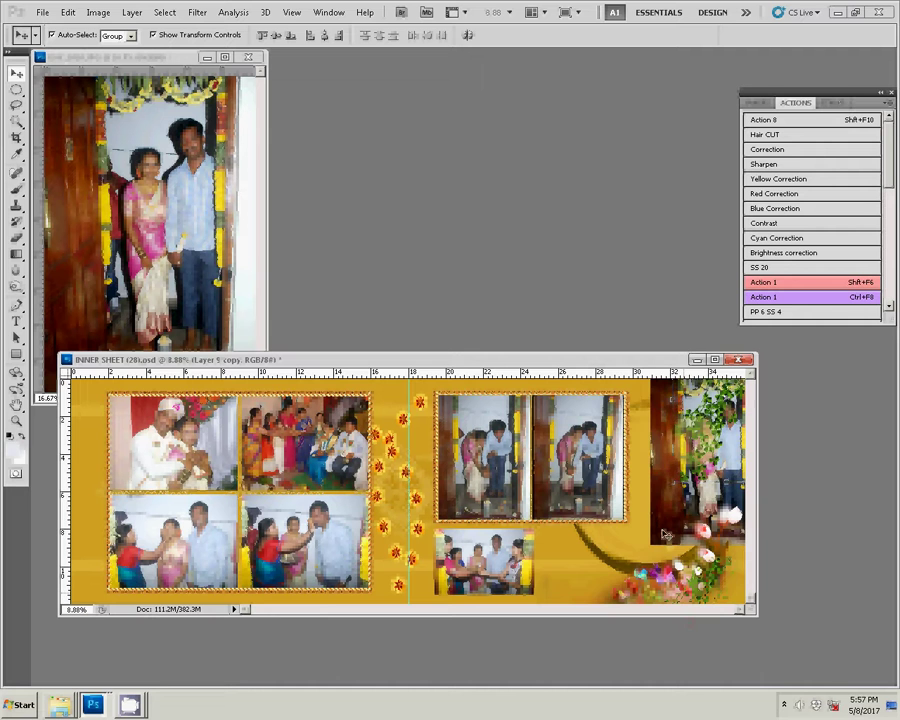
left_click_drag(665, 535, 575, 575)
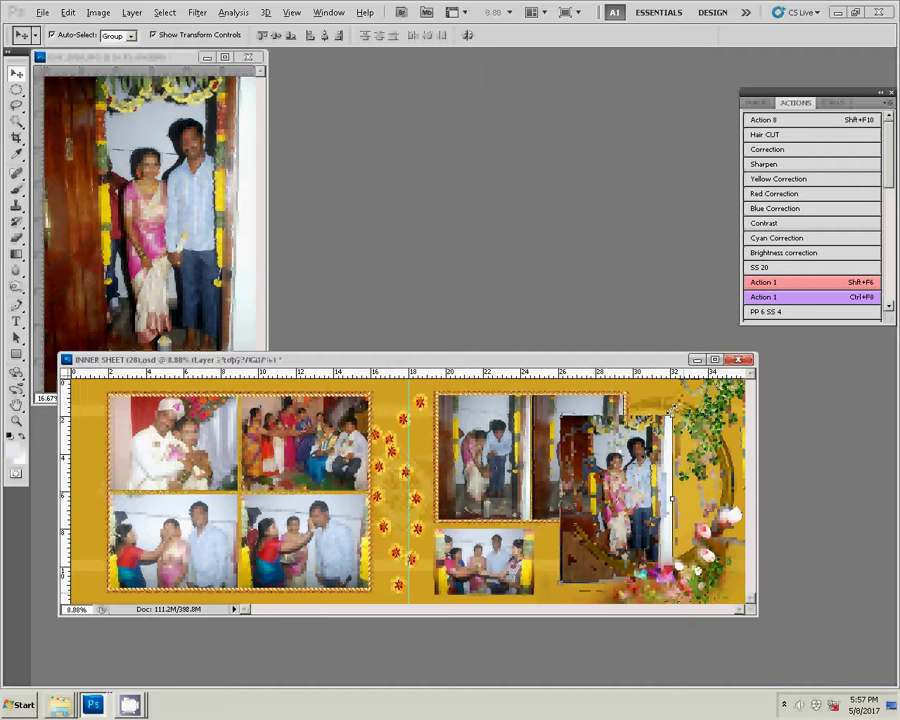
key("ctrl+t")
left_click_drag(668, 410, 655, 441)
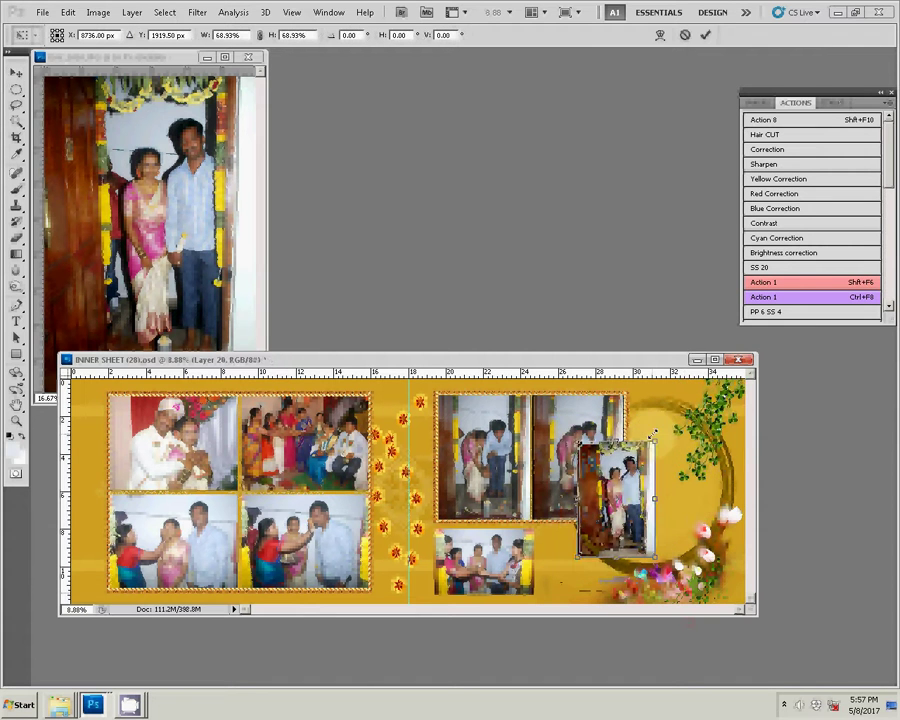
left_click_drag(615, 495, 677, 450)
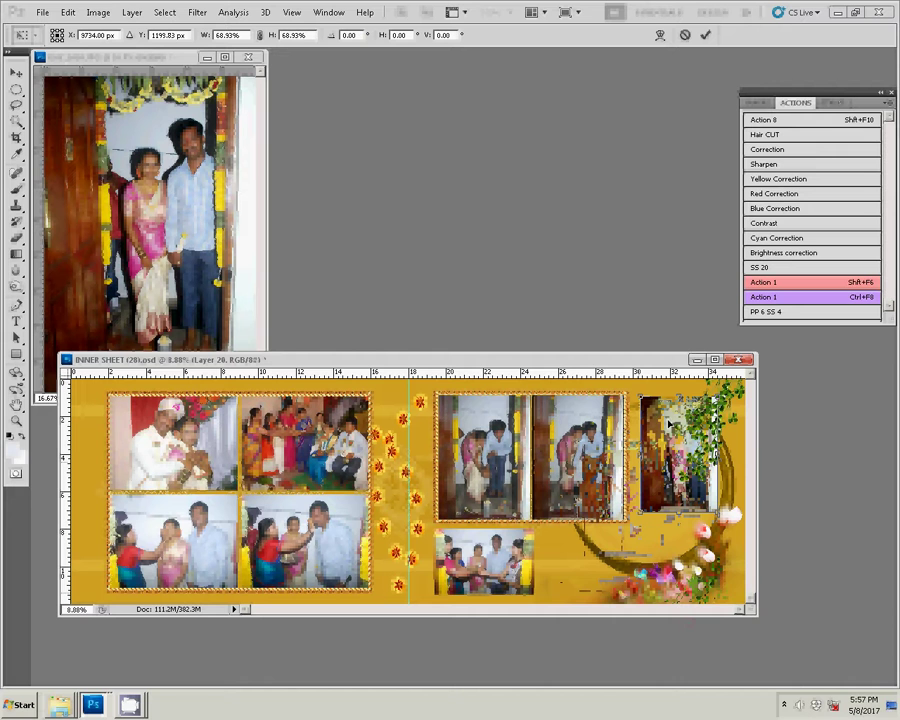
left_click_drag(719, 512, 722, 518)
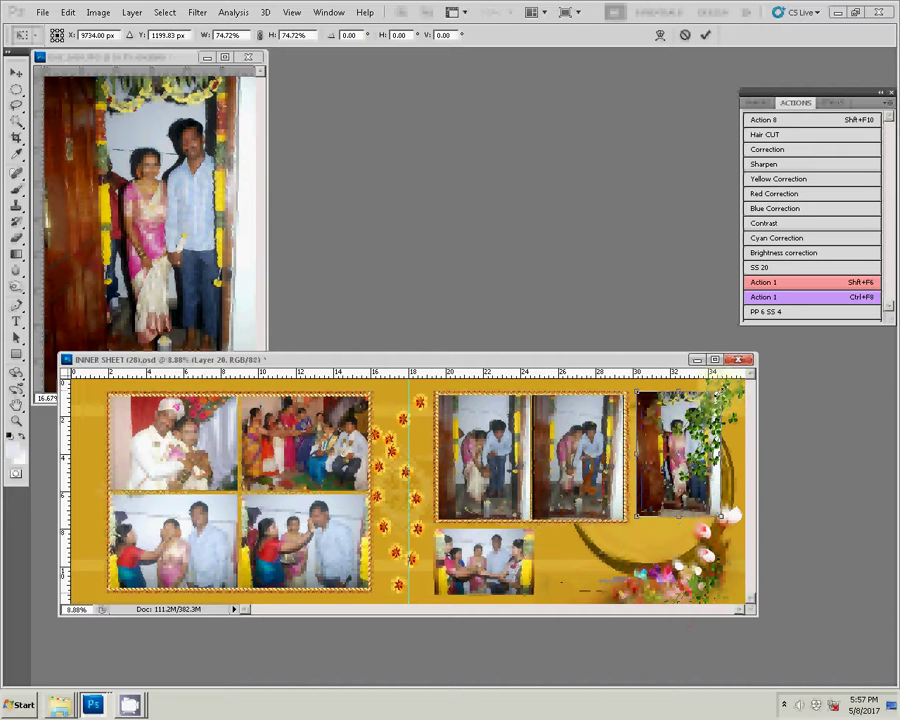
key("Return")
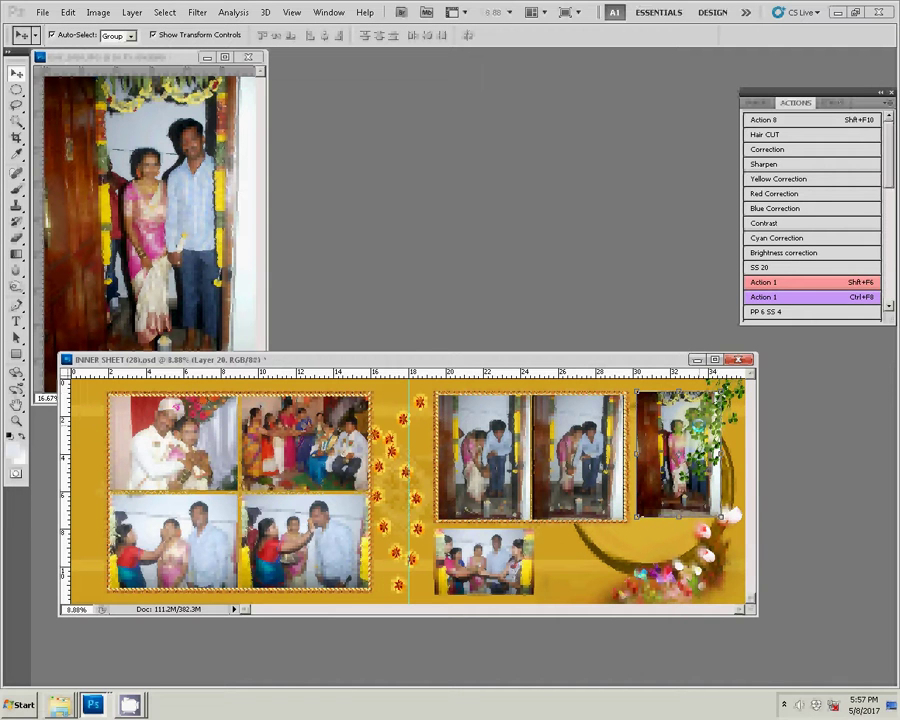
left_click(733, 414)
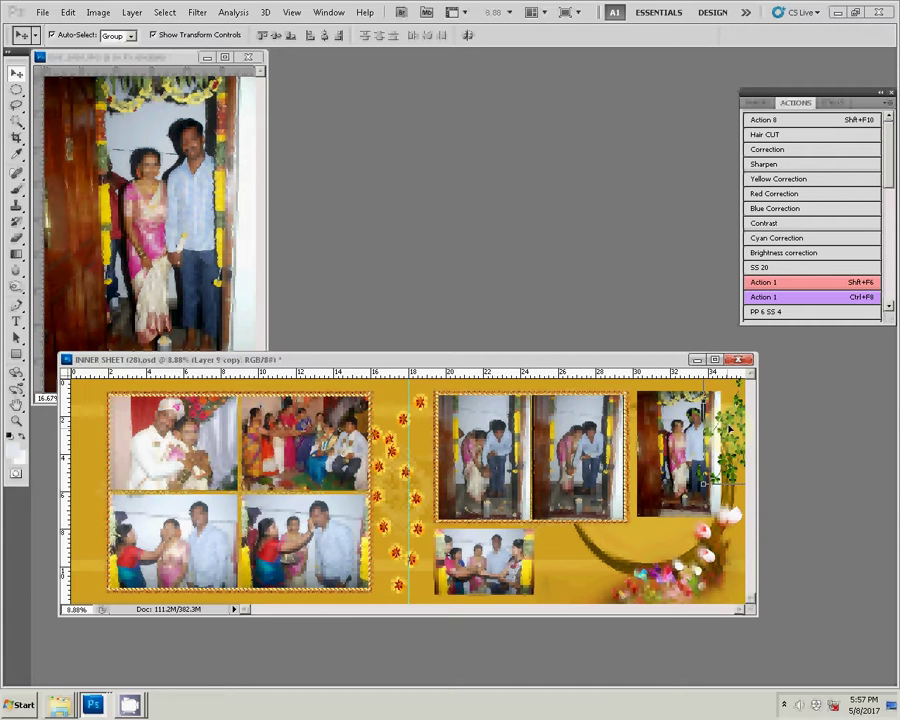
- Discard DSC_1010's changes, remove it from the wedding folder, and open DSC_1011 in Photoshop
left_click(256, 57)
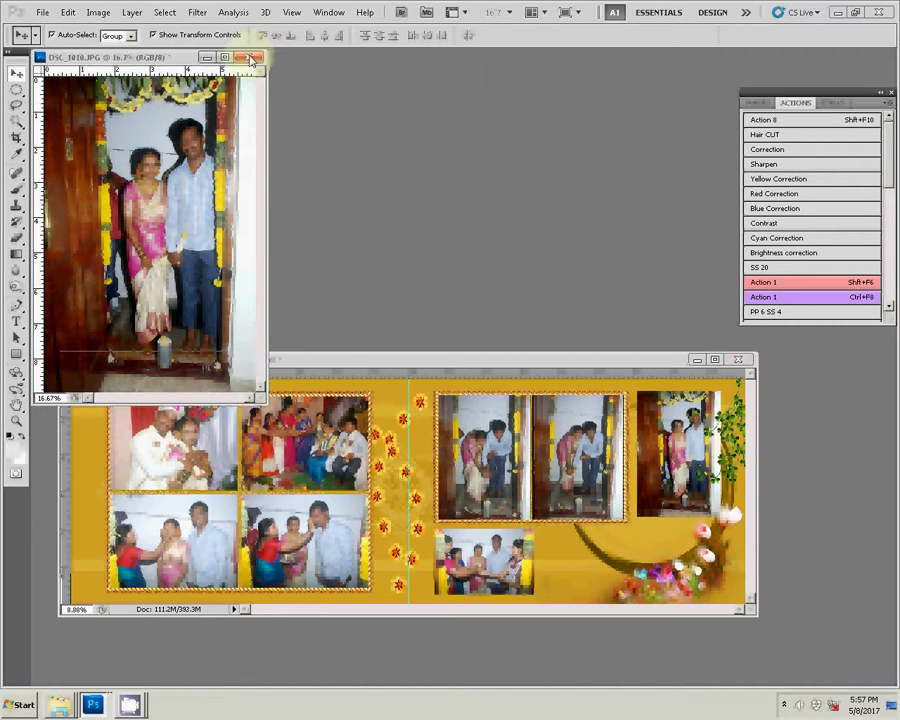
left_click(452, 266)
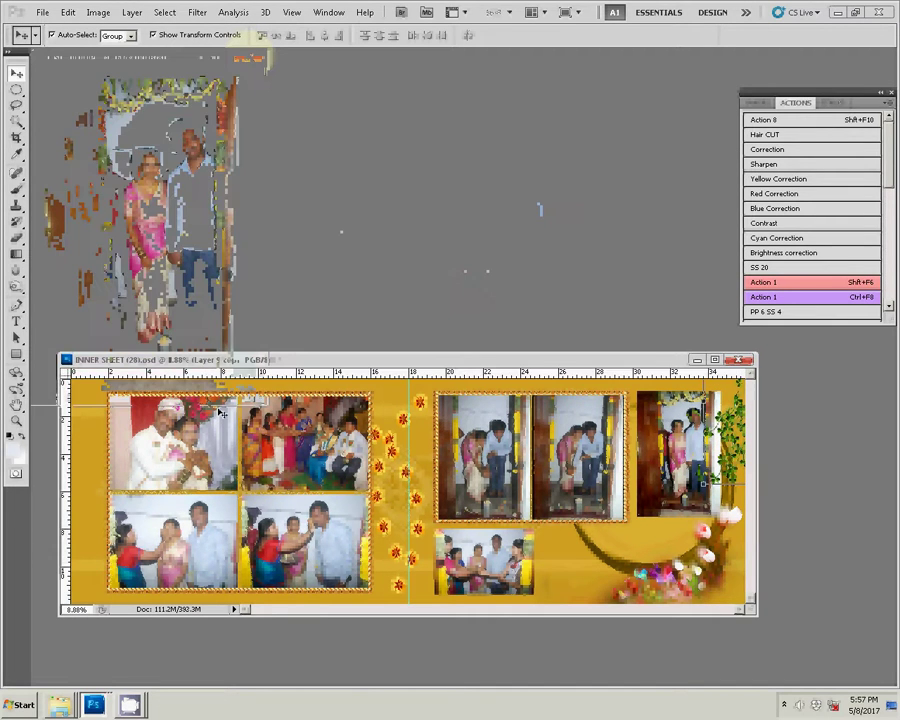
mouse_move(60, 705)
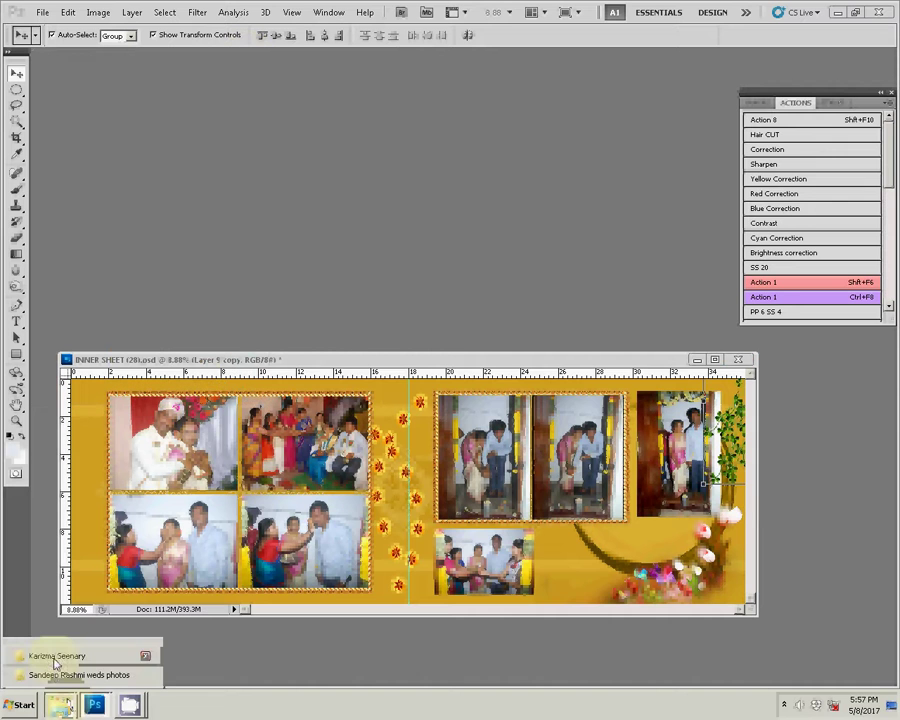
left_click(70, 672)
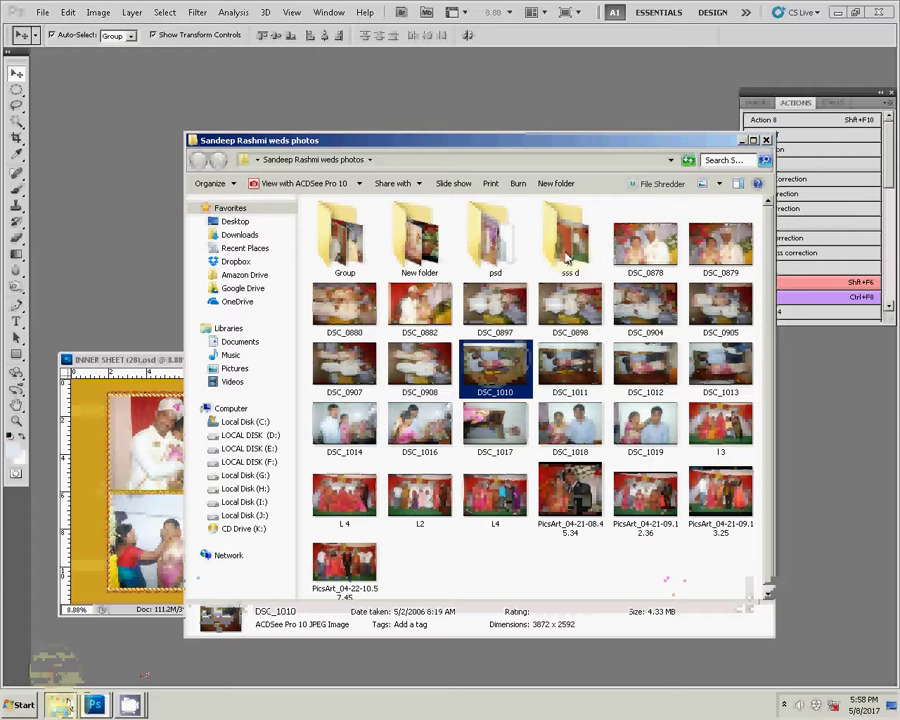
key("Return")
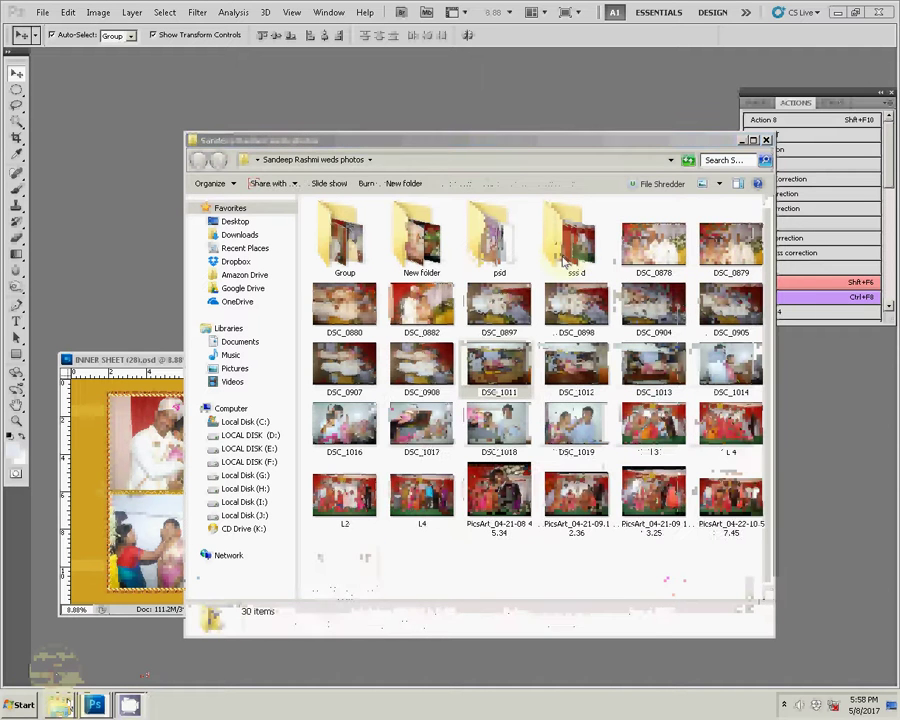
left_click(495, 368)
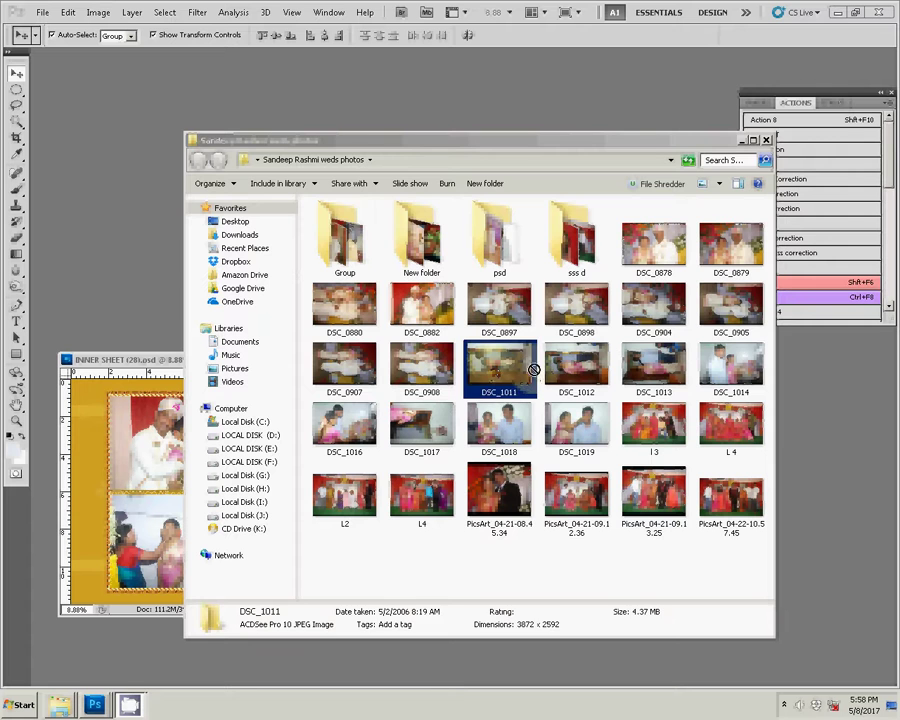
left_click(826, 469)
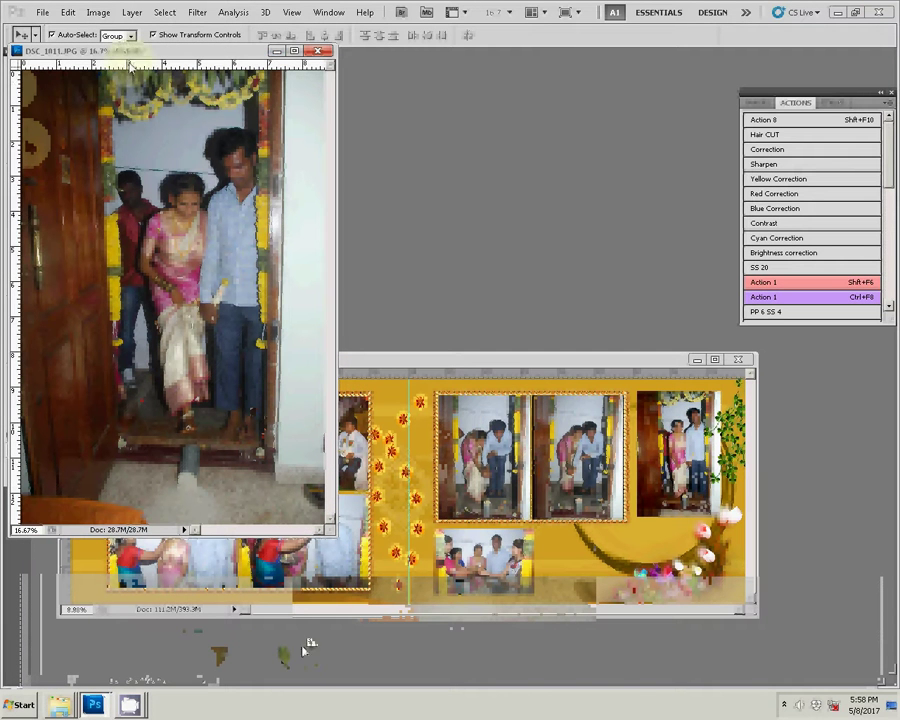
- Draw a rectangular marquee selection around the couple in DSC_1011
key("m")
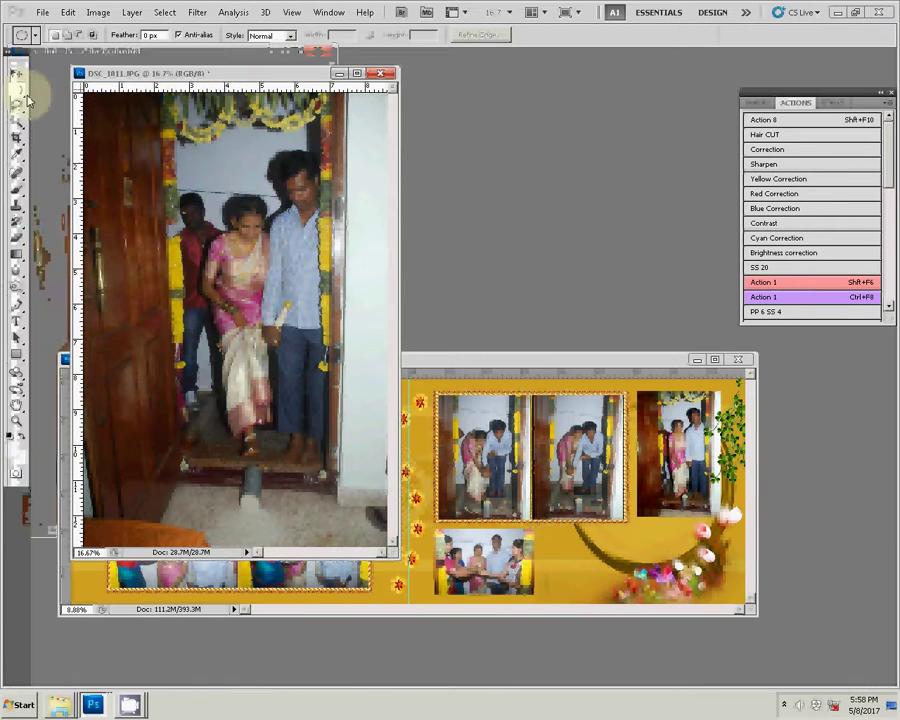
left_click(18, 91)
left_click(90, 88)
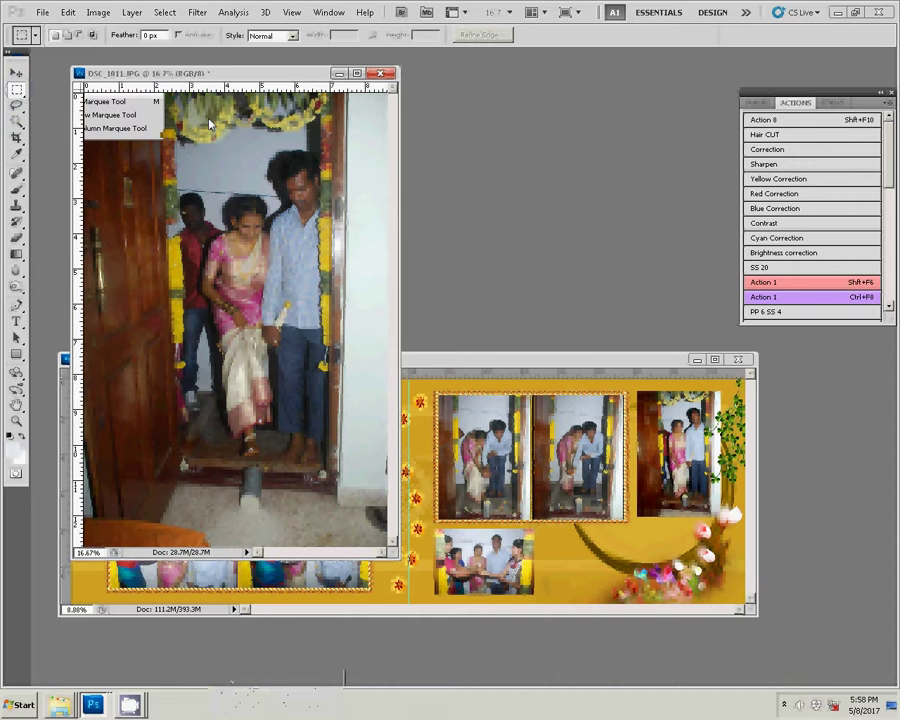
mouse_move(155, 128)
left_mouse_down()
mouse_move(340, 458)
mouse_move(327, 487)
left_mouse_up()
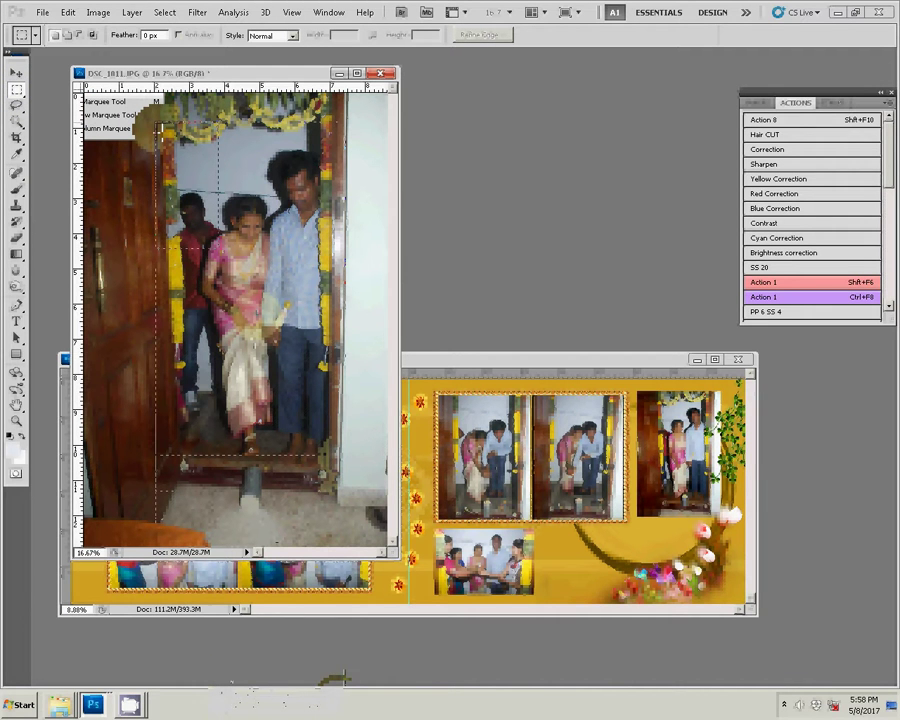
left_click_drag(344, 552, 345, 546)
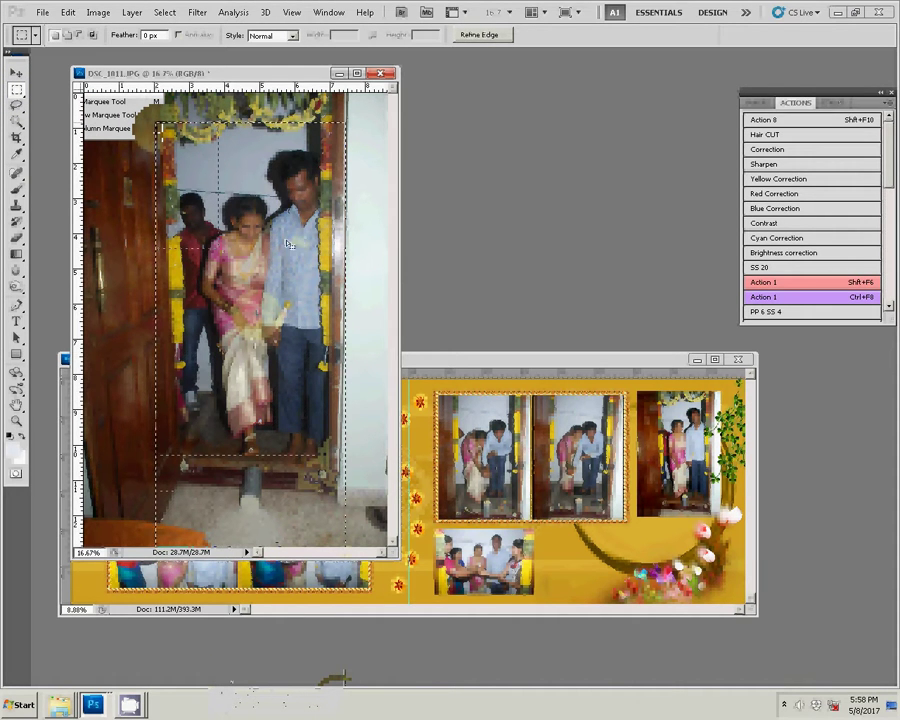
- Move the selected couple into the album sheet at about half size, in the lower-right area
left_click(642, 477)
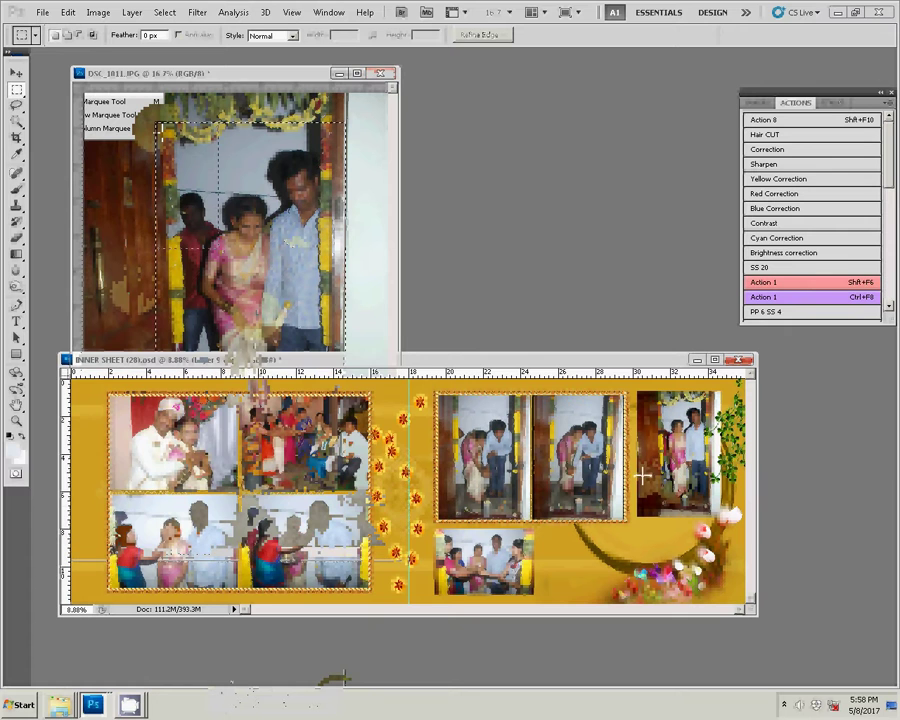
left_click_drag(255, 345, 420, 360)
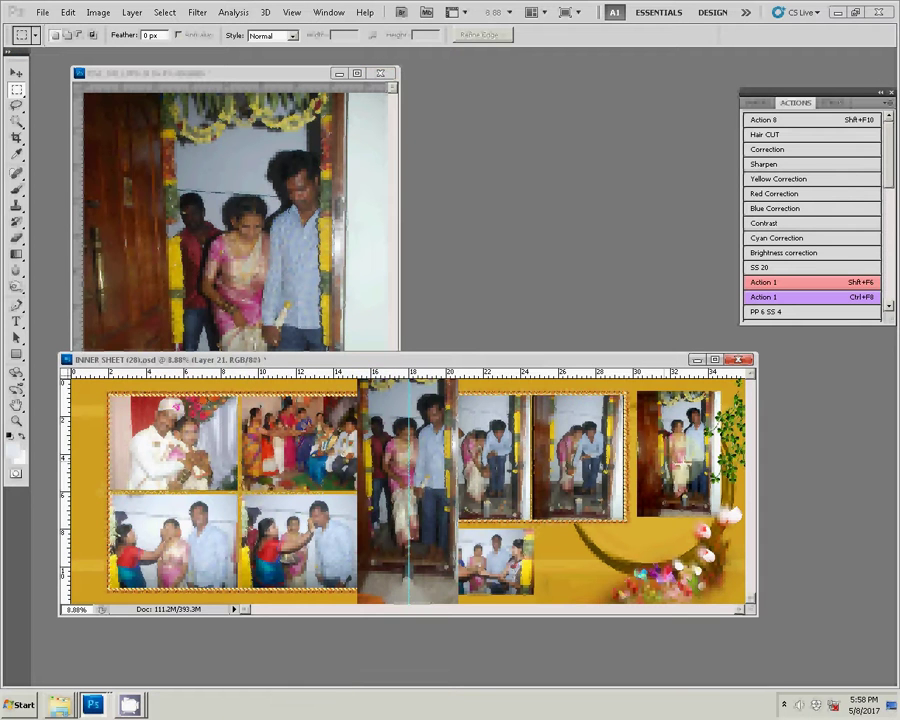
left_click_drag(456, 393, 484, 405)
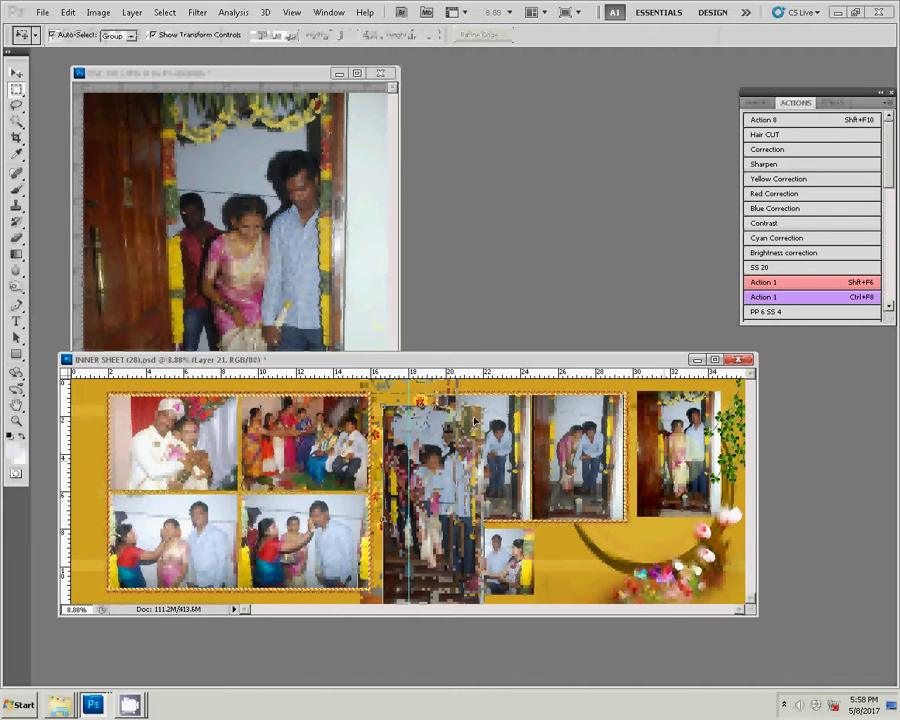
key("ctrl+t")
left_click_drag(383, 395, 409, 447)
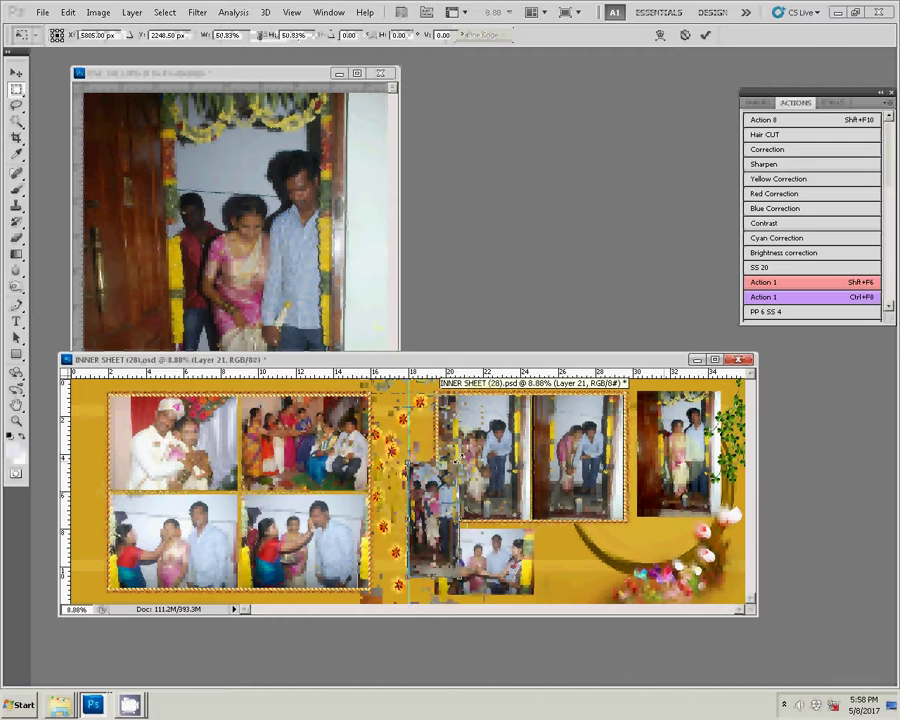
mouse_move(447, 510)
left_mouse_down()
mouse_move(635, 530)
mouse_move(650, 494)
mouse_move(637, 478)
left_mouse_up()
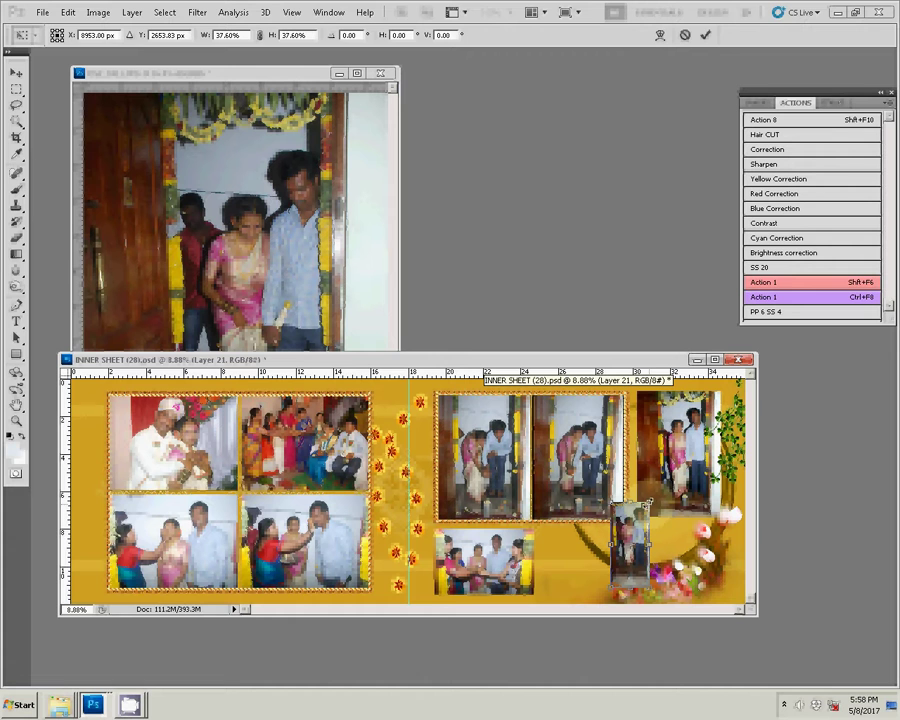
key("Return")
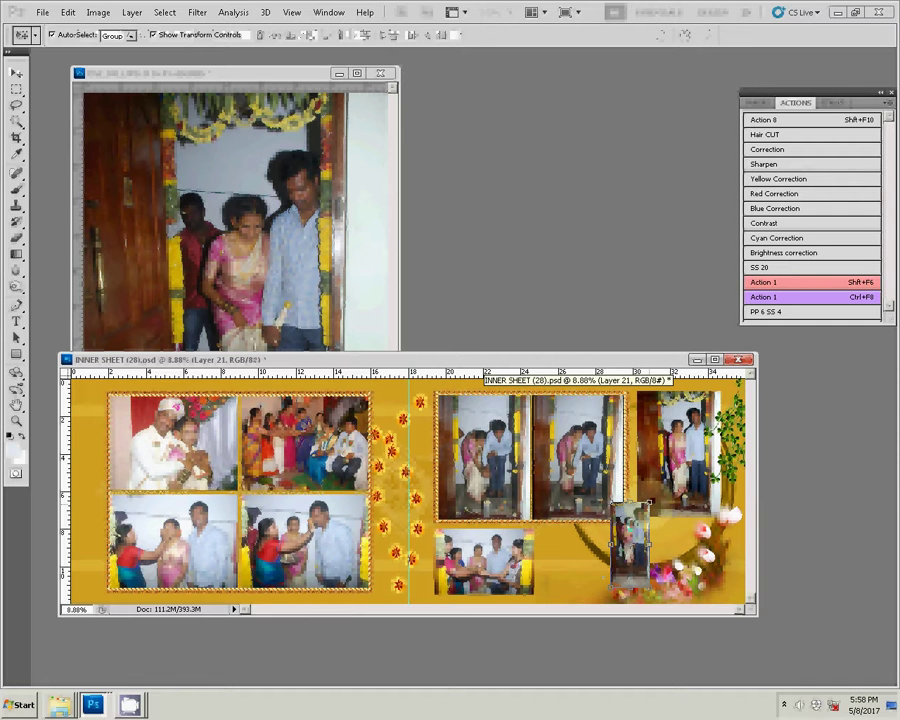
mouse_move(638, 531)
left_mouse_down()
mouse_move(567, 537)
mouse_move(572, 528)
mouse_move(649, 531)
left_mouse_up()
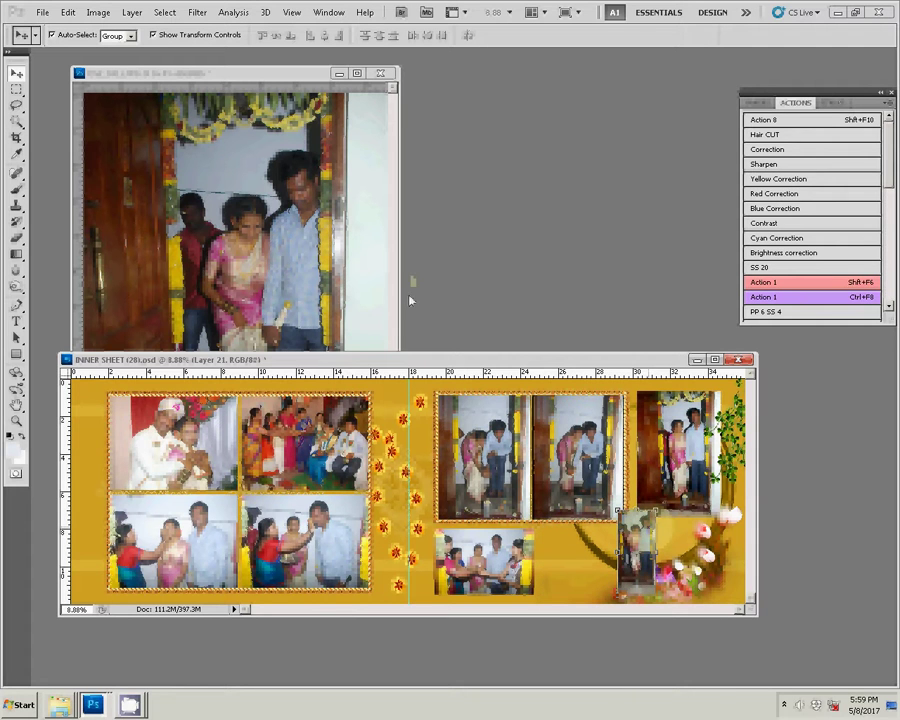
left_click_drag(144, 184, 451, 354)
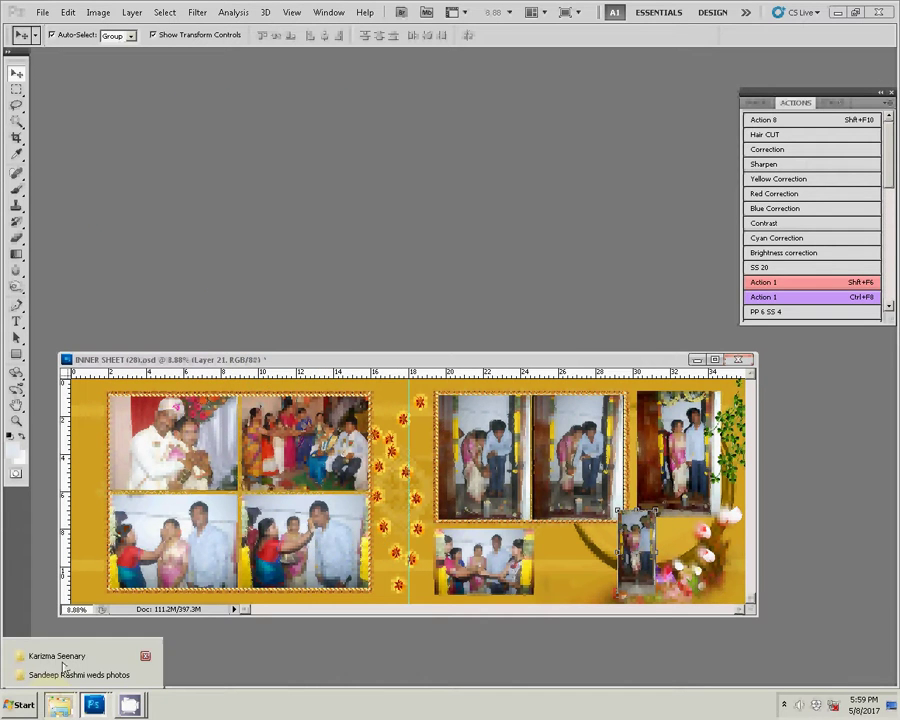
- Delete DSC_1011 from the wedding folder and rotate DSC_1012 and DSC_1013 clockwise
left_click(62, 666)
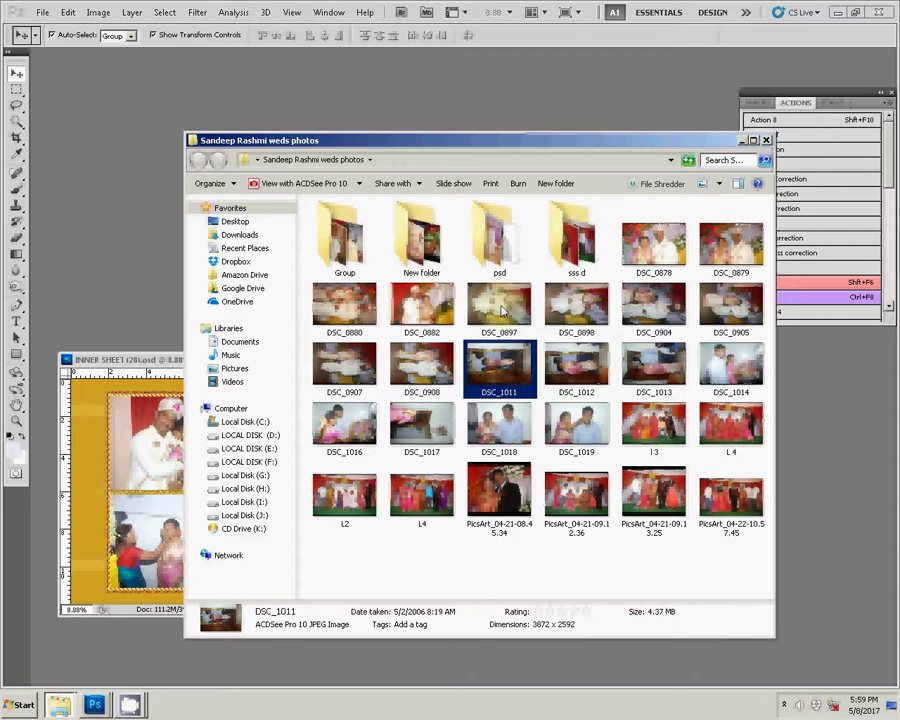
key("Delete")
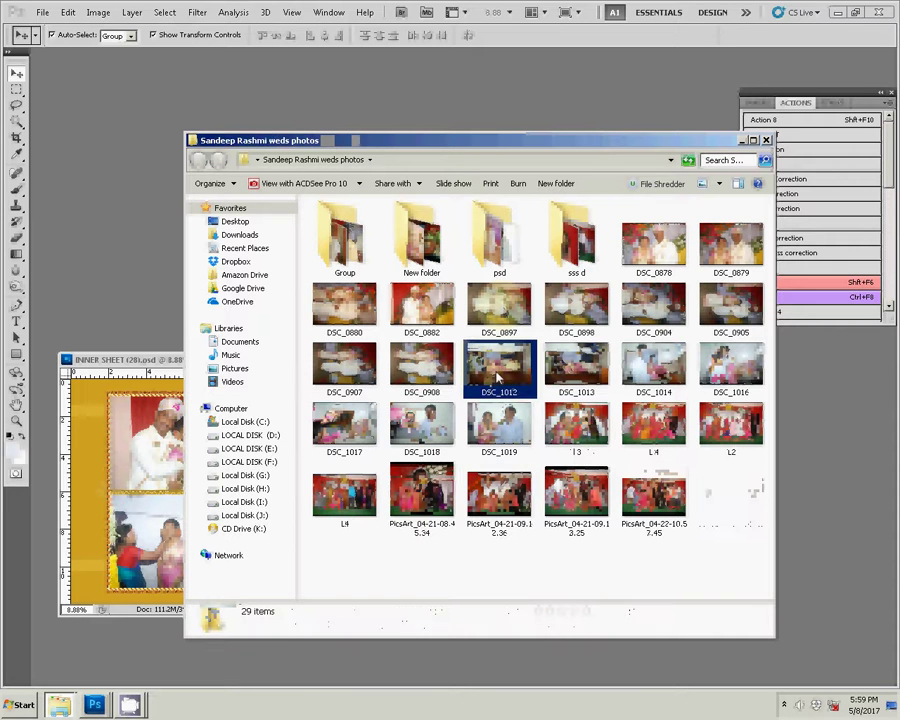
left_click(495, 370)
left_click(583, 393, "ctrl")
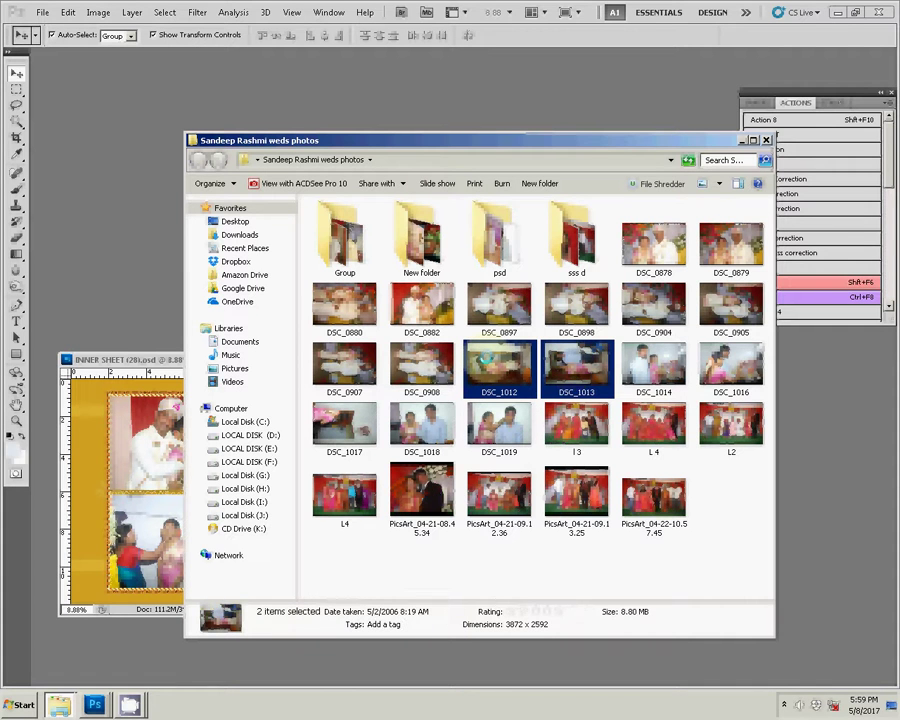
right_click(490, 370)
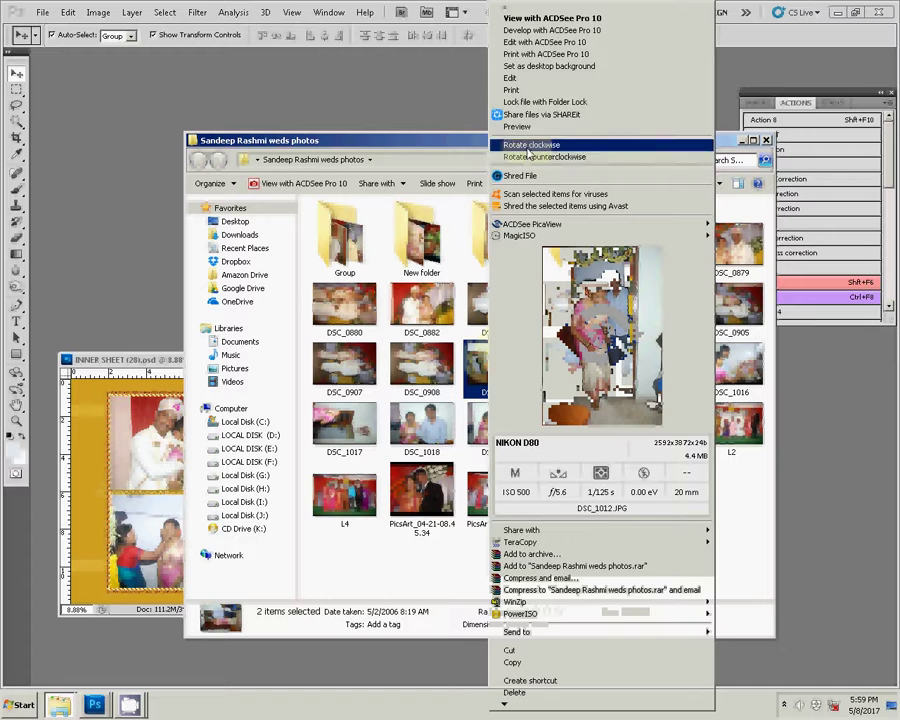
left_click(530, 141)
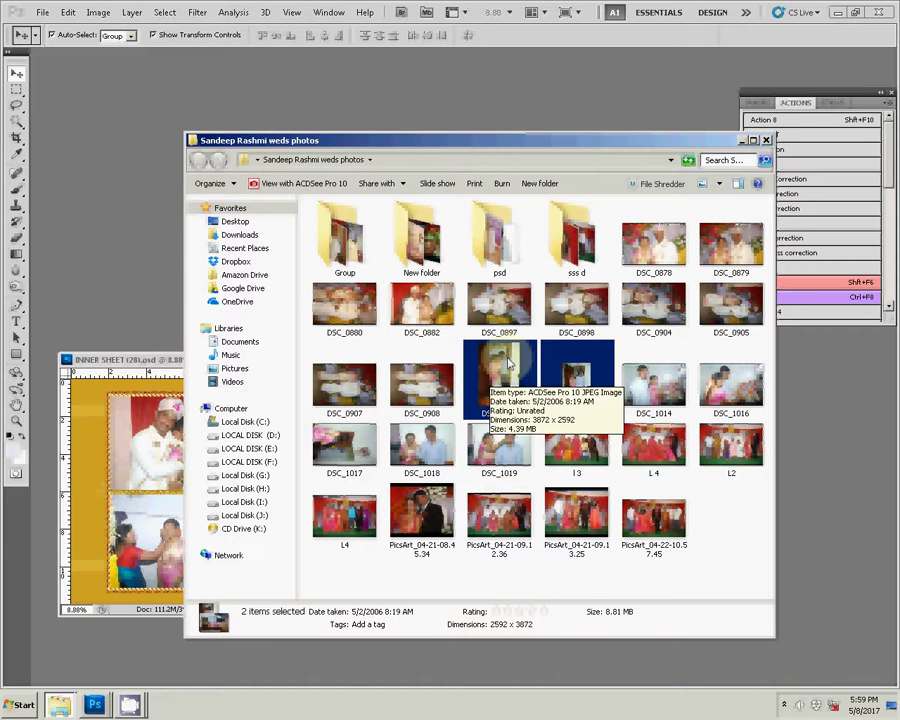
left_click(99, 204)
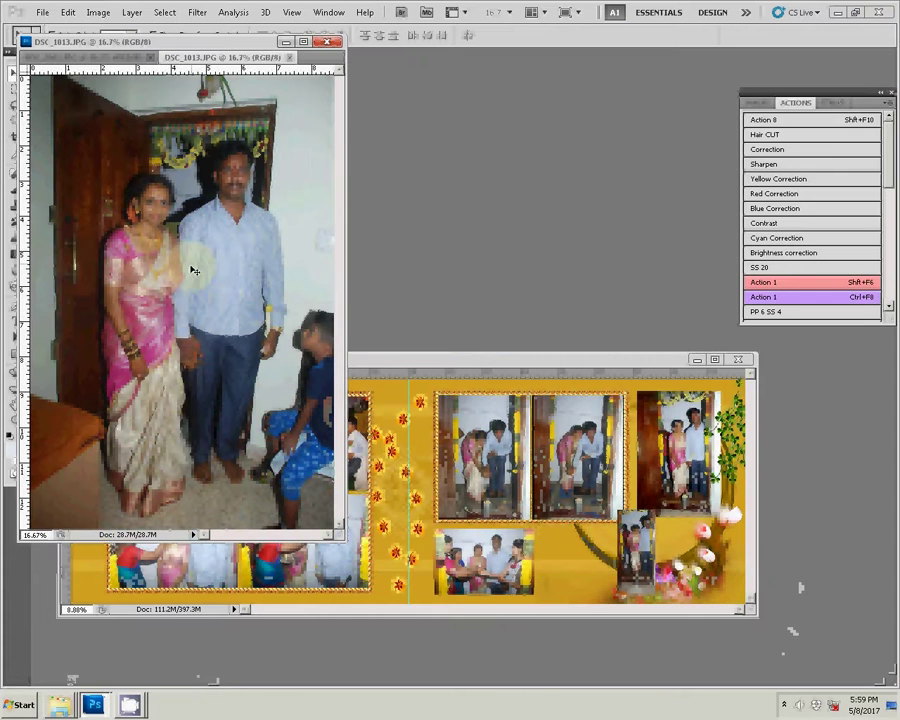
- Resize DSC_1012 to 4 inches wide and place it in the sheet's lower-right corner at 71%
key("ctrl+alt+i")
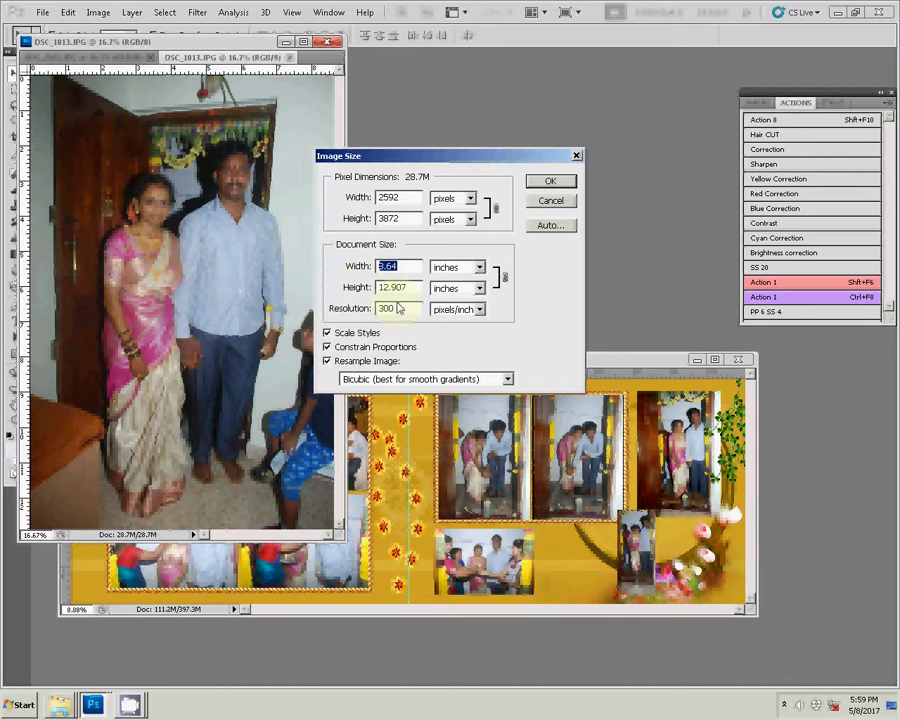
type("4")
left_click(548, 182)
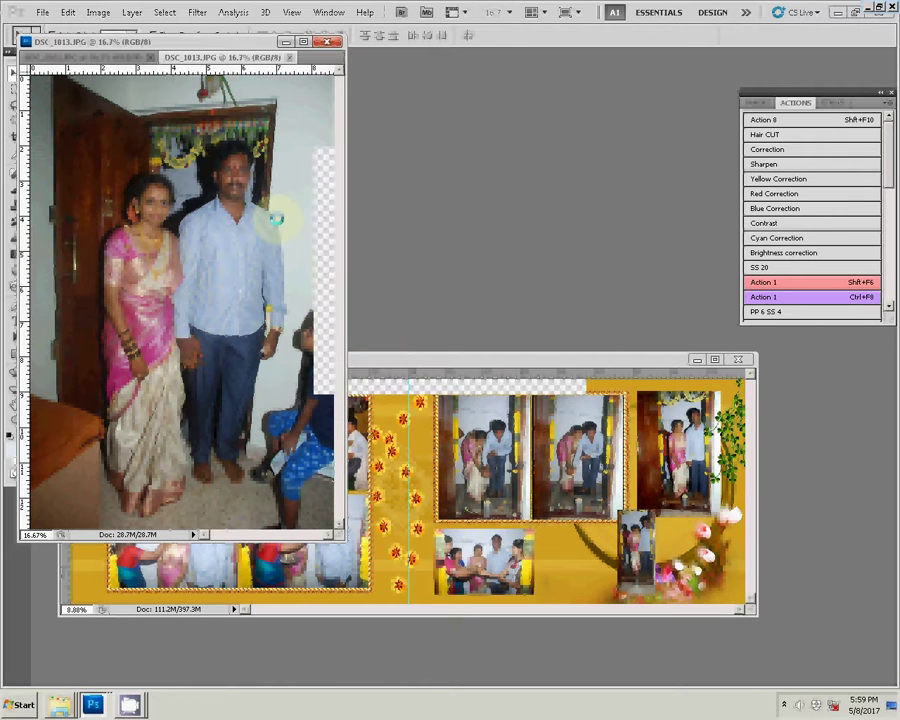
mouse_move(138, 190)
left_mouse_down()
mouse_move(601, 538)
mouse_move(569, 526)
mouse_move(587, 524)
left_mouse_up()
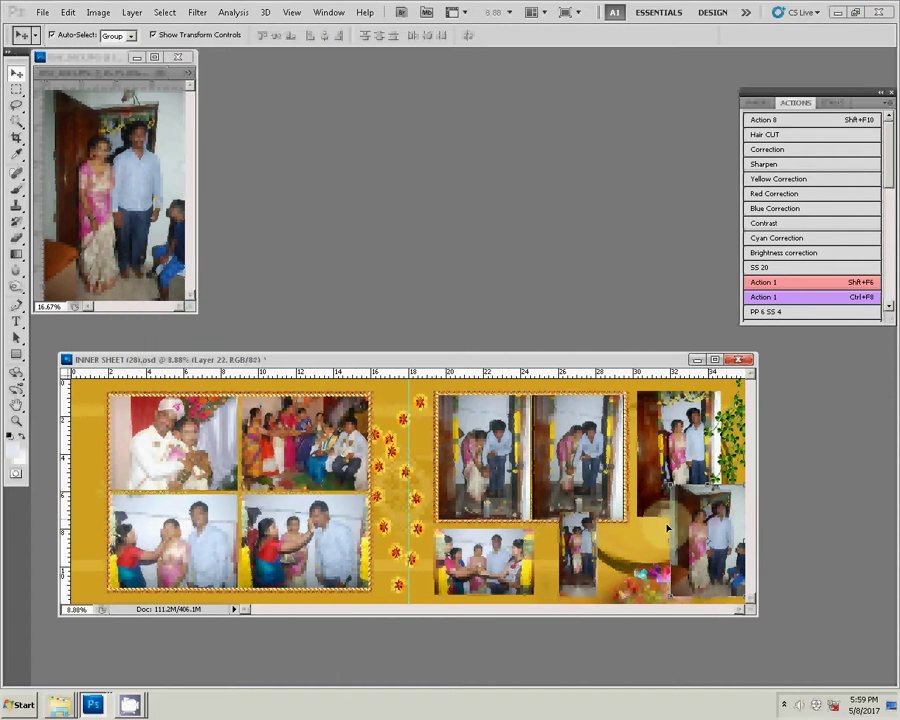
left_click_drag(668, 527, 676, 493)
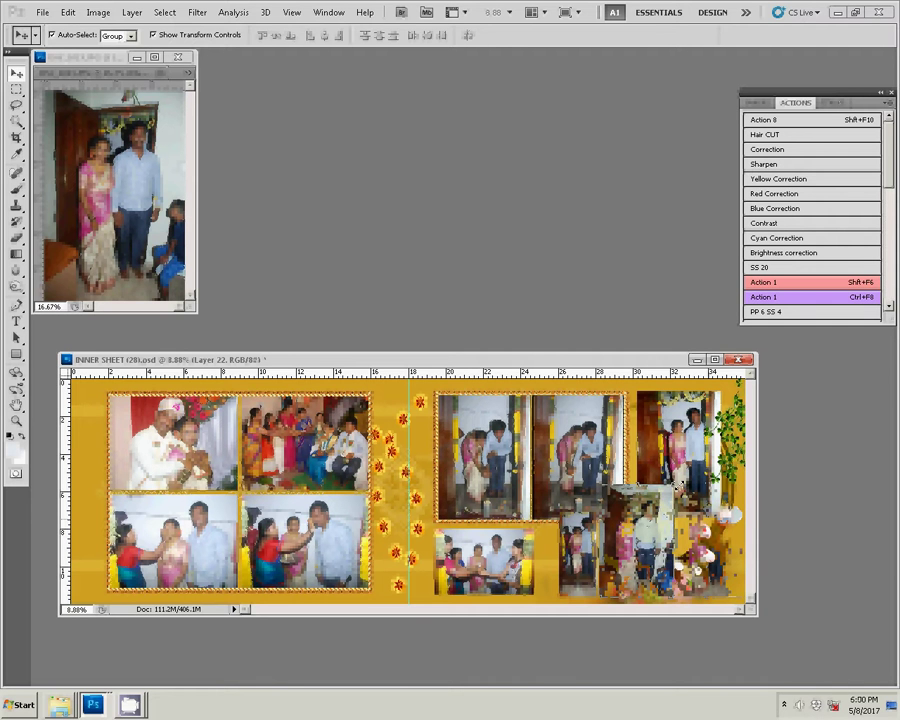
key("ctrl+t")
left_click_drag(676, 491, 650, 528)
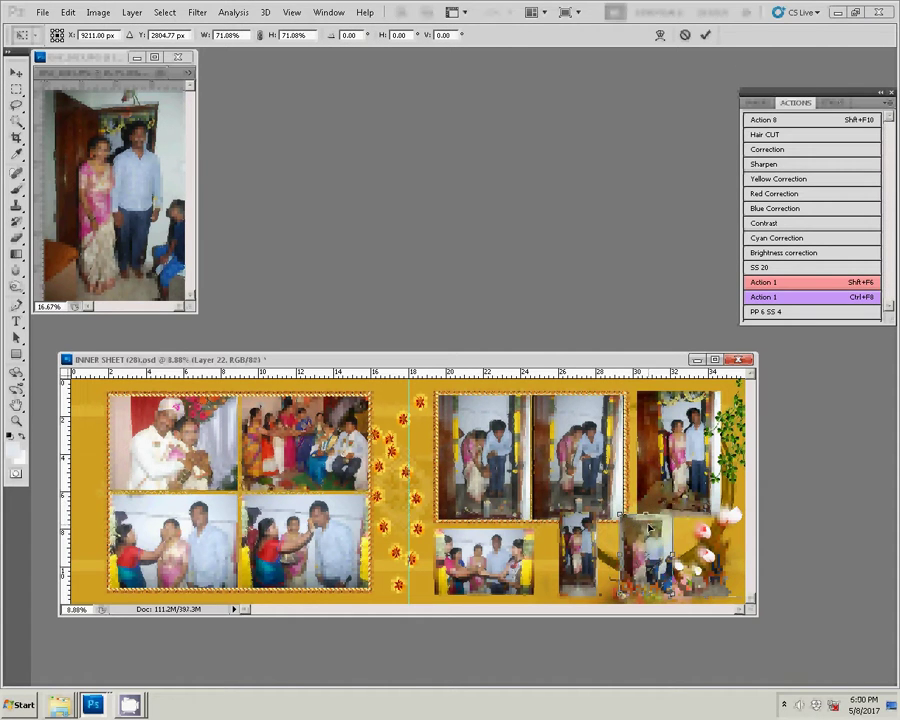
left_click(705, 35)
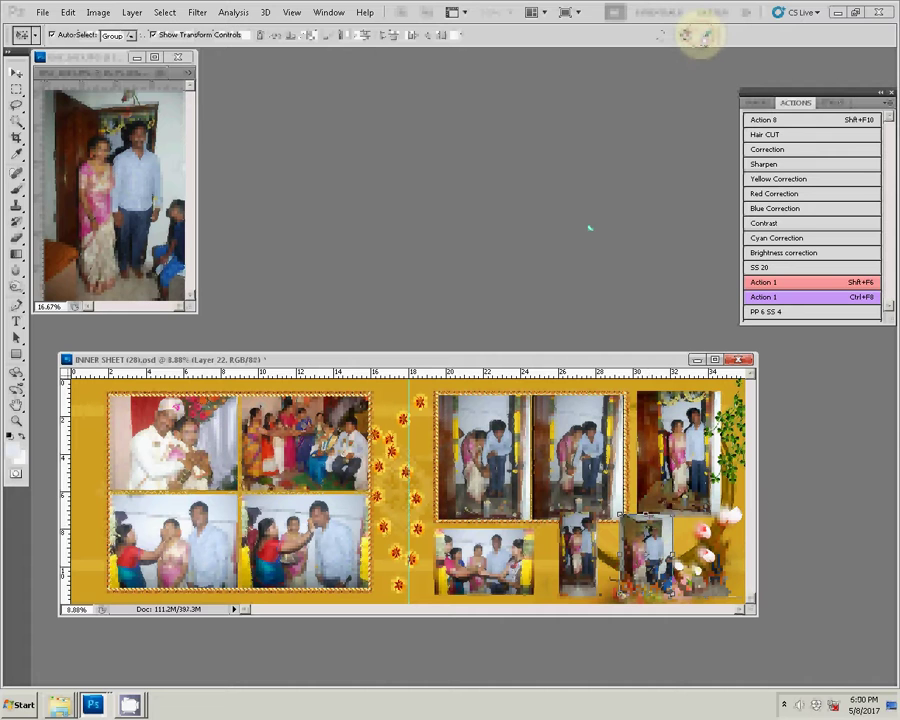
- Close DSC_1013 without saving and resize the doorway photo to 4 inches wide
left_click(178, 57)
left_click(455, 265)
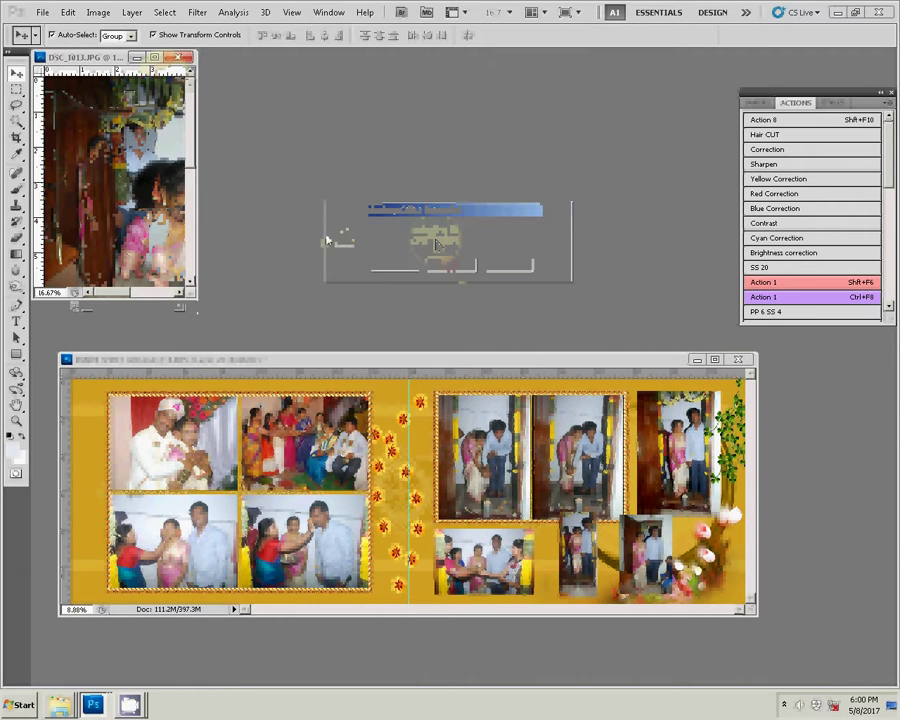
key("ctrl+alt+i")
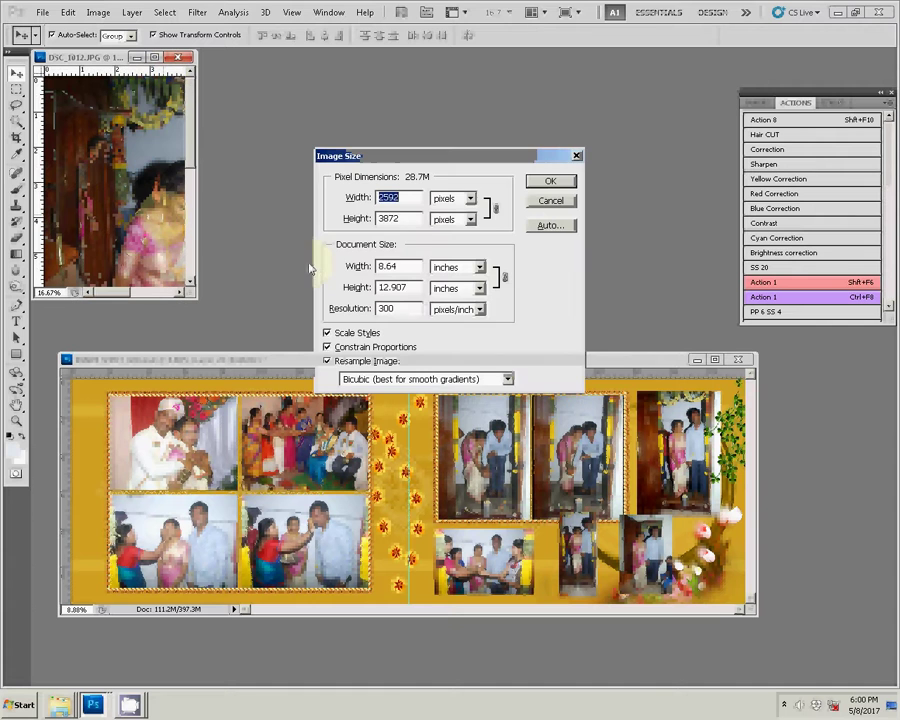
key("Tab")
key("Tab")
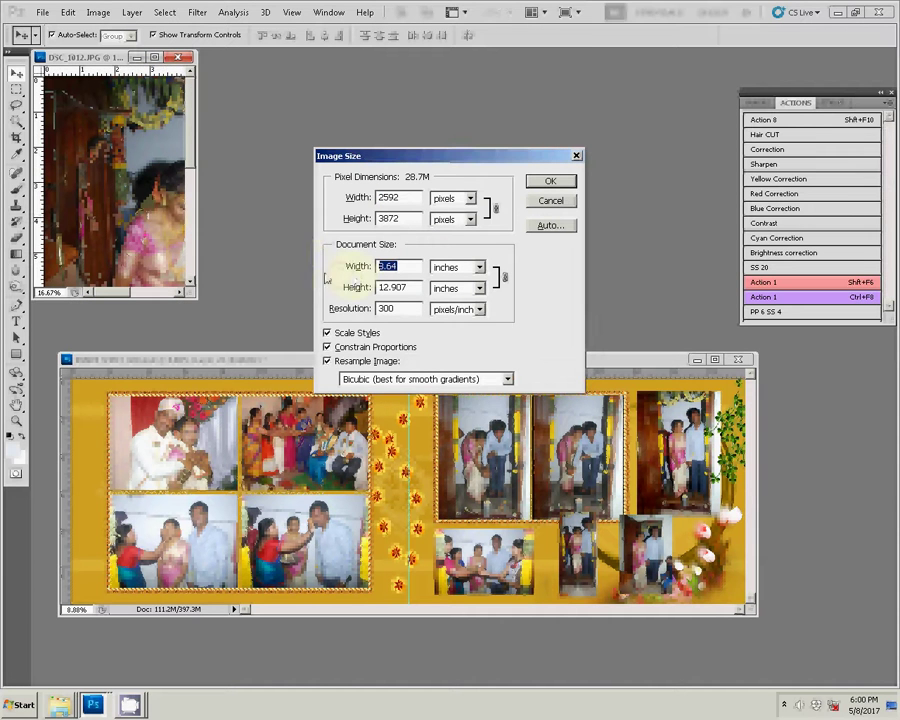
type("4")
left_click(548, 182)
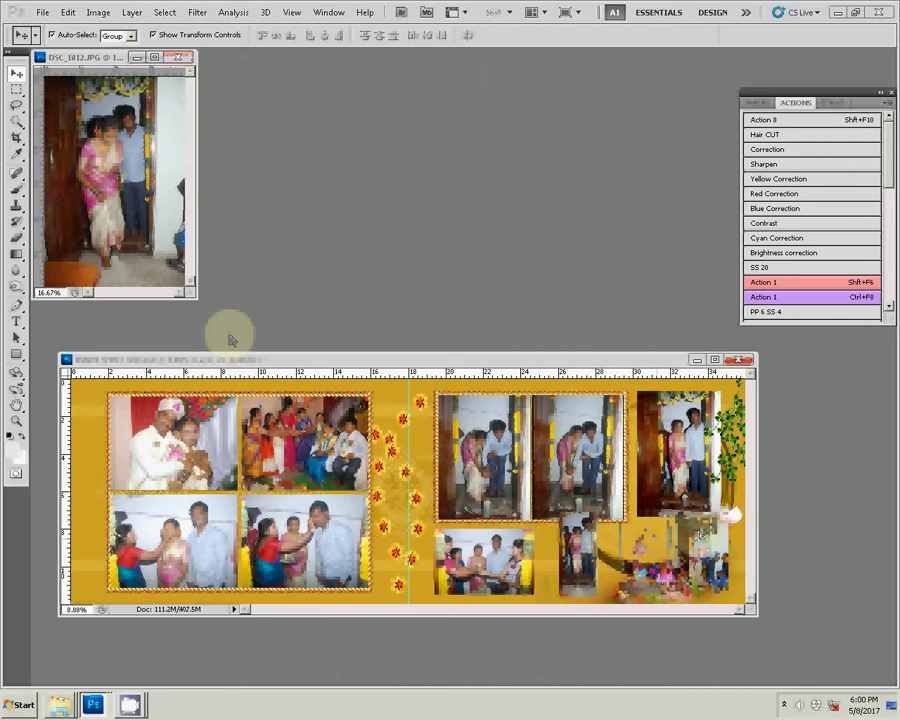
- Place the doorway photo in the lower-right slot at about 79% scale, beside the others
left_click_drag(230, 340, 700, 537)
key("ctrl+r")
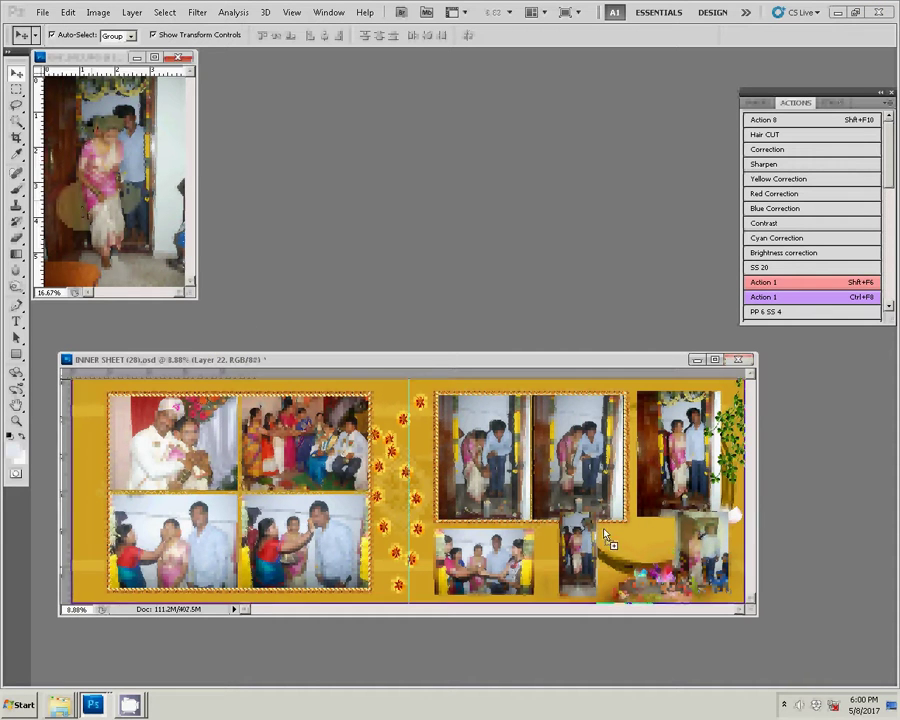
mouse_move(660, 567)
left_mouse_down()
mouse_move(640, 508)
mouse_move(681, 491)
left_mouse_up()
key("ctrl+t")
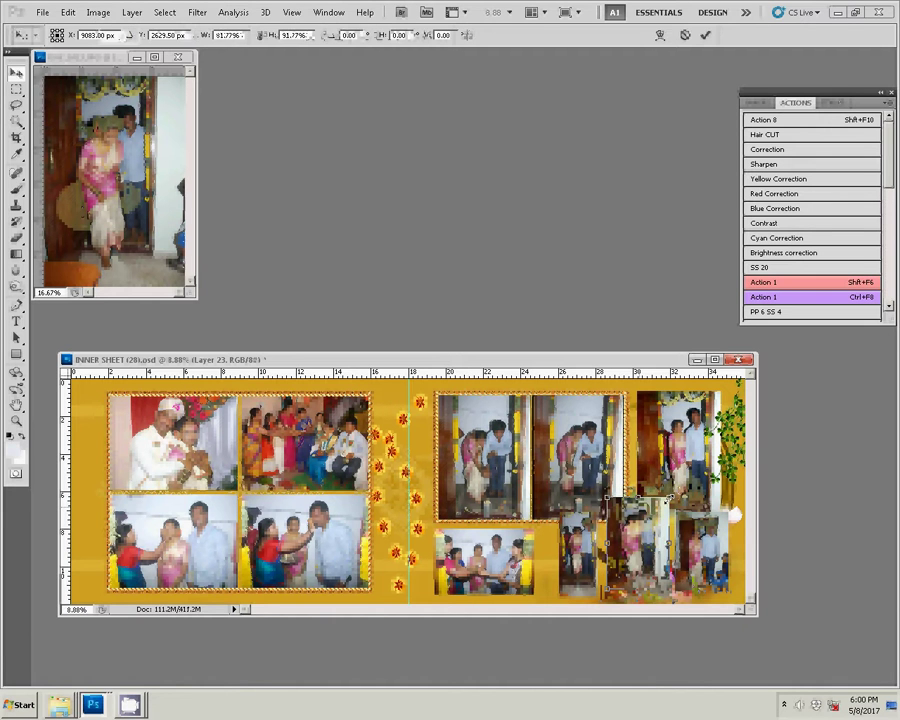
left_click_drag(600, 488, 610, 498)
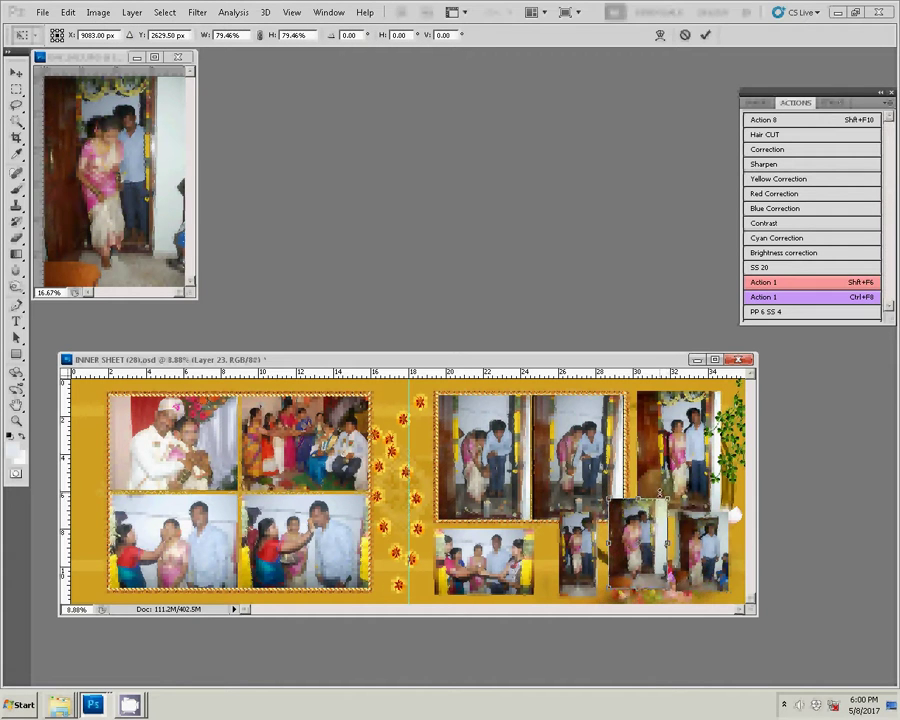
key("Return")
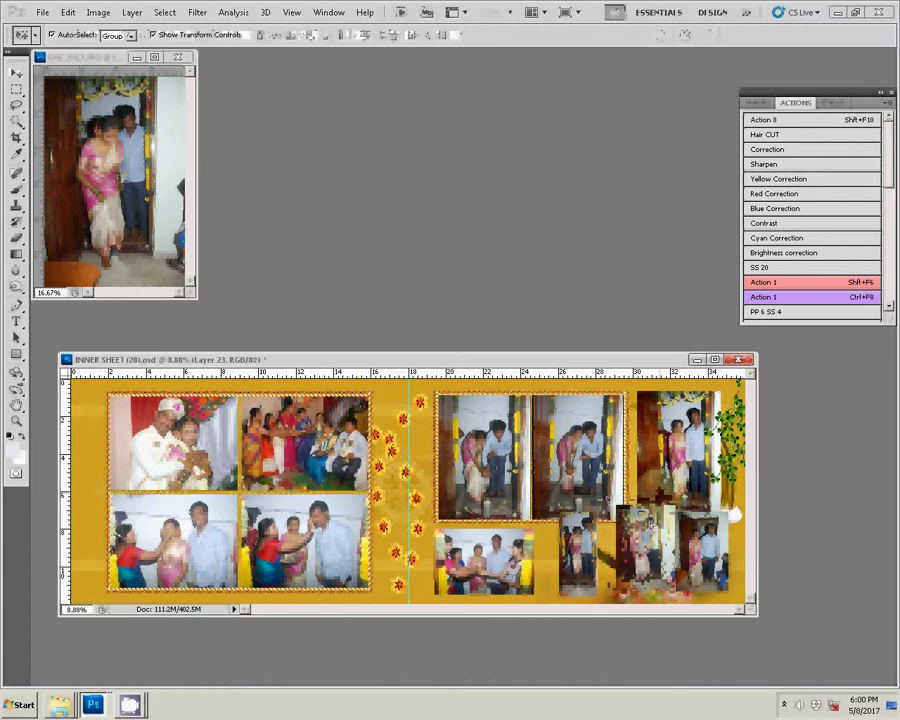
left_click_drag(651, 526, 575, 553)
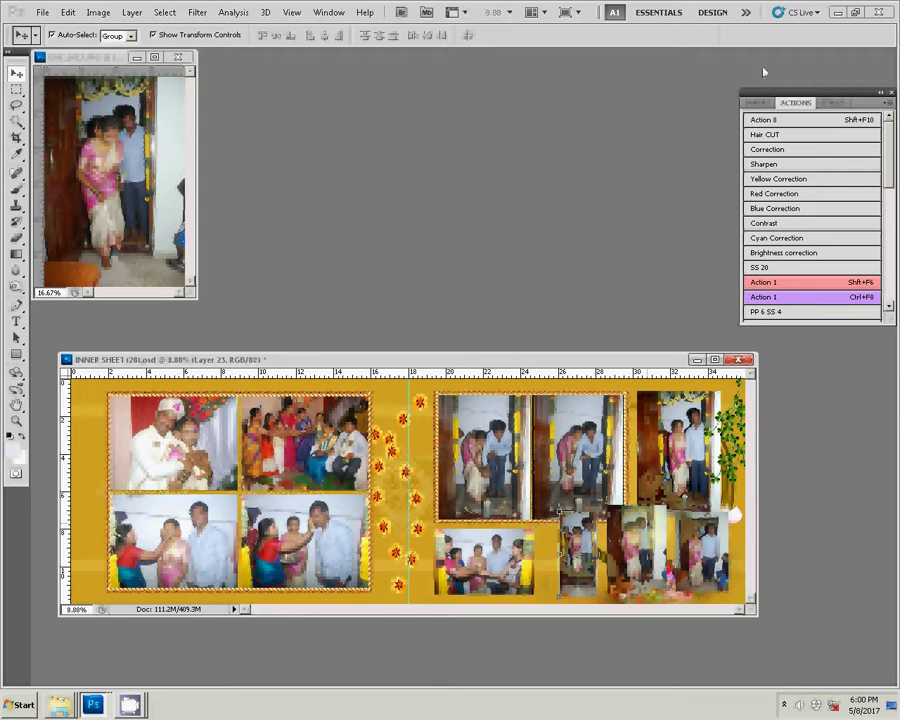
- Give the Layer 21 doorway photo a red 12 px stroke at 100% opacity
left_click(757, 102)
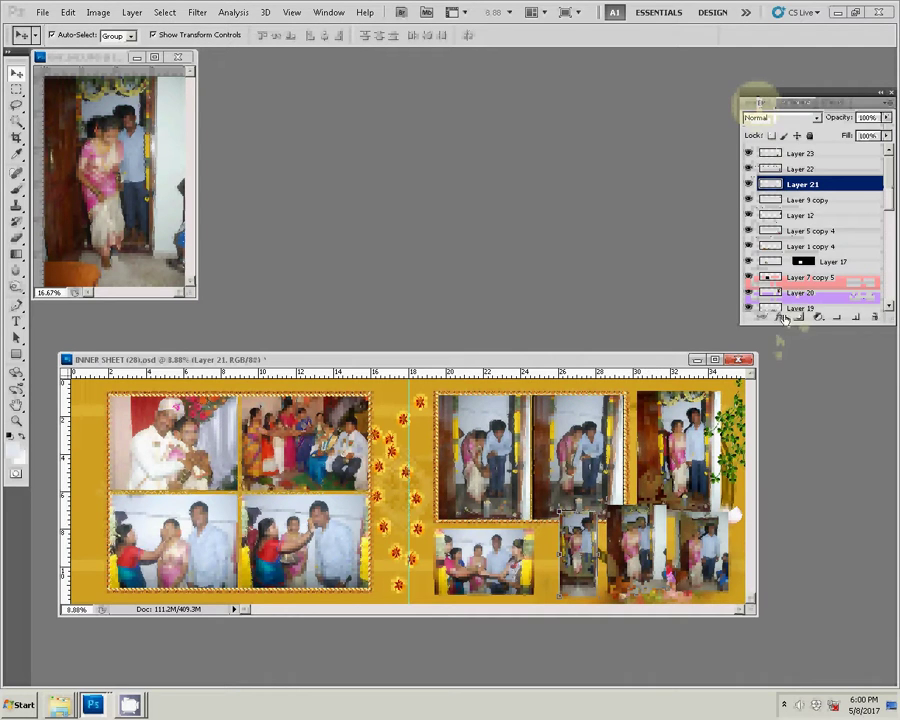
left_click(779, 318)
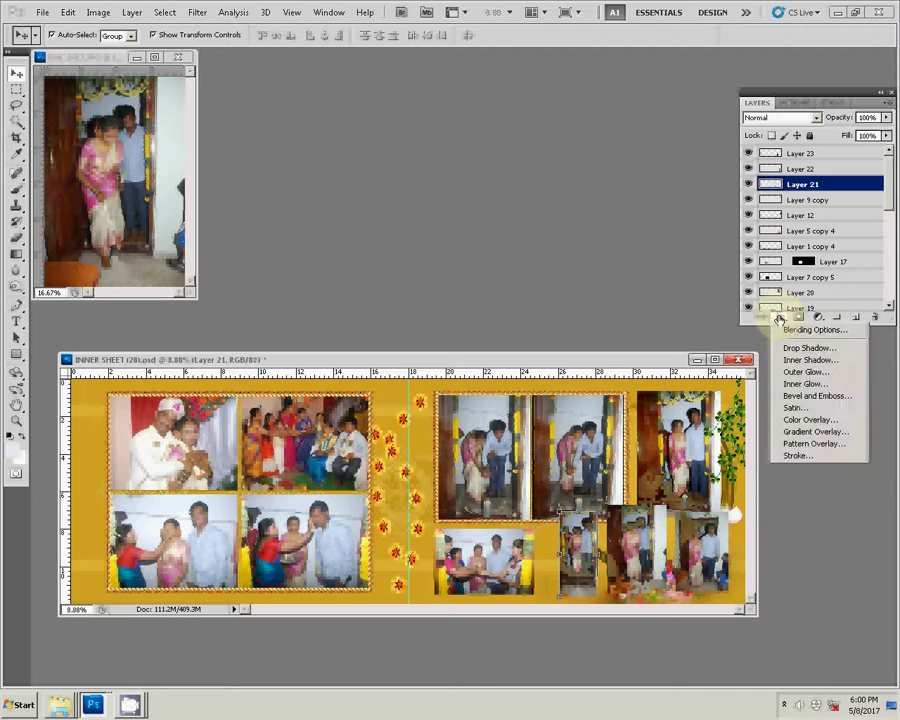
left_click(797, 456)
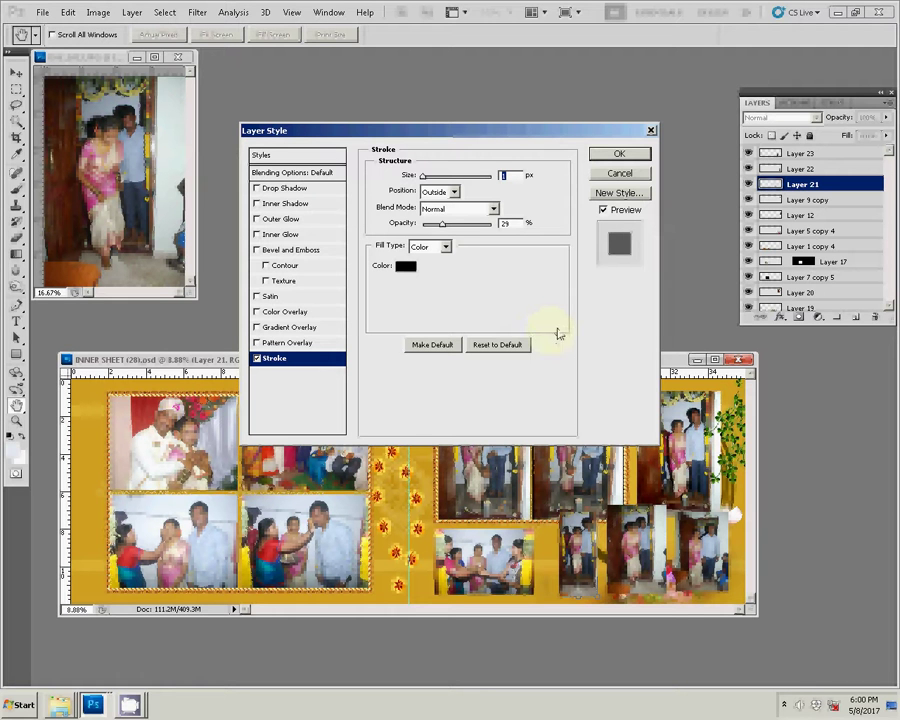
left_click(404, 266)
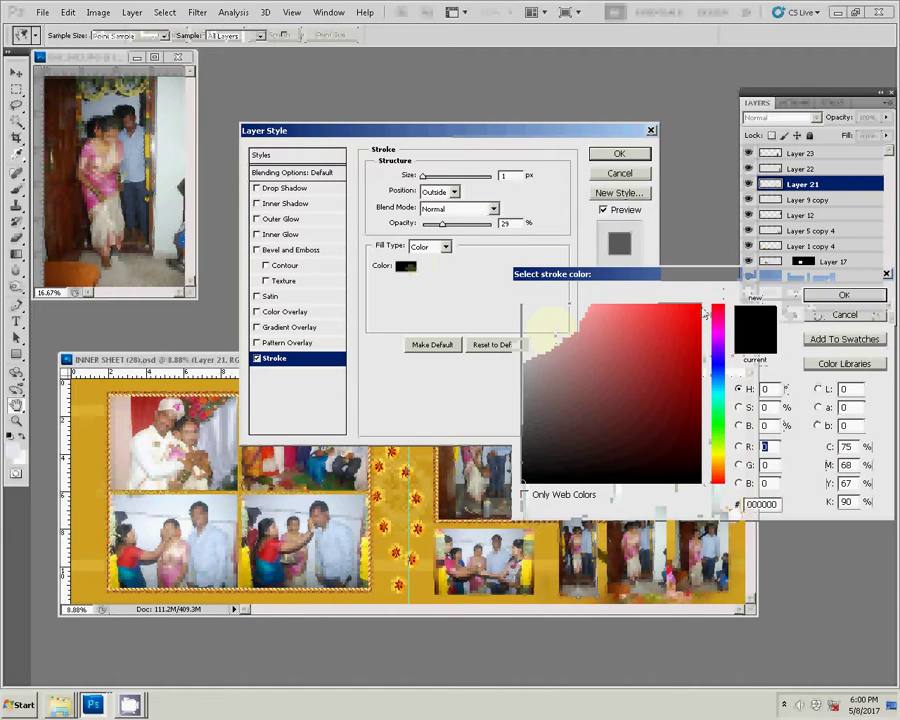
left_click(702, 310)
left_click(838, 295)
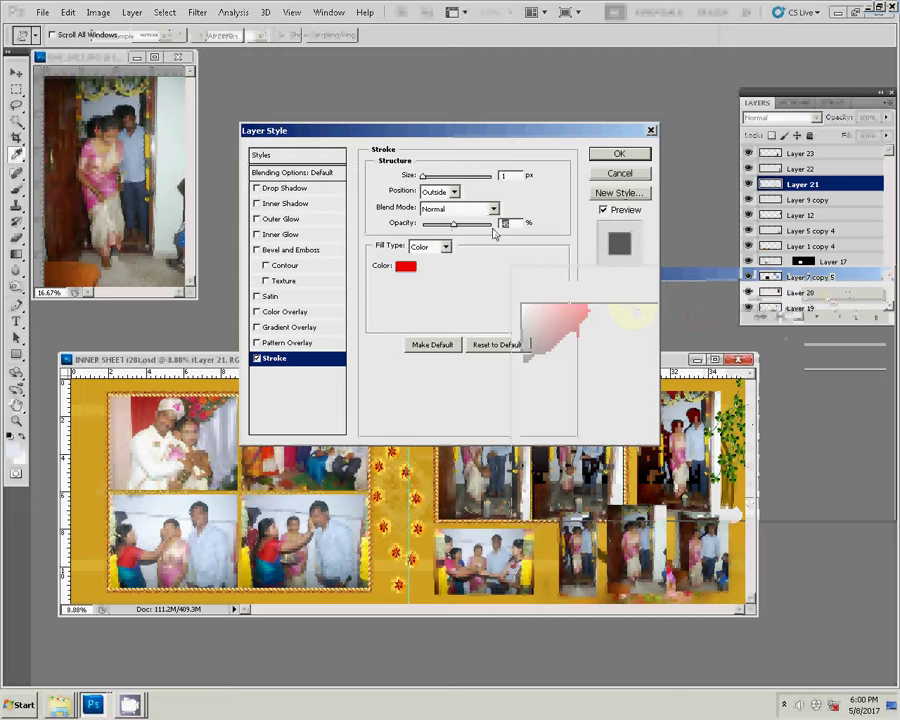
left_click_drag(450, 224, 513, 226)
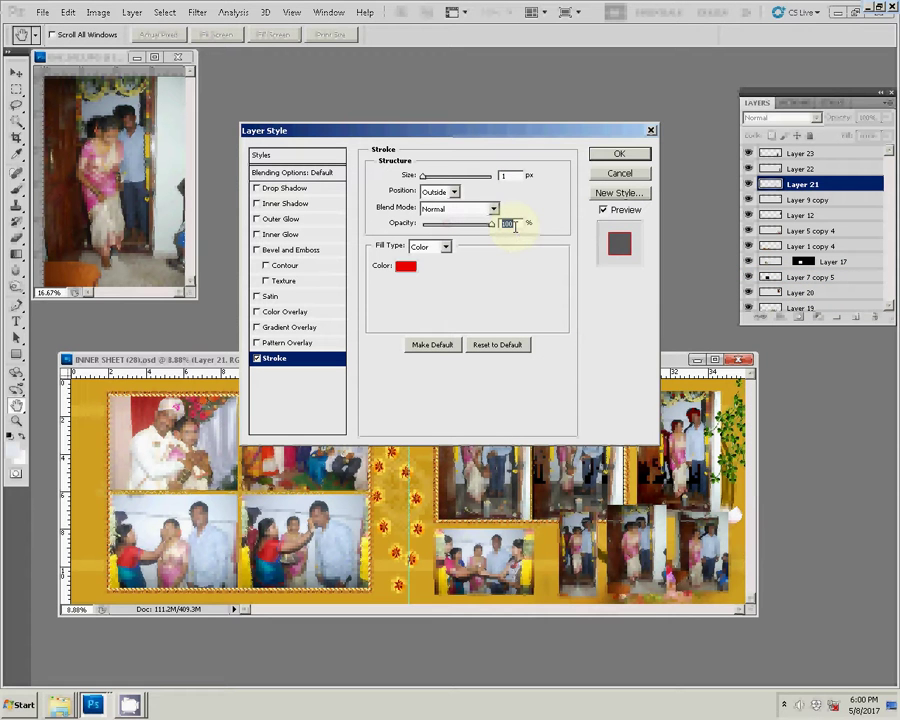
left_click(505, 175)
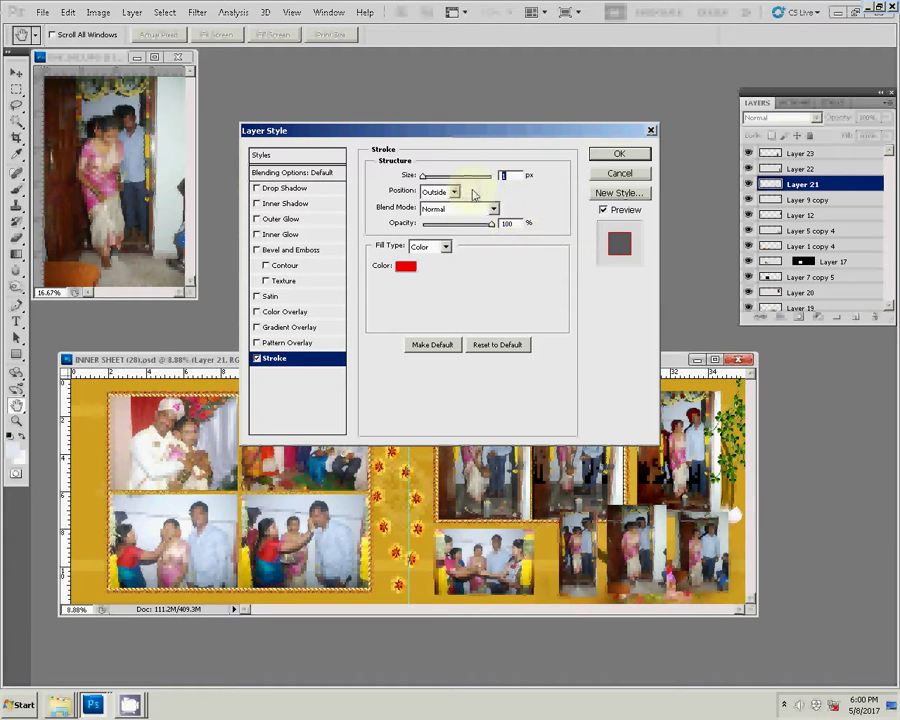
type("12")
left_click(619, 154)
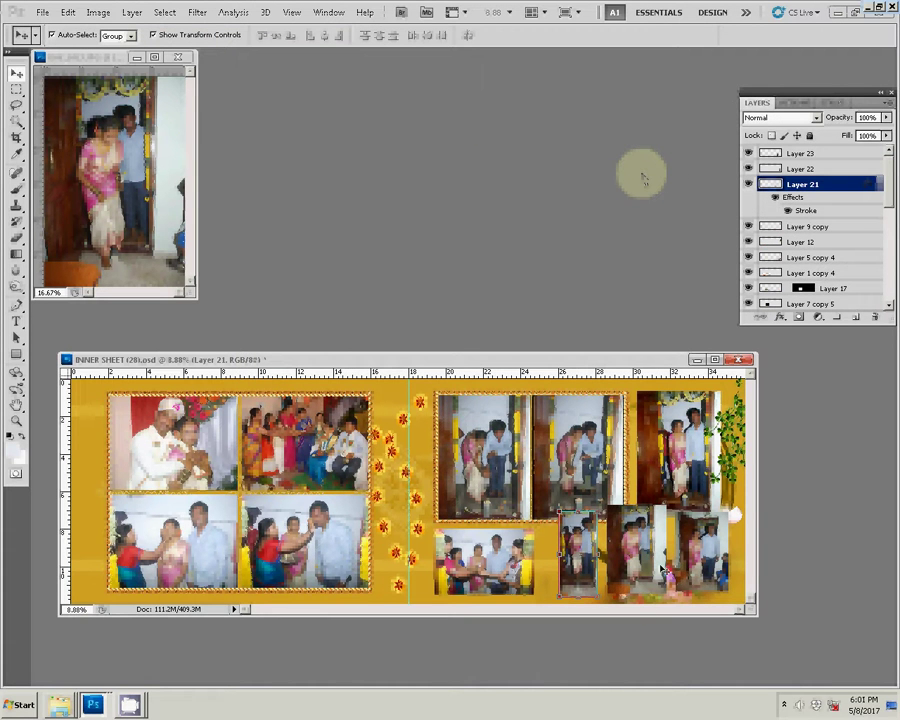
- Copy Layer 21's red stroke style and paste it onto Layer 23
right_click(838, 184)
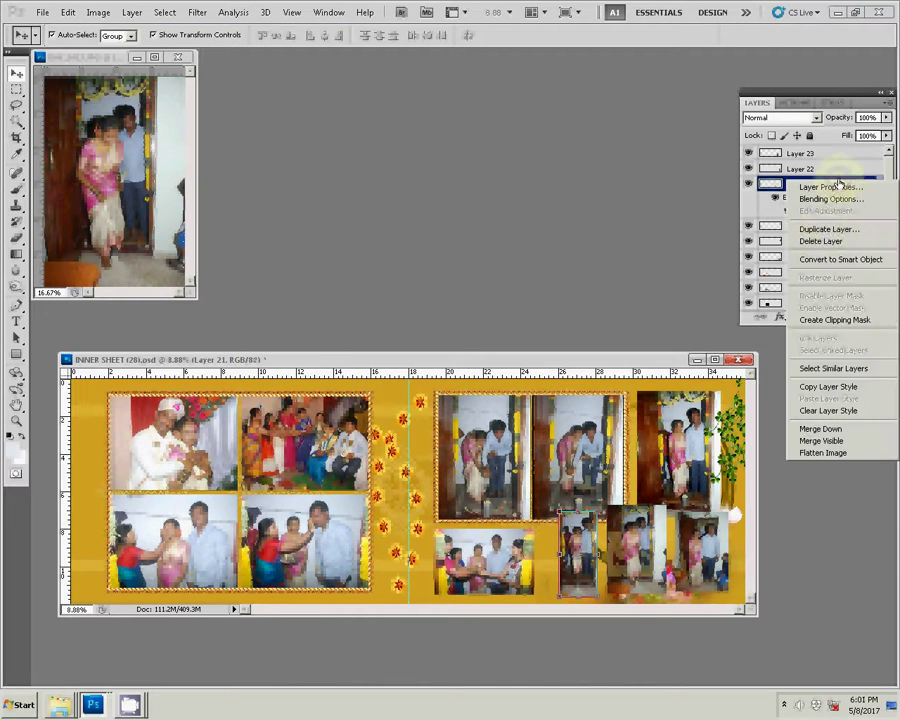
left_click(830, 389)
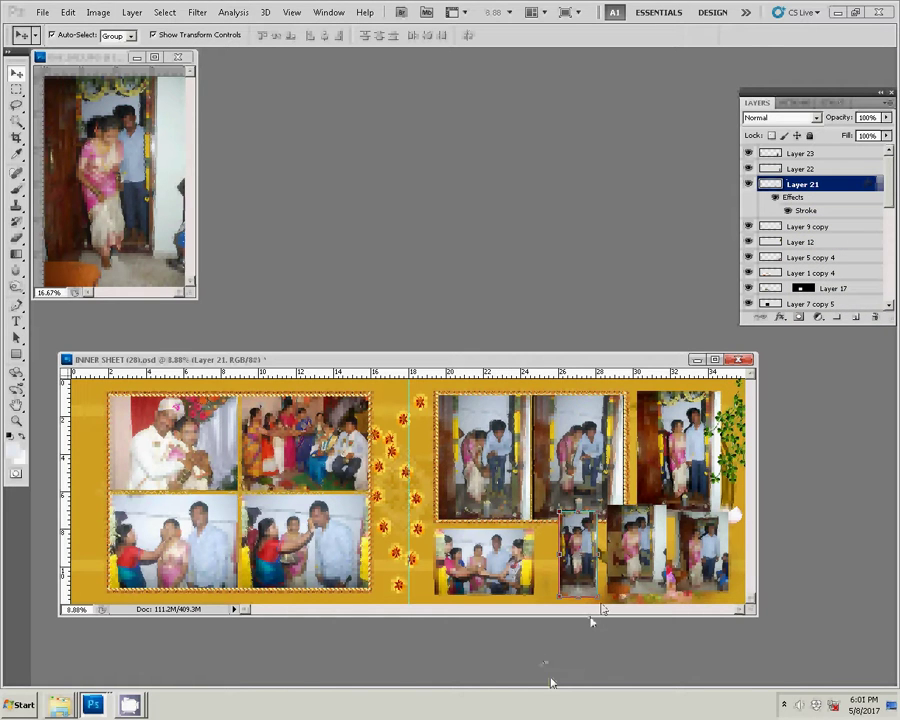
key("alt+bracketright")
key("alt+bracketright")
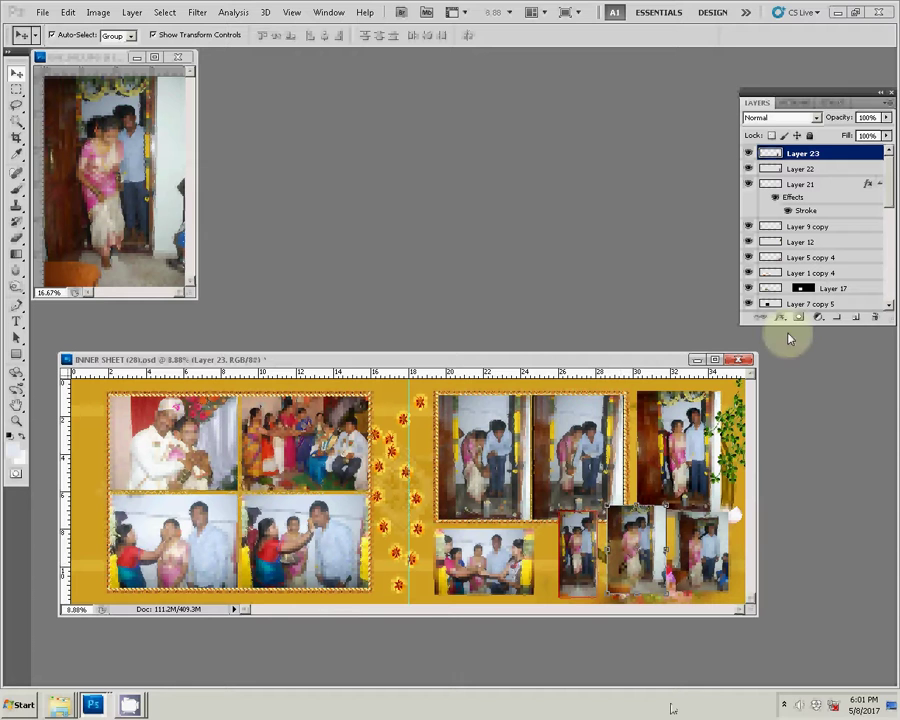
left_click(828, 158)
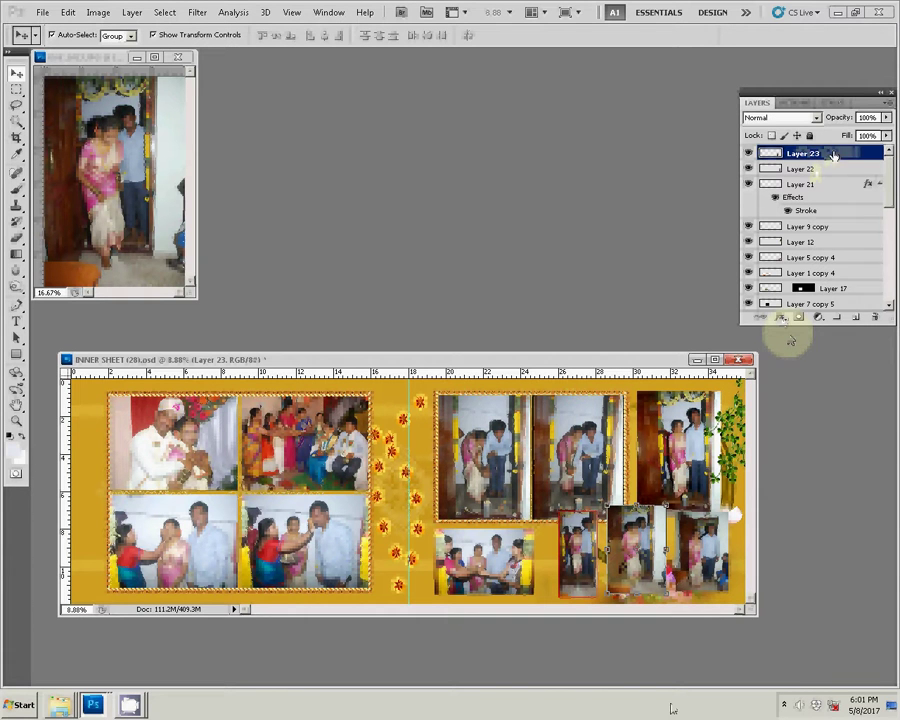
right_click(832, 157)
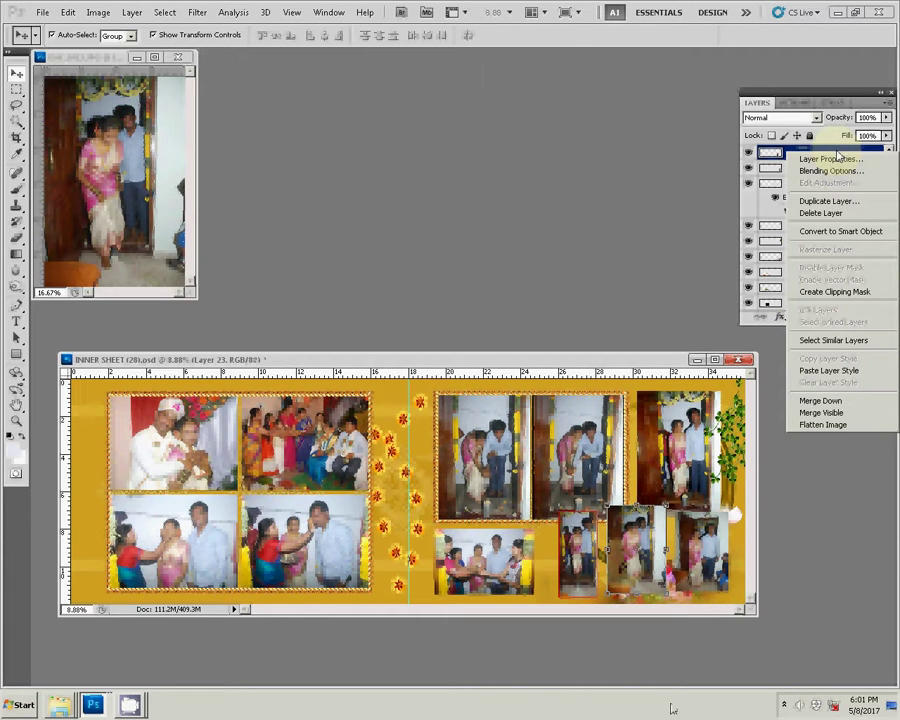
left_click(827, 371)
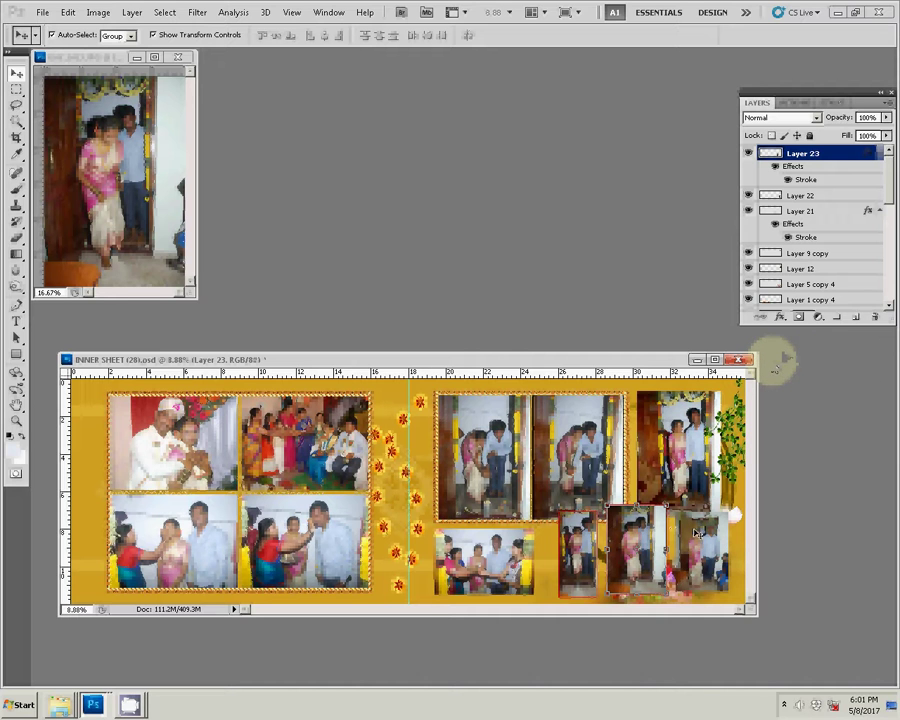
- Paste the same red stroke style onto the Layer 22 photo
left_click(648, 473)
right_click(788, 195)
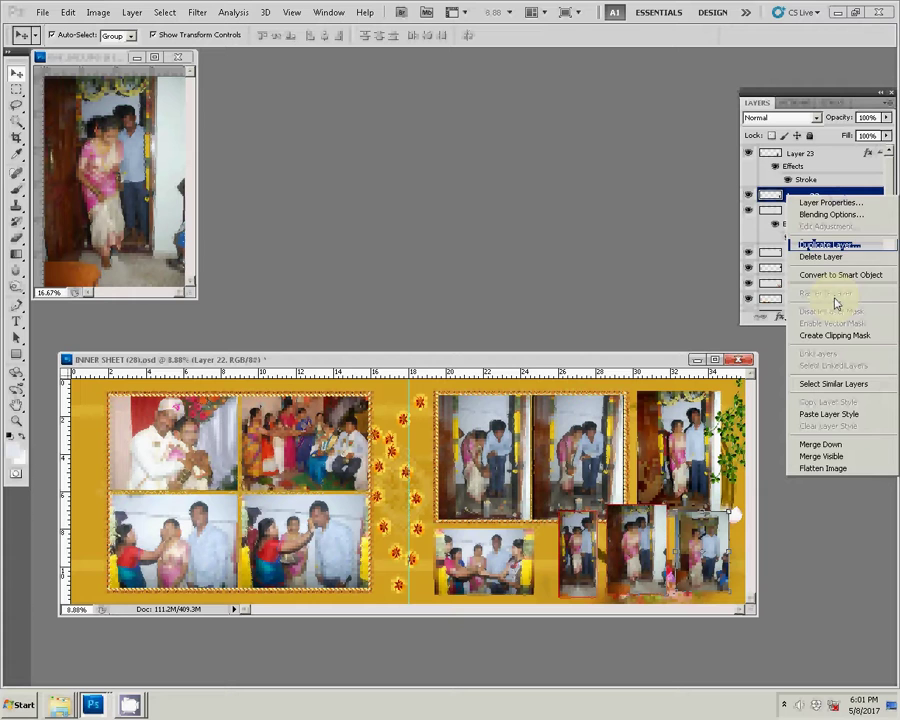
left_click(829, 414)
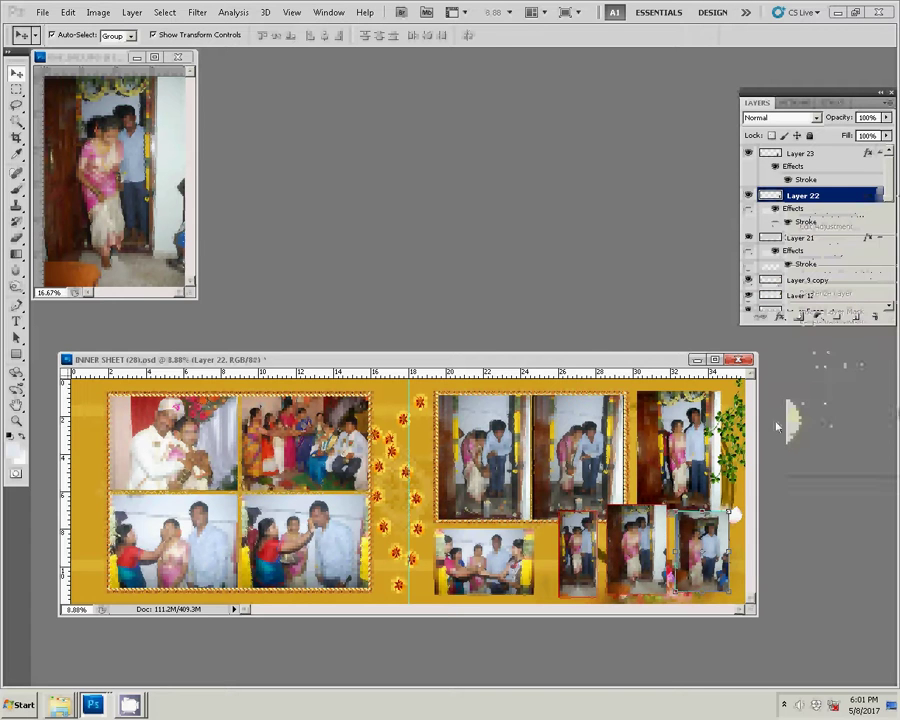